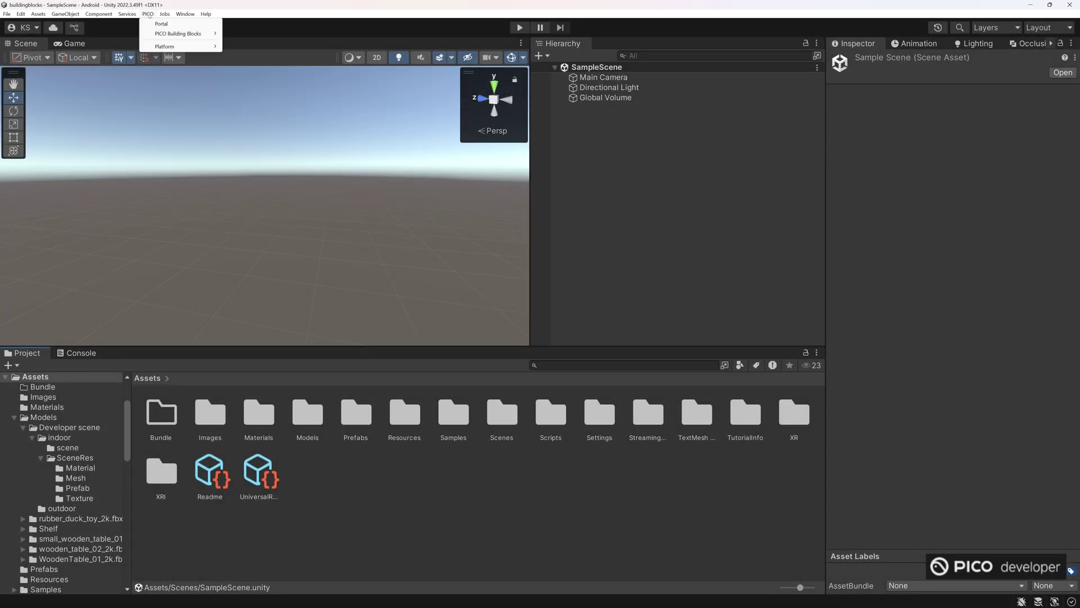
Open the PICO Integration SDK window, move it aside, and browse its Tools page.
click(180, 23)
drag(255, 78, 203, 67)
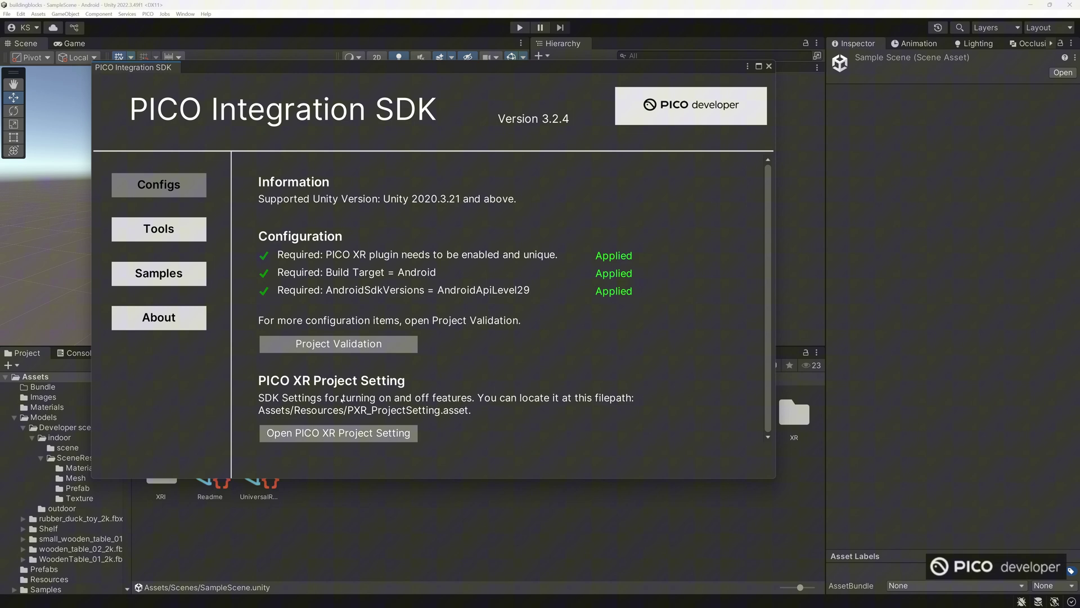
click(160, 223)
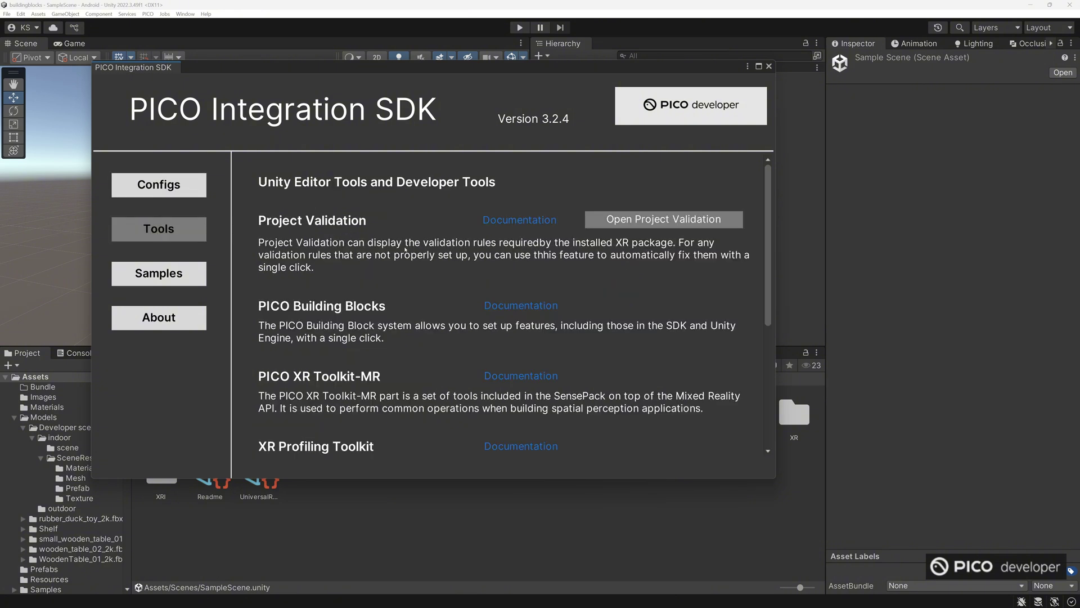
scroll(406, 250, down, 5)
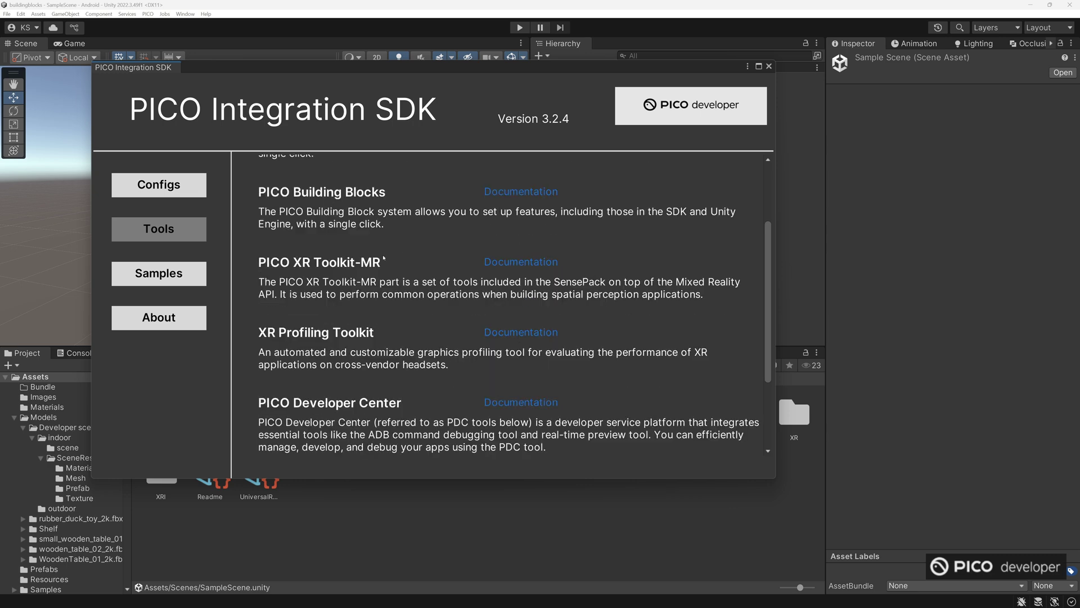
scroll(388, 246, down, 2)
scroll(360, 230, up, 4)
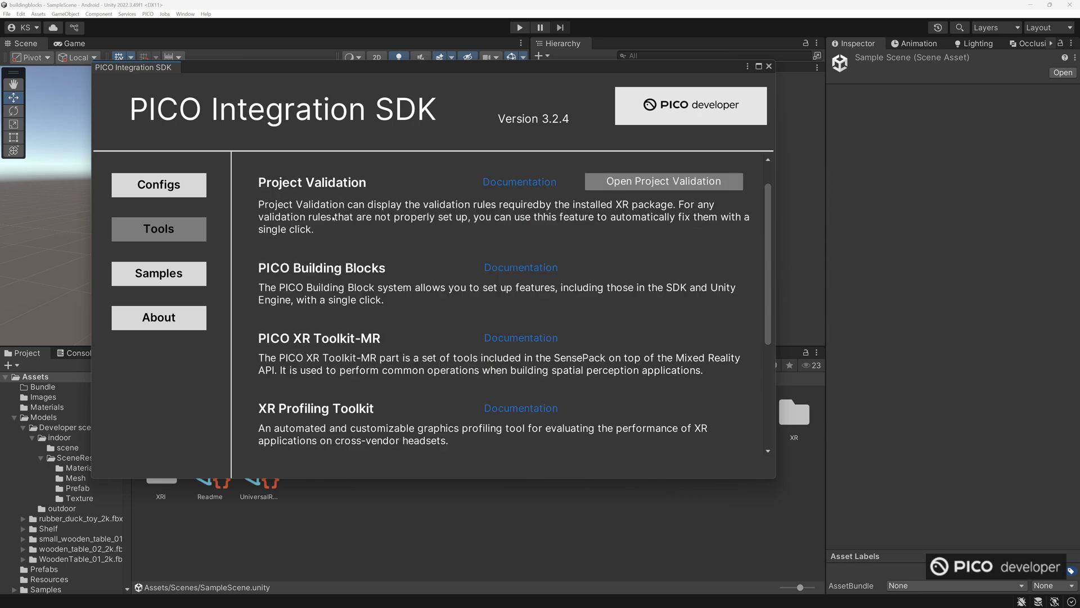
scroll(362, 248, down, 1)
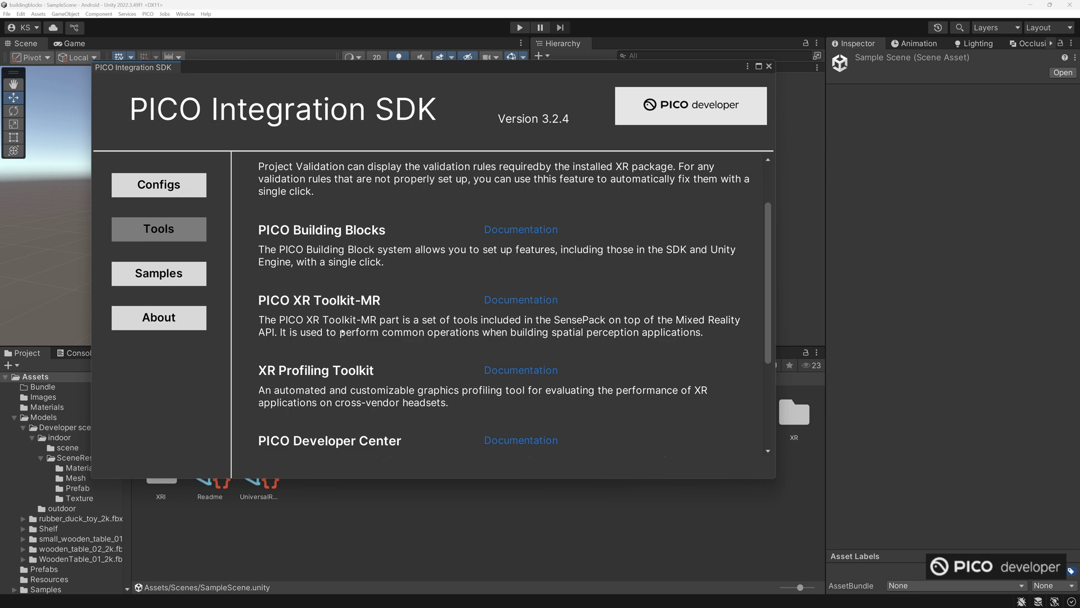
scroll(360, 327, down, 3)
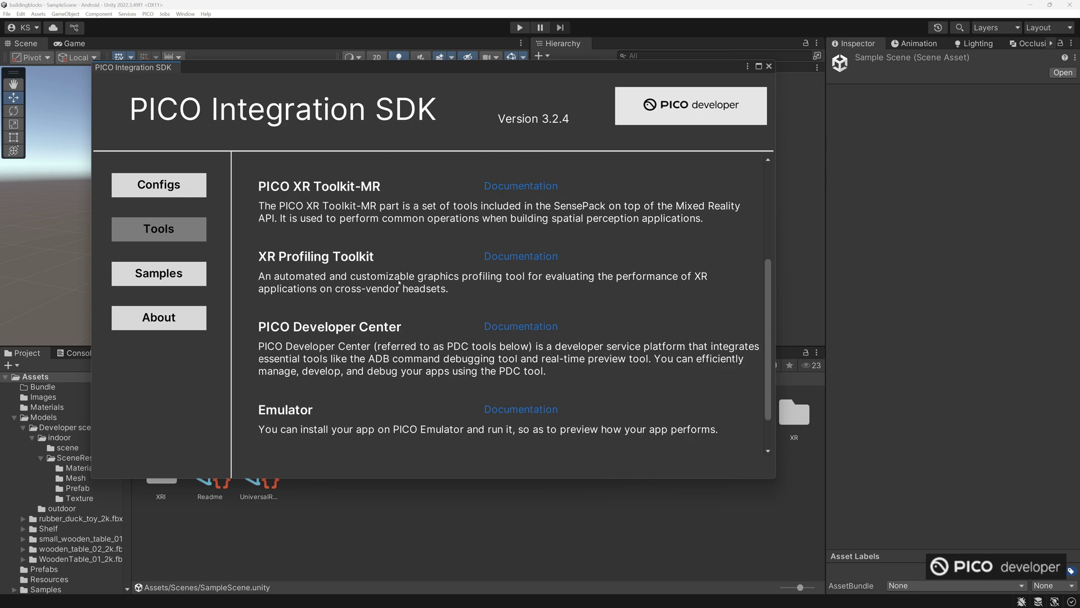
scroll(408, 283, down, 1)
scroll(351, 320, up, 5)
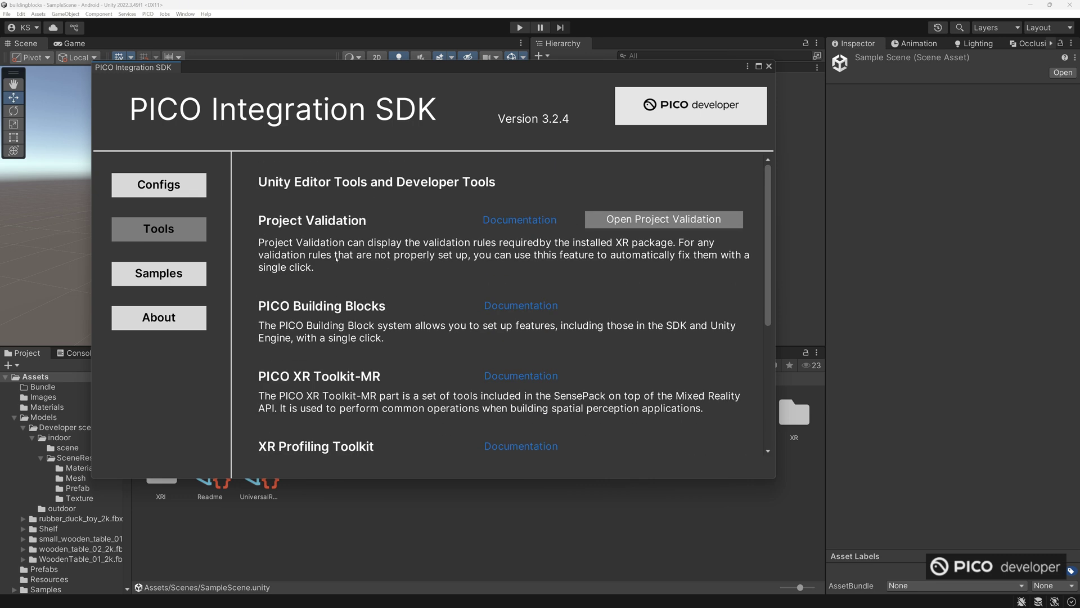
Browse the Samples and About pages, then return to the Configs checklist.
click(152, 275)
scroll(339, 261, down, 1)
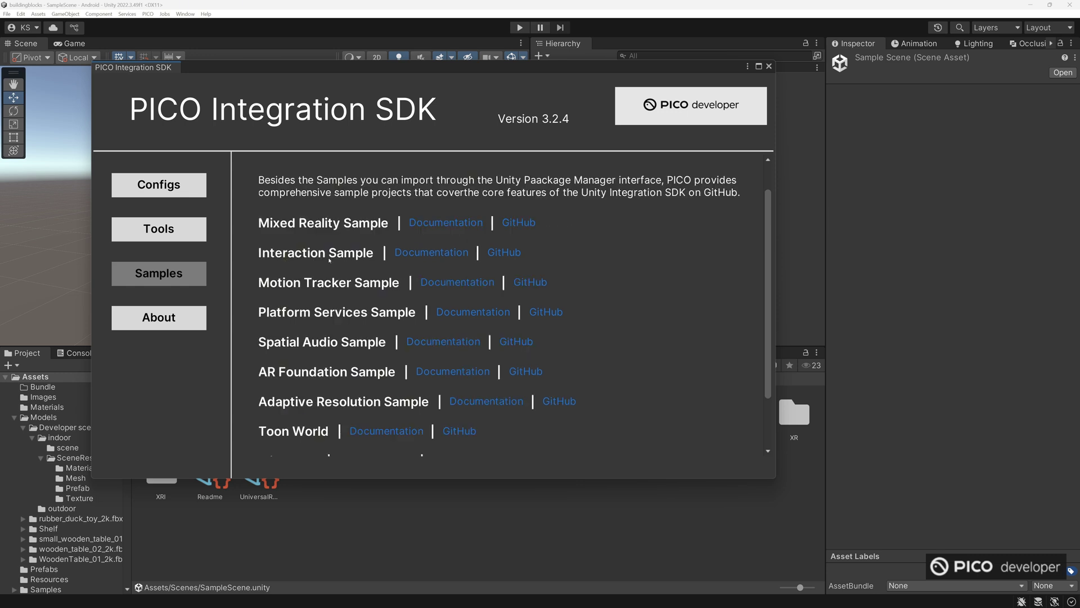
scroll(339, 291, down, 1)
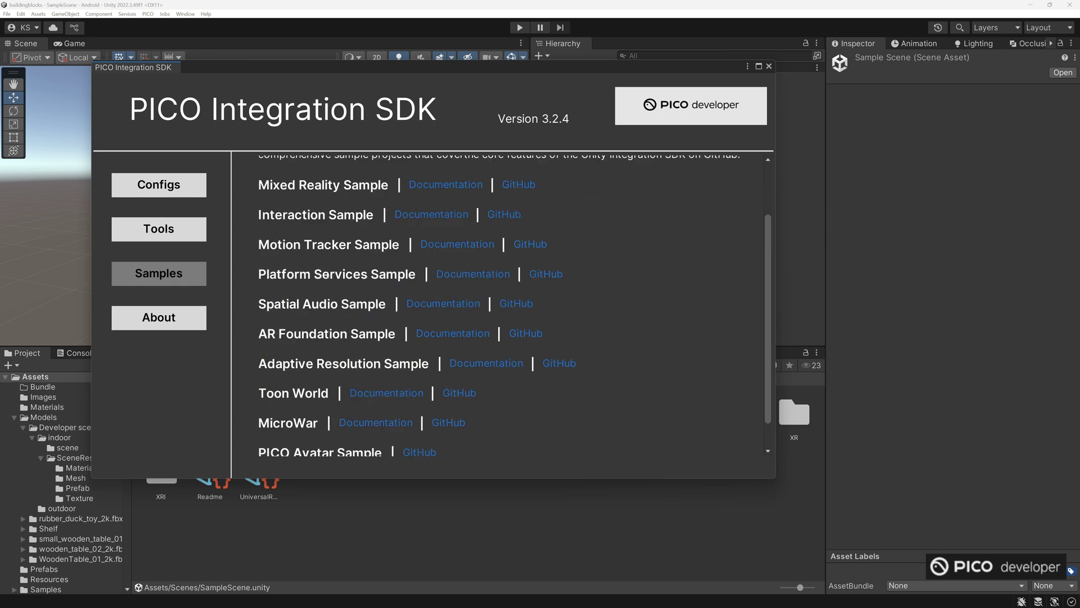
scroll(325, 328, down, 1)
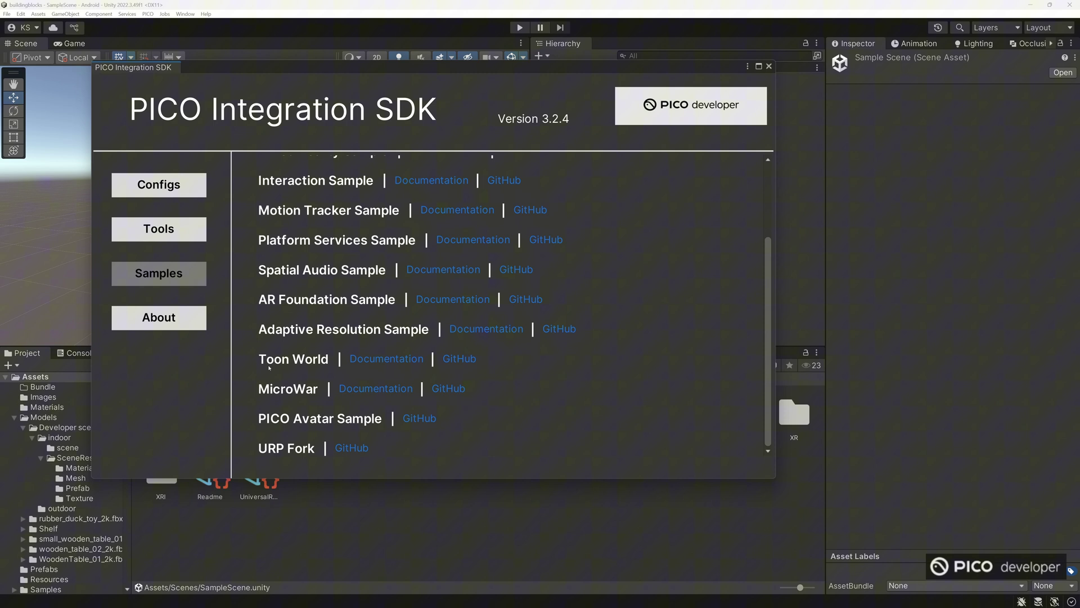
click(173, 331)
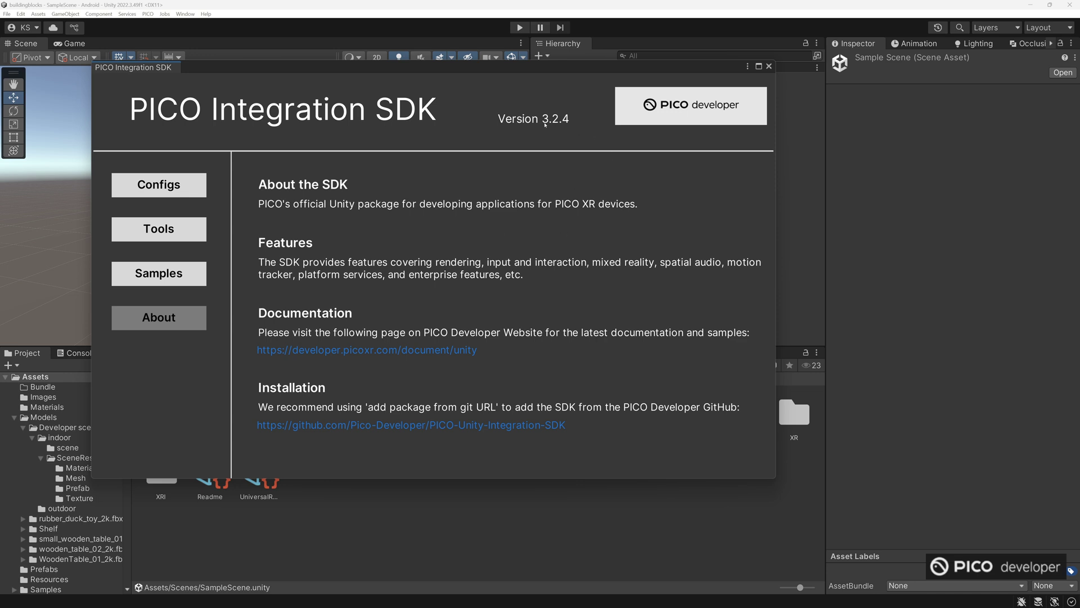
click(159, 192)
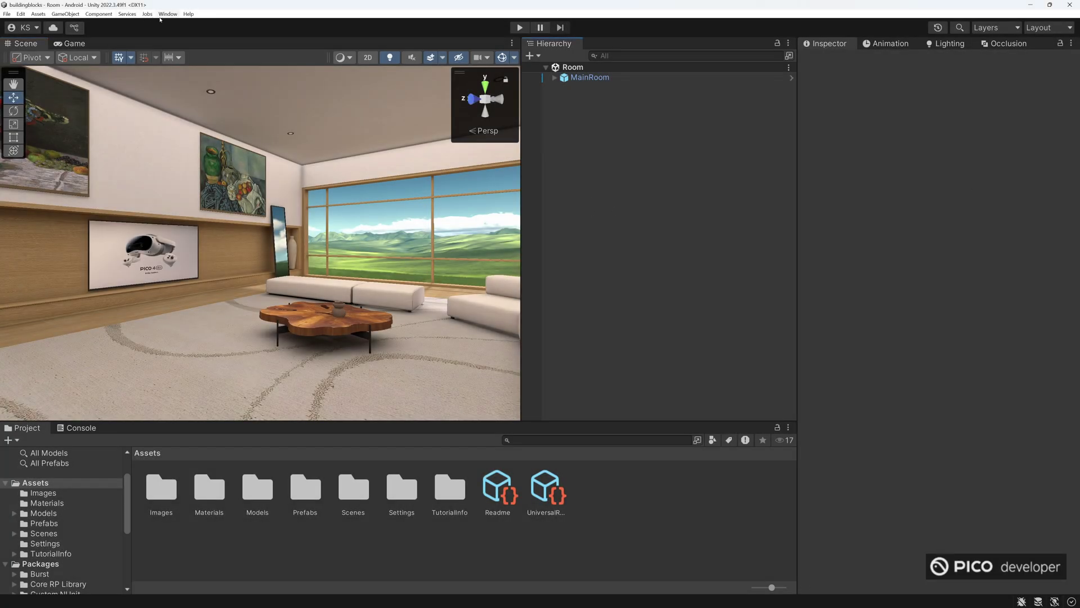
Add com.unity.xr.interaction.toolkit version 3.1.2 by name in Package Manager.
click(163, 15)
click(191, 109)
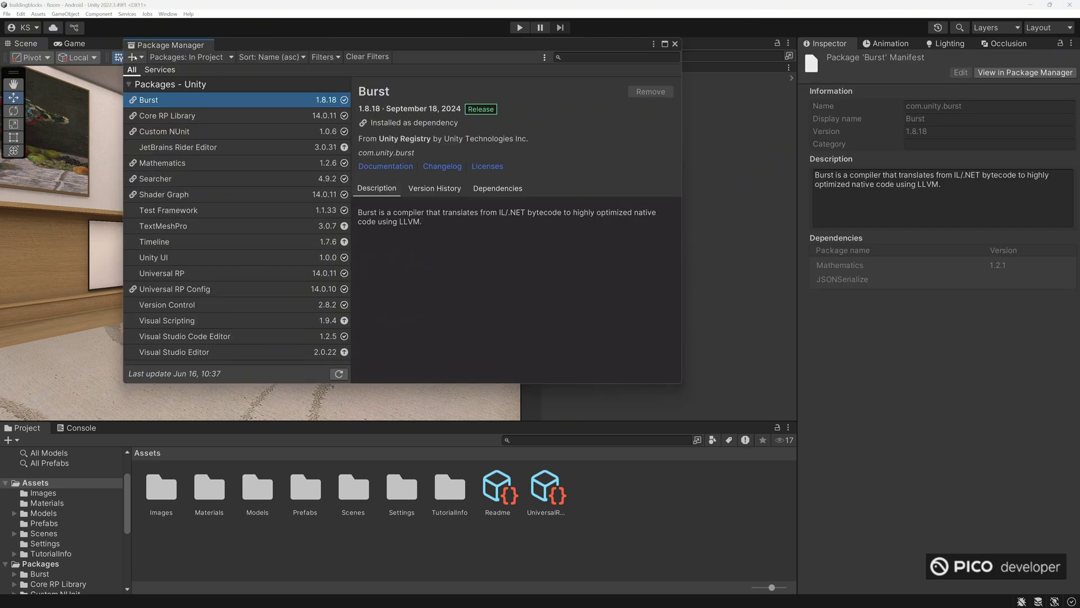
click(134, 57)
click(181, 99)
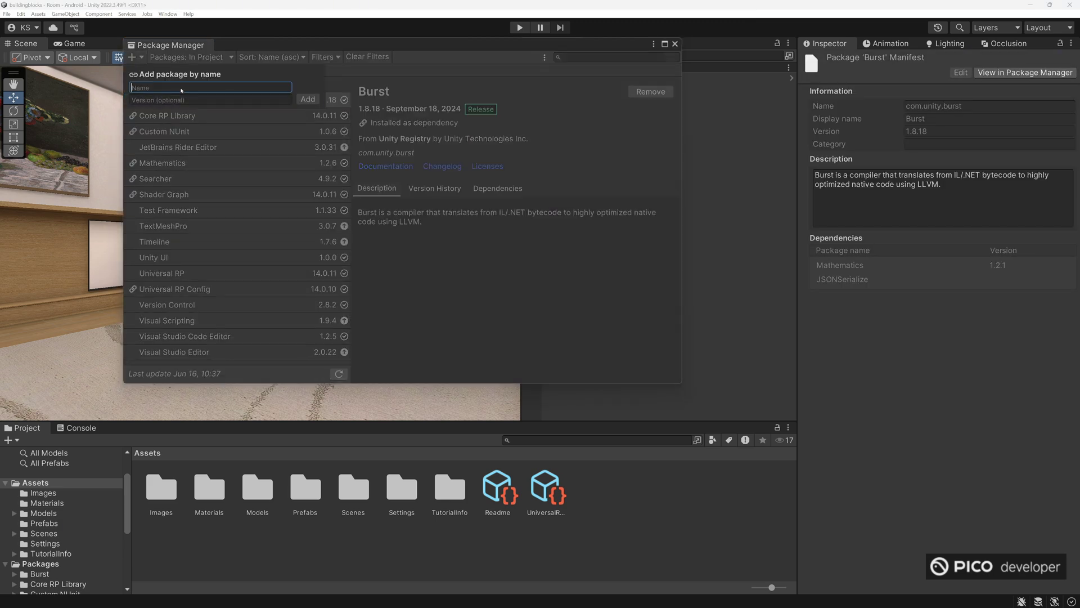
text(com.unity.xr.interaction.toolkit)
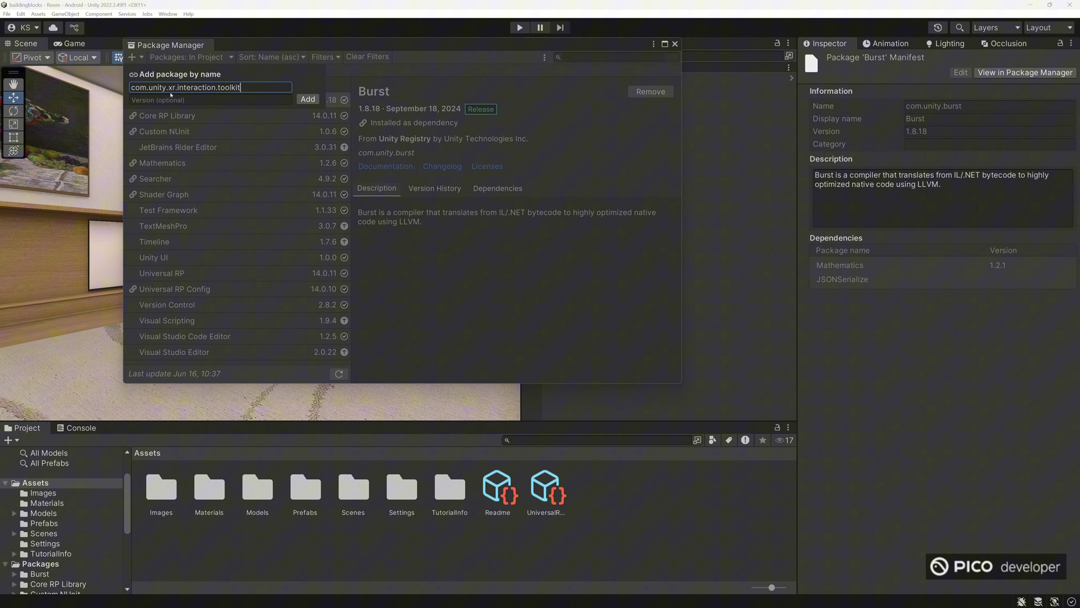
click(182, 100)
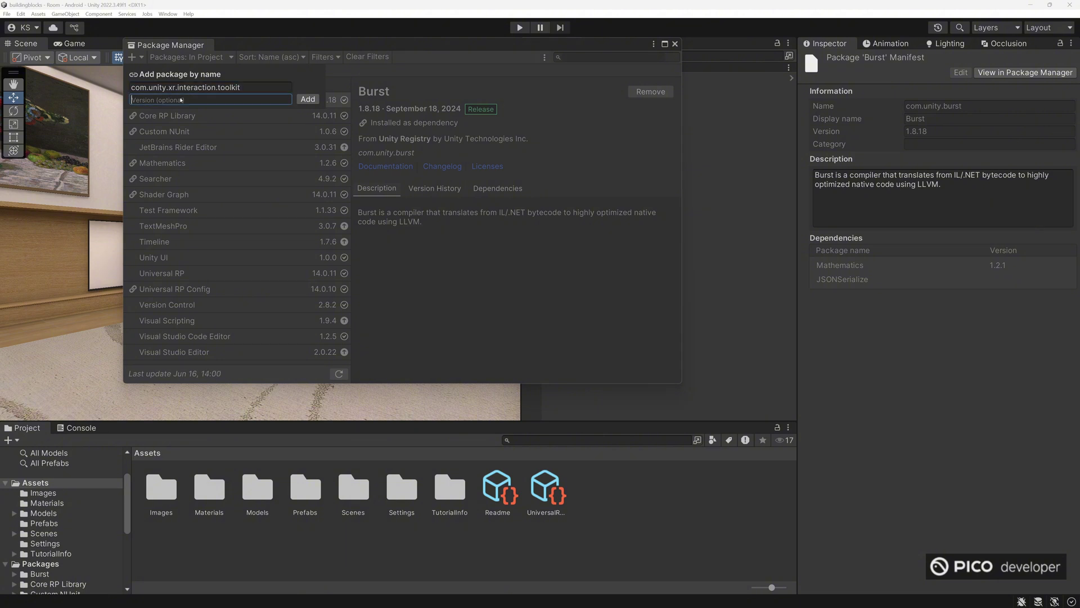
text(3.1.2)
click(313, 100)
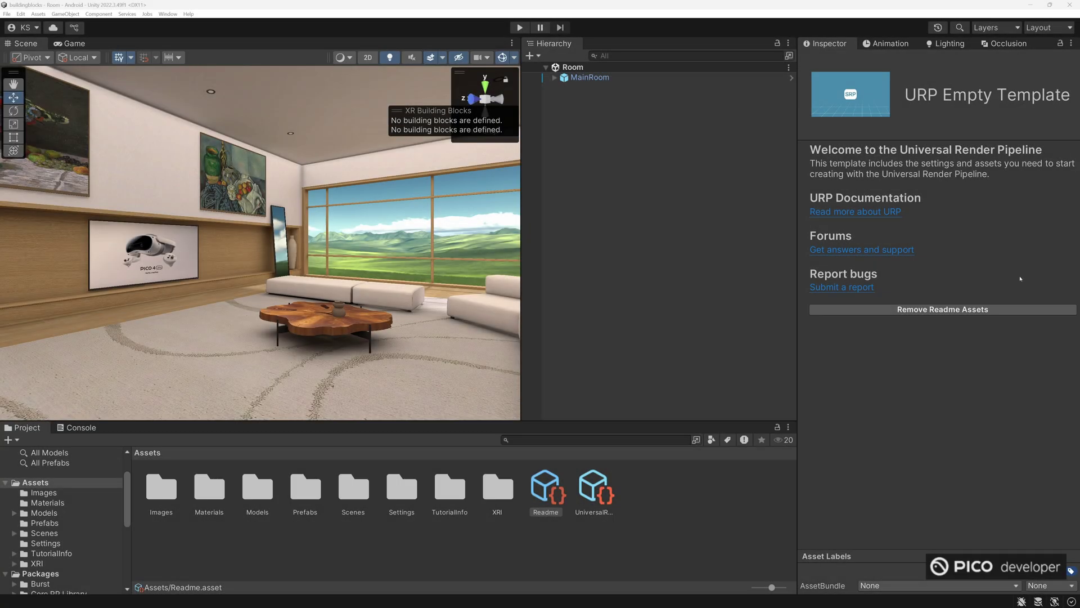
Paste the PICO Unity Integration SDK folder into the project's Packages folder via Explorer.
right_click(63, 483)
click(68, 244)
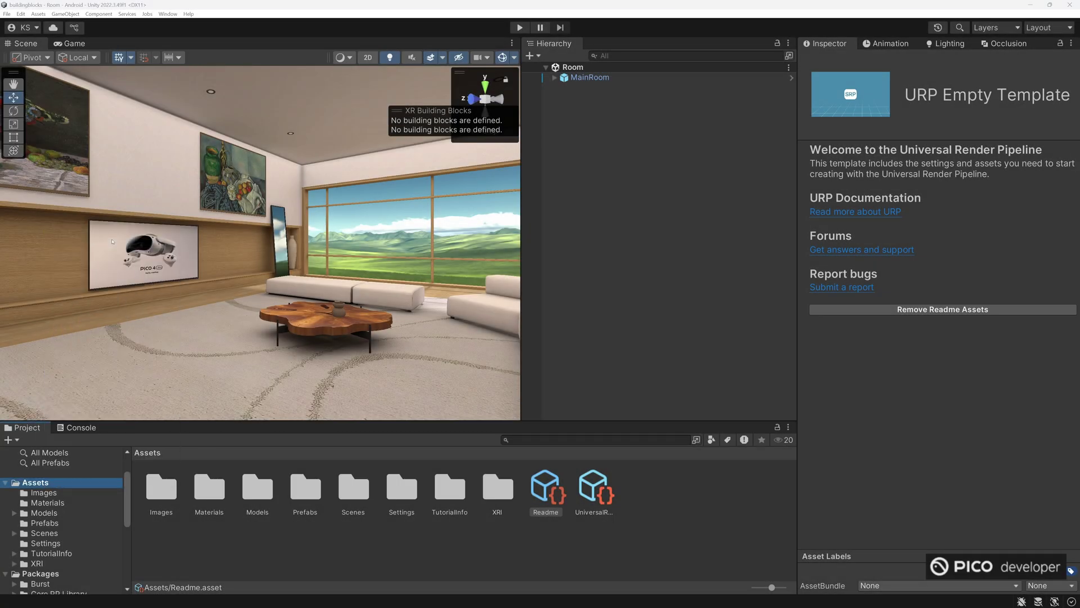
double_click(31, 191)
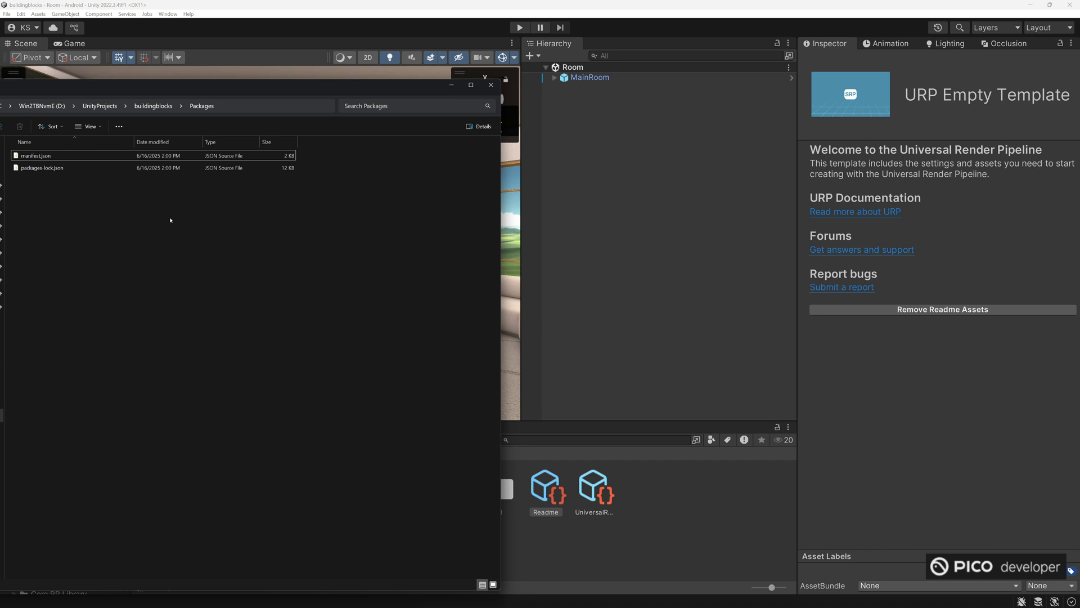
key(ctrl+v)
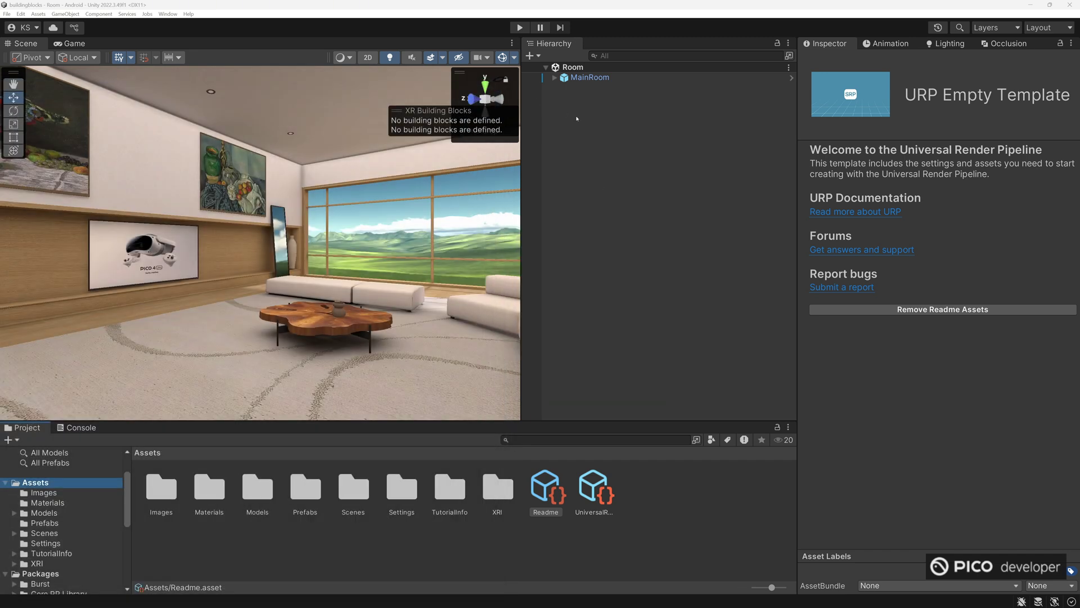
click(490, 84)
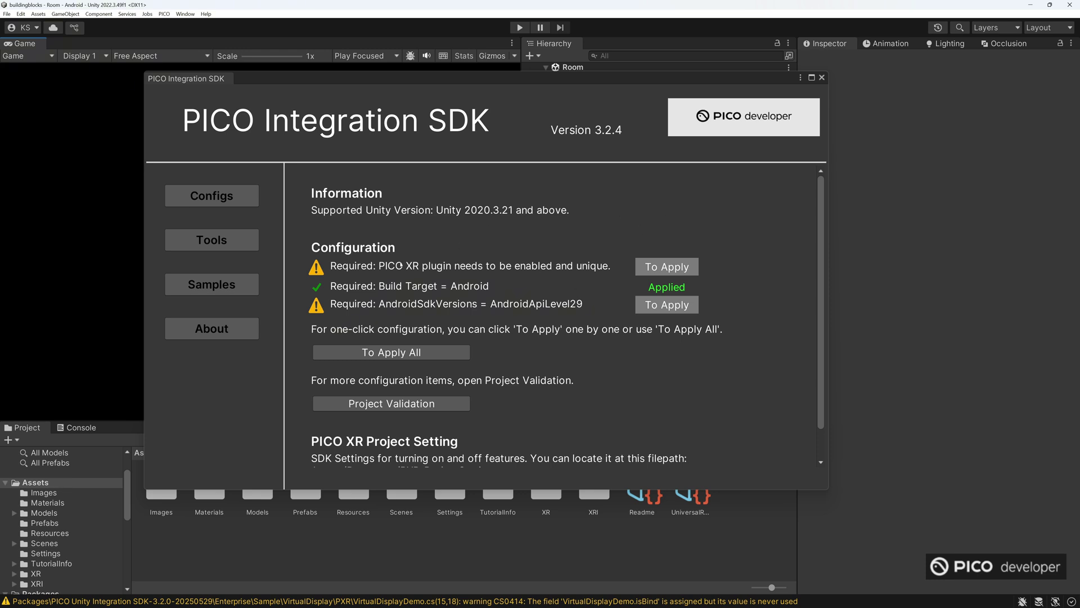
Apply the AndroidSdkVersions requirement, close the SDK window and select MainRoom.
click(400, 352)
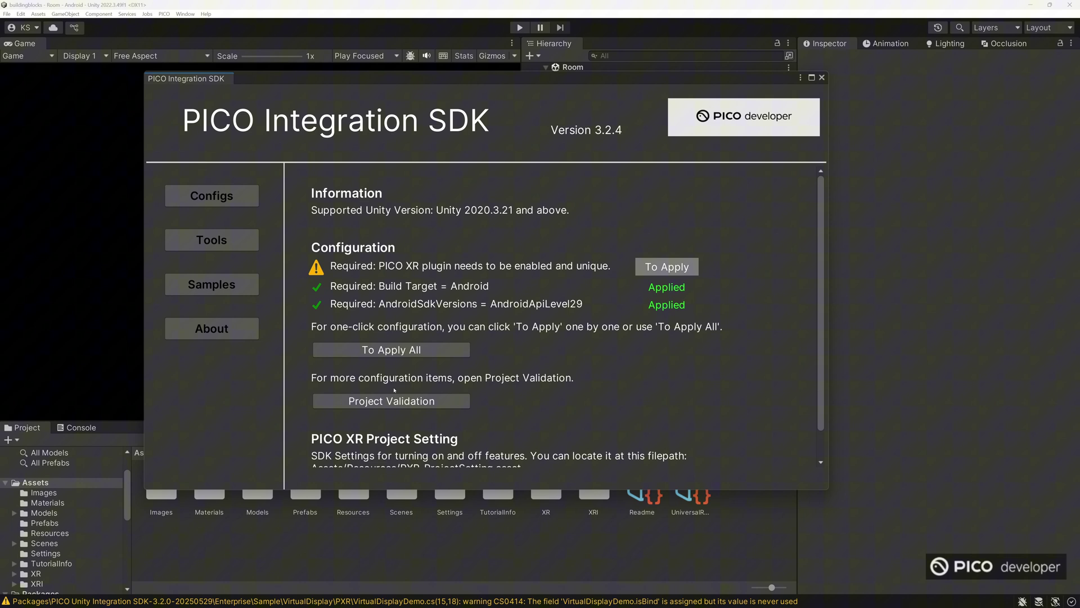
click(822, 77)
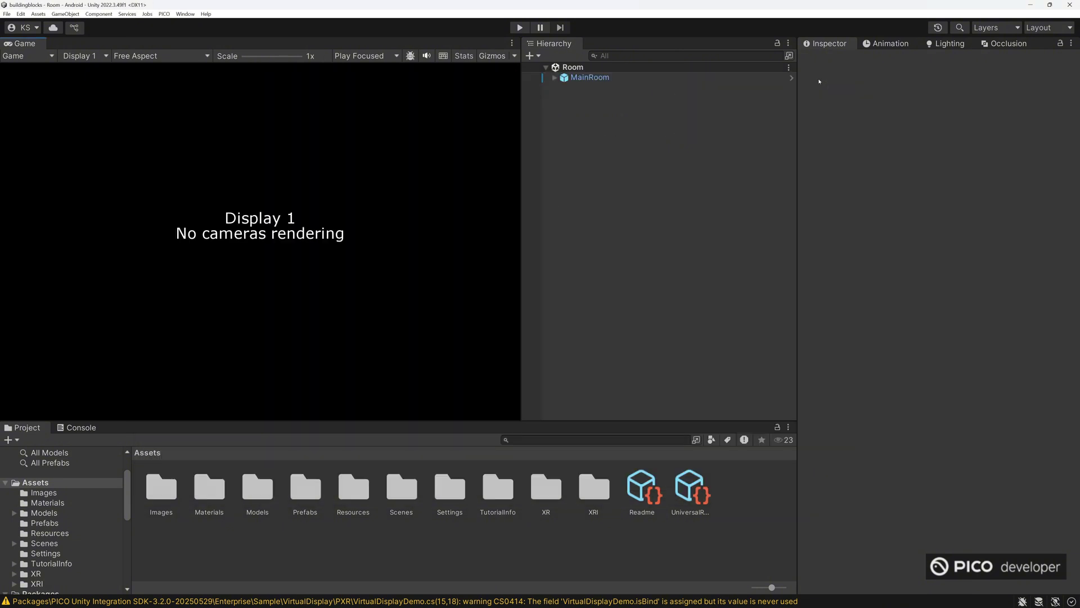
click(590, 77)
Add a Scene tab ahead of the Game view, widen the panels, and orbit toward the window wall.
right_click(35, 44)
mouse_move(73, 97)
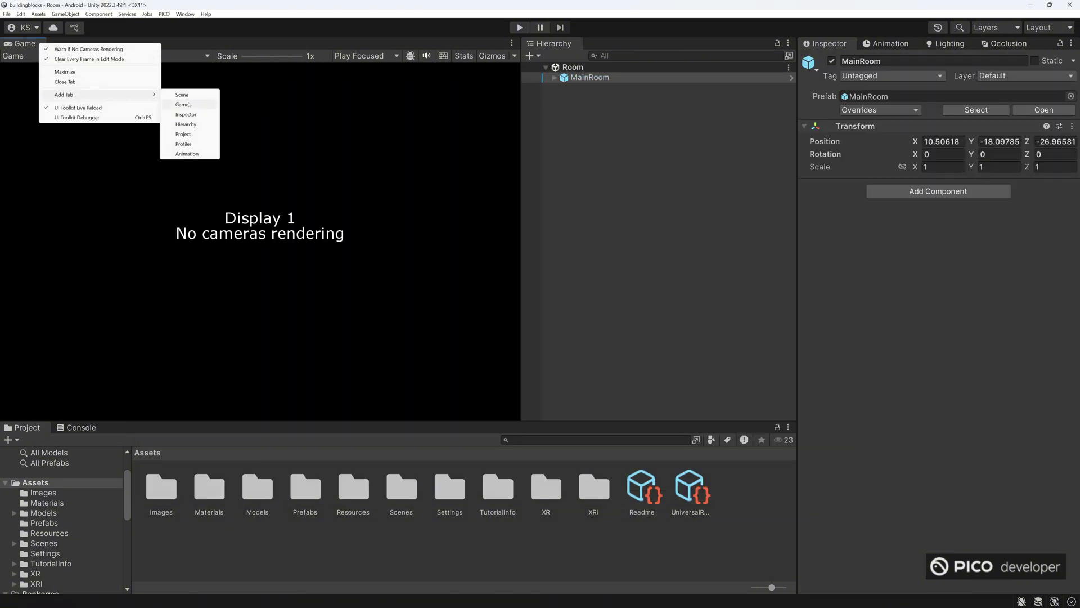
click(180, 94)
drag(34, 43, 23, 44)
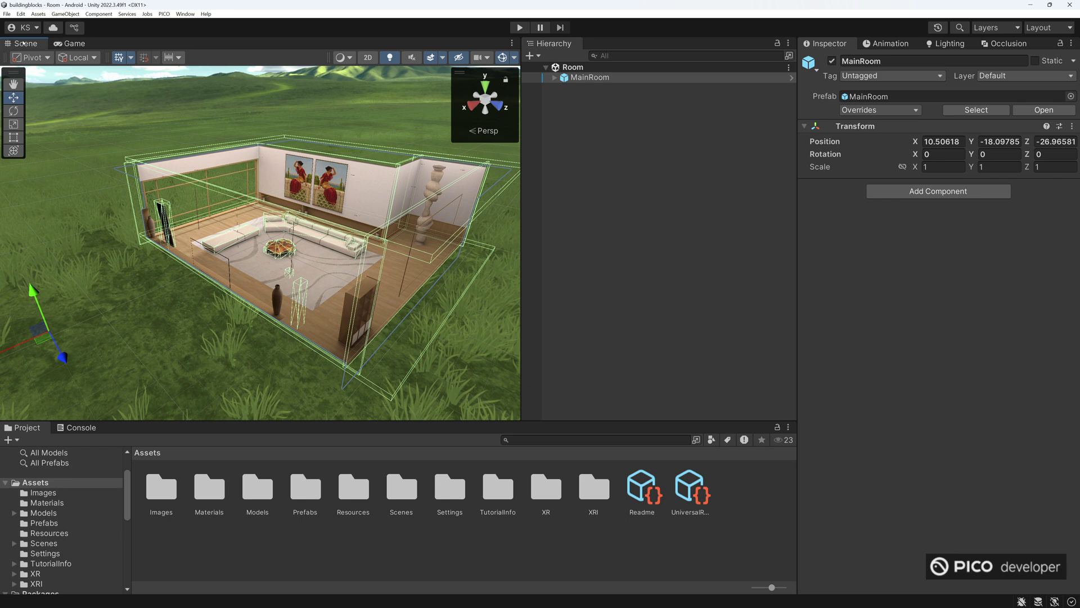
drag(797, 202, 854, 202)
drag(522, 225, 660, 226)
scroll(394, 225, up, 10)
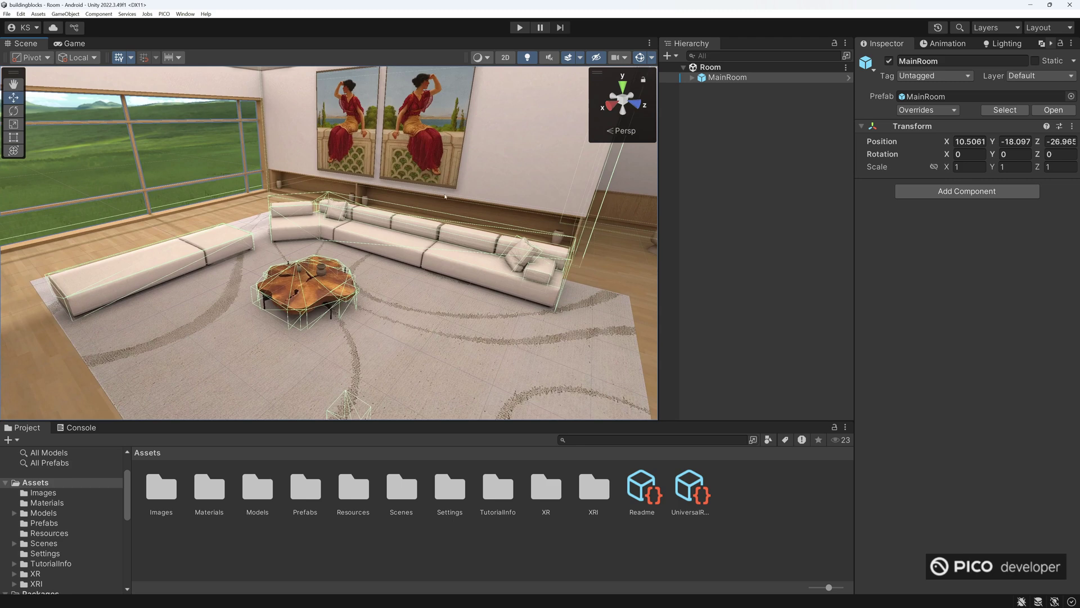
click(388, 254)
alt+drag(388, 253, 555, 253)
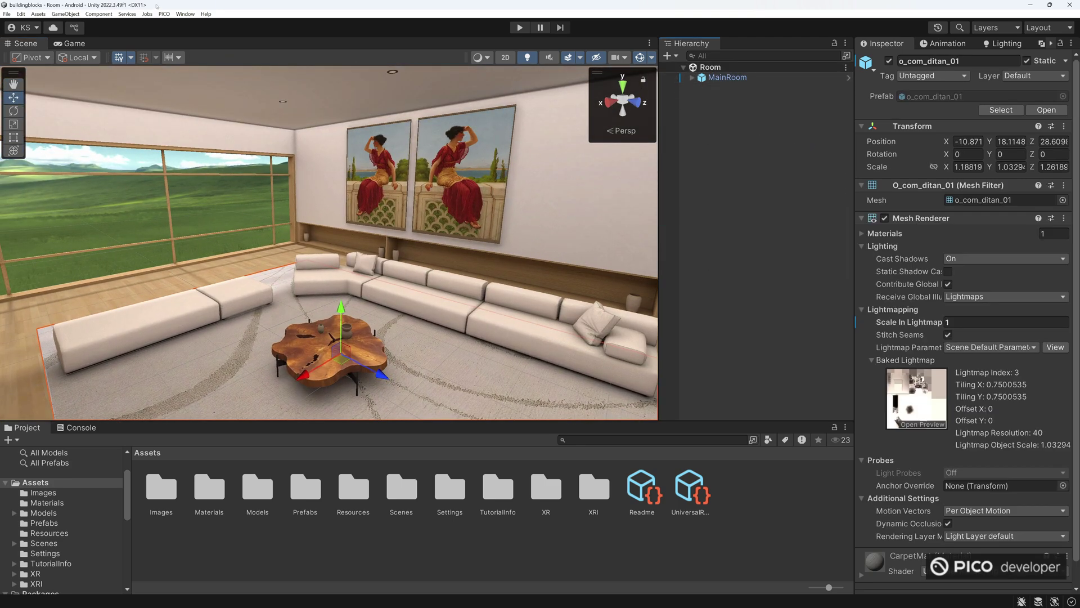
click(7, 15)
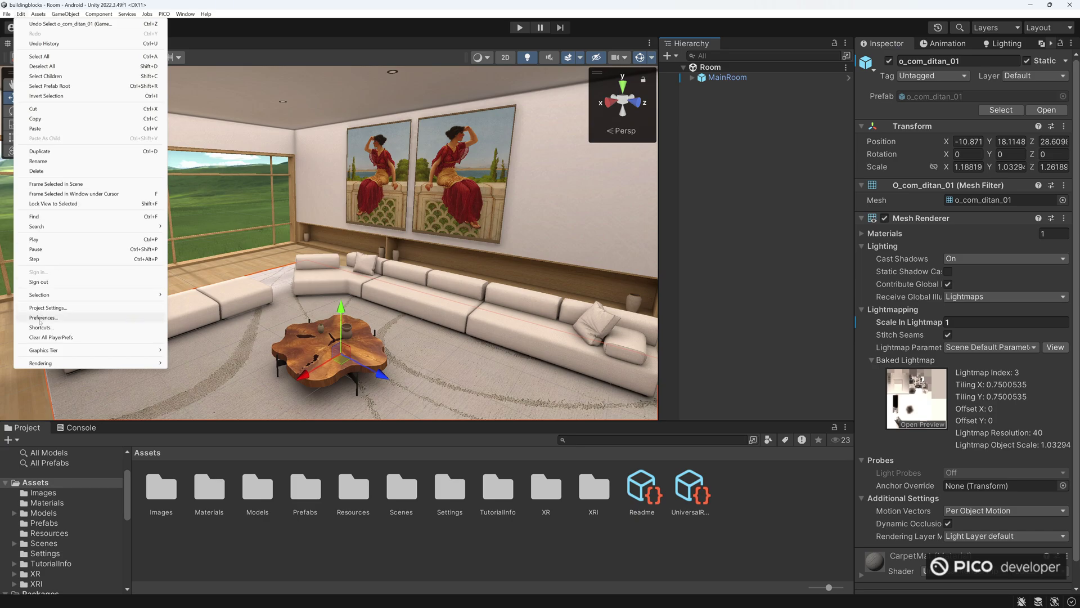
Enable PICO in XR Plug-in Management and Fix All validation issues, leaving 4 of 15.
click(44, 308)
click(57, 308)
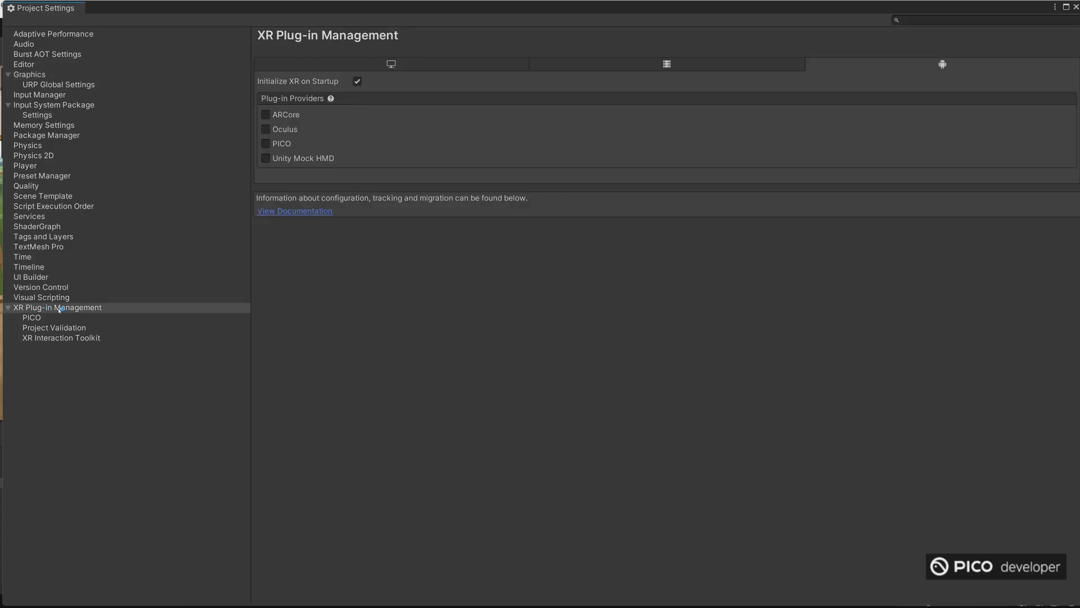
click(265, 144)
click(53, 319)
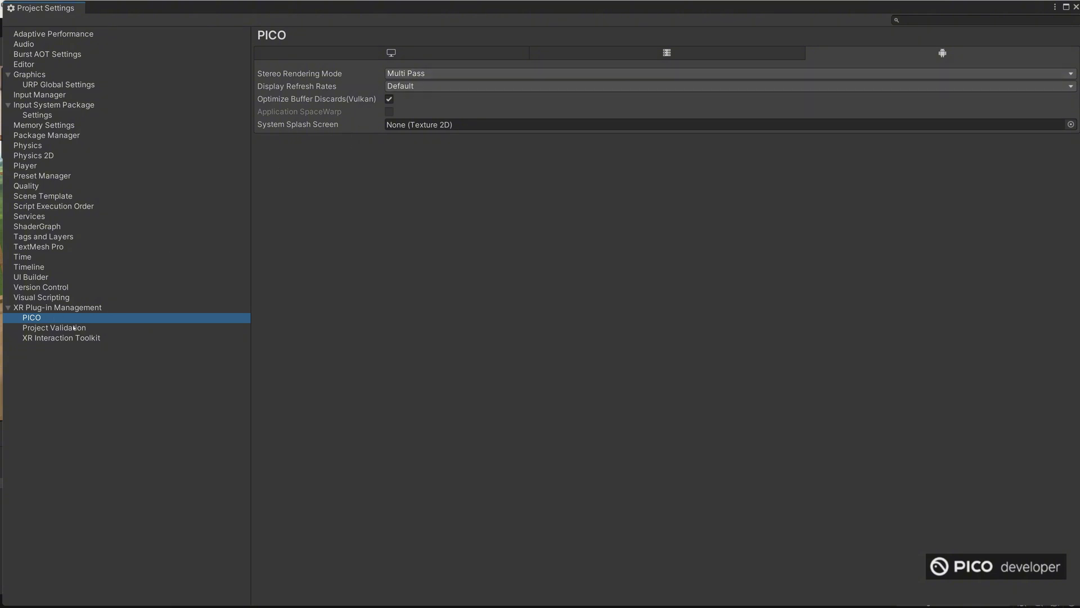
click(74, 328)
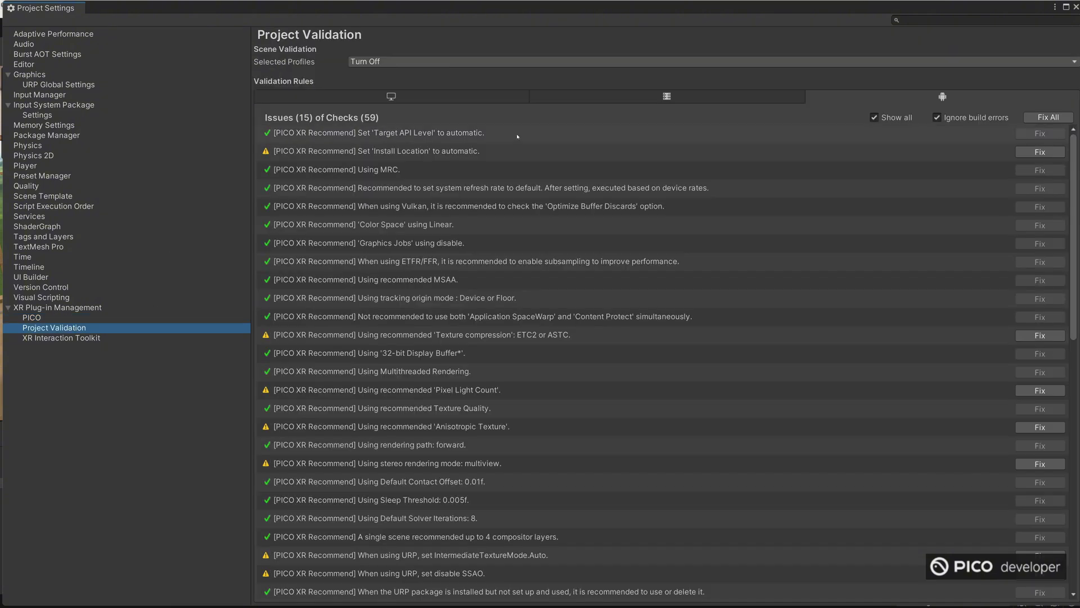
click(1045, 118)
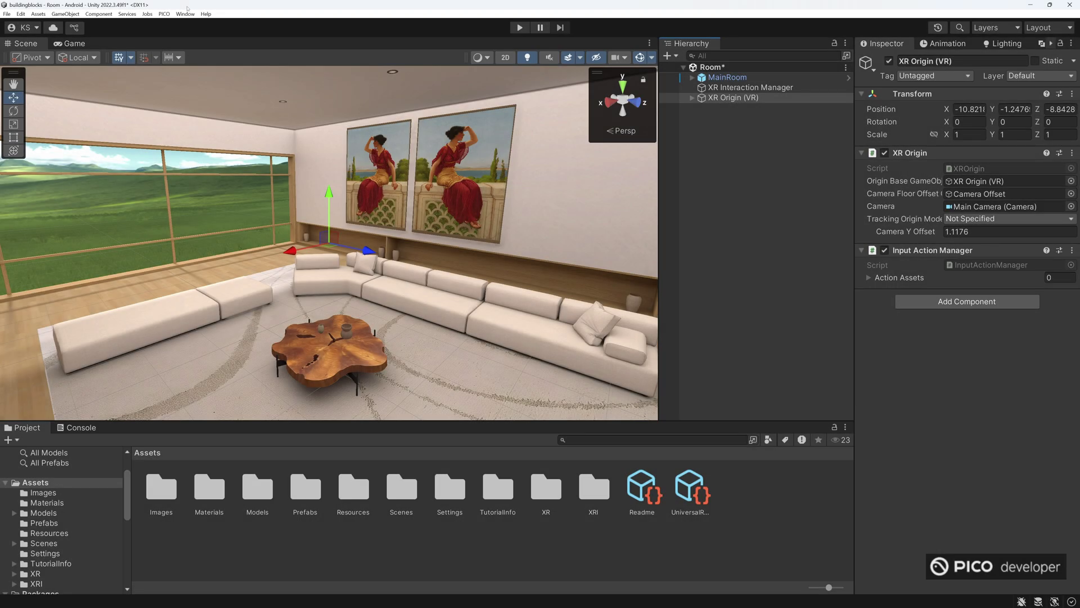
click(21, 14)
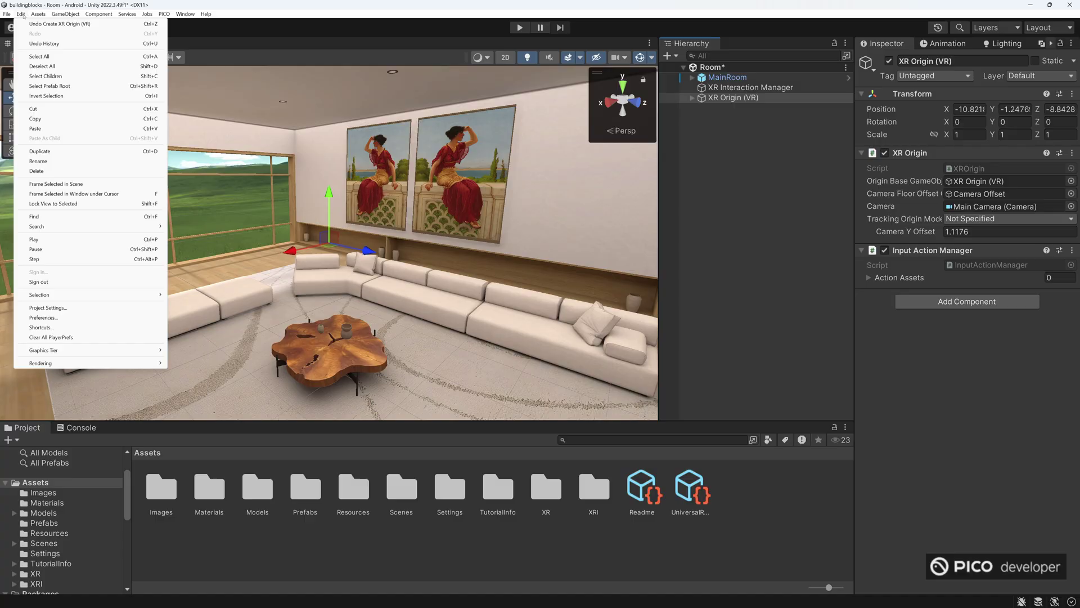
Set Balanced as the active quality level and URP-Balanced as the Graphics pipeline asset.
click(34, 307)
click(26, 189)
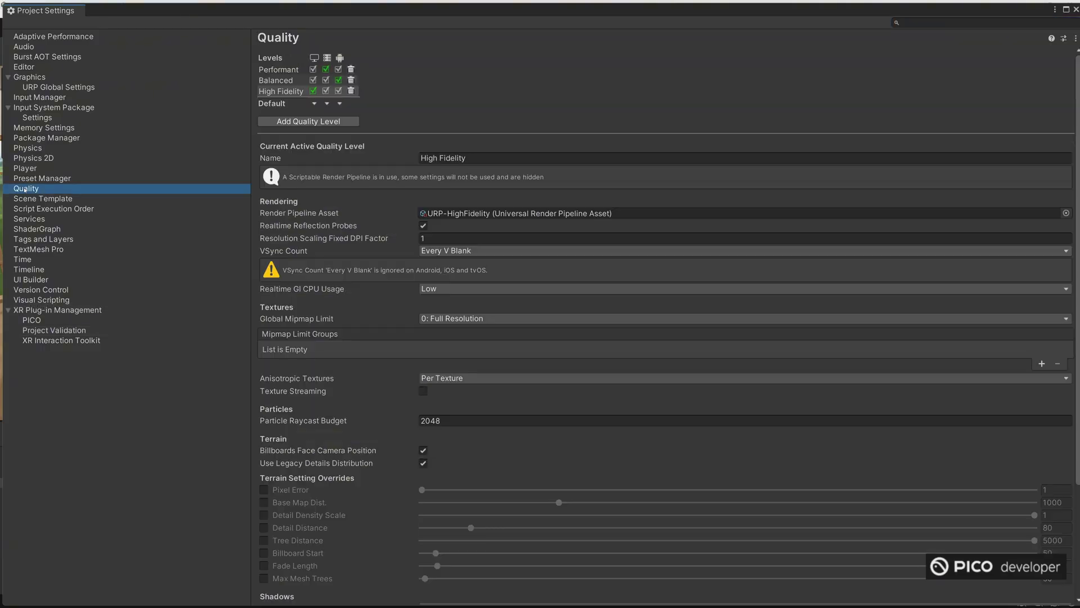
click(274, 80)
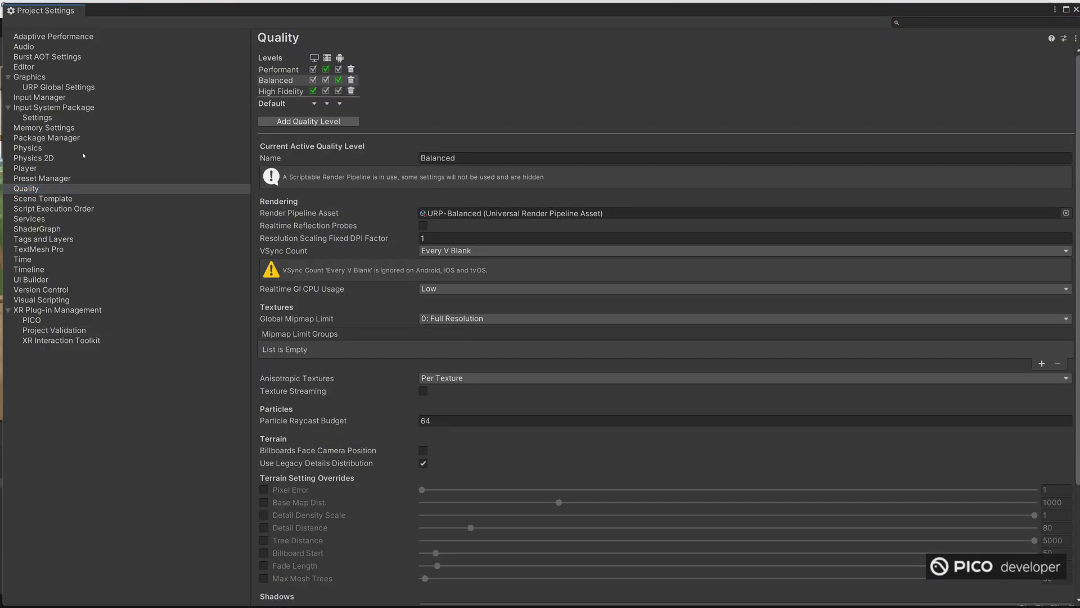
click(30, 77)
click(1074, 68)
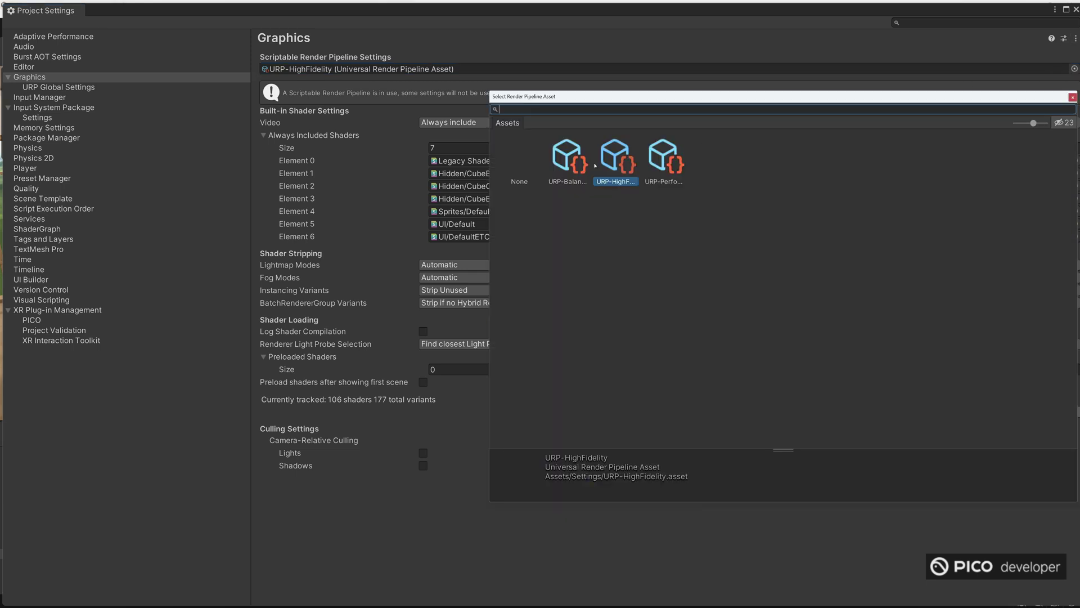
click(575, 162)
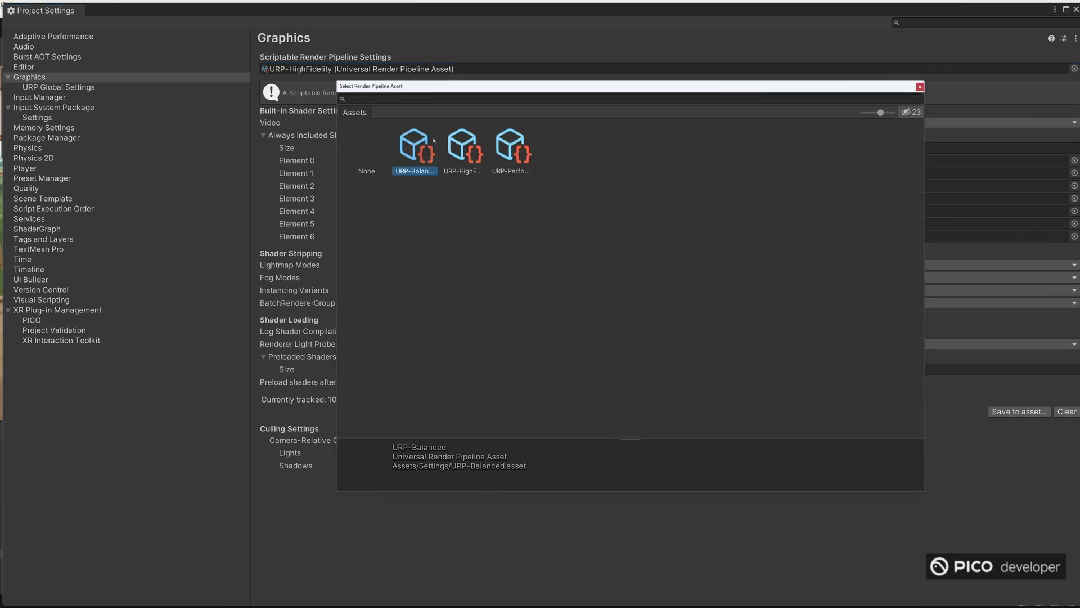
key(Return)
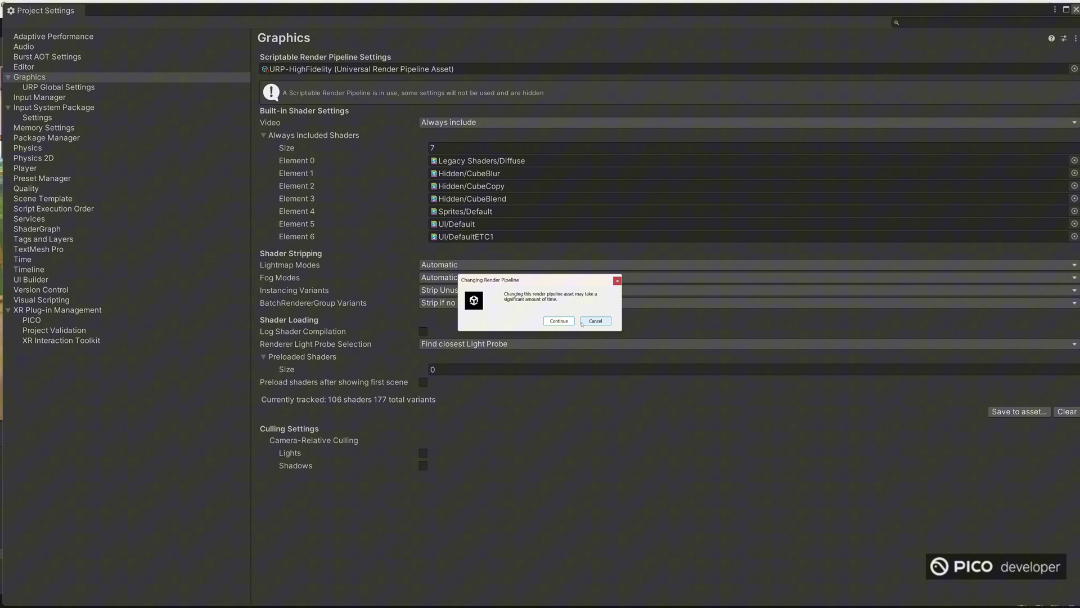
click(559, 321)
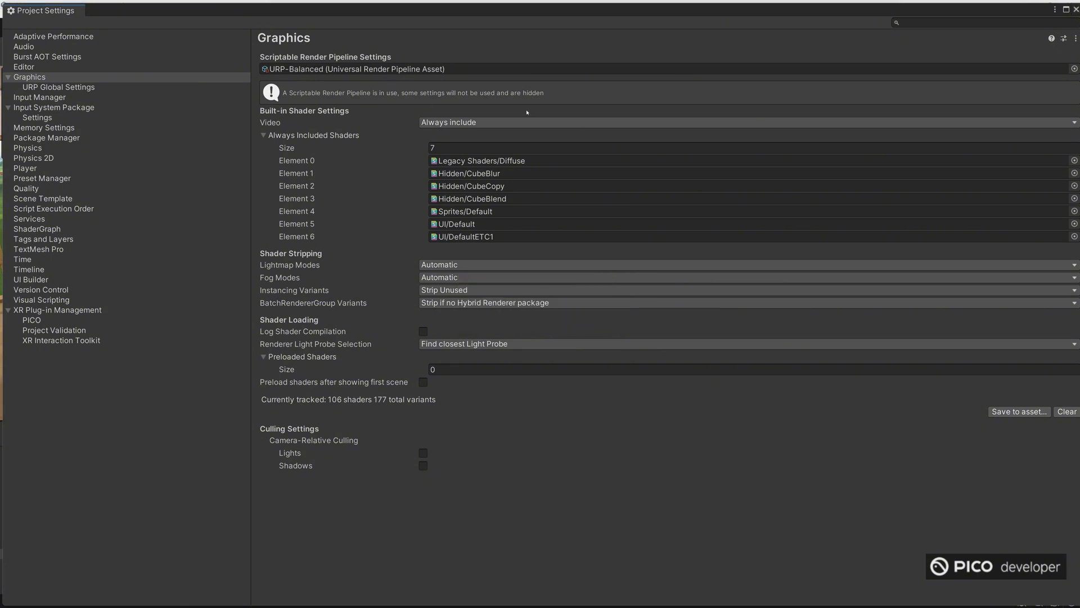
Remove Screen Space Ambient Occlusion and disable post-processing on URP-Balanced-Renderer.
click(1075, 10)
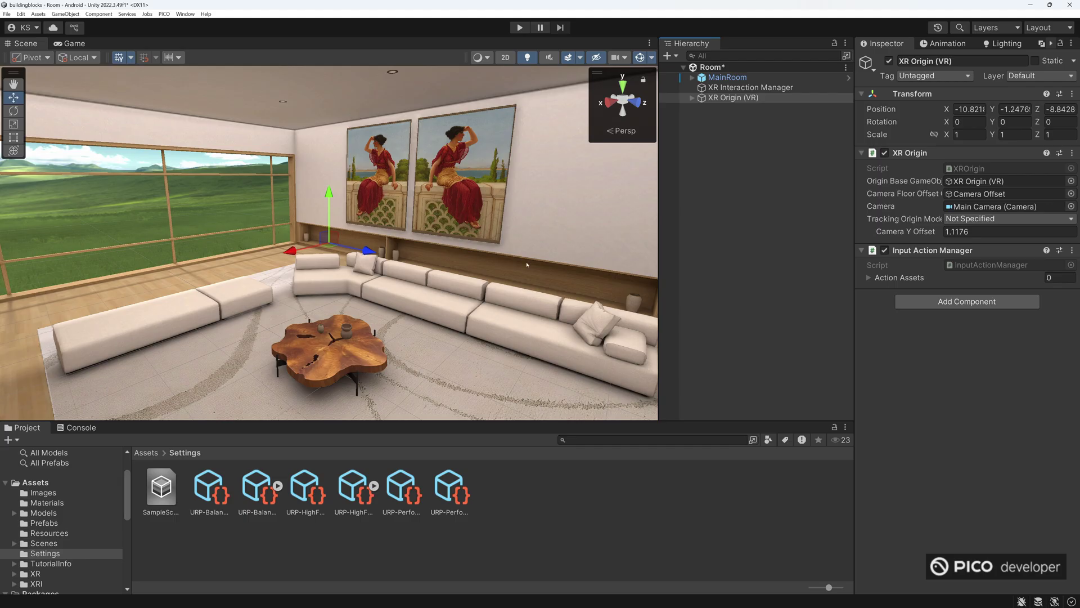
click(257, 488)
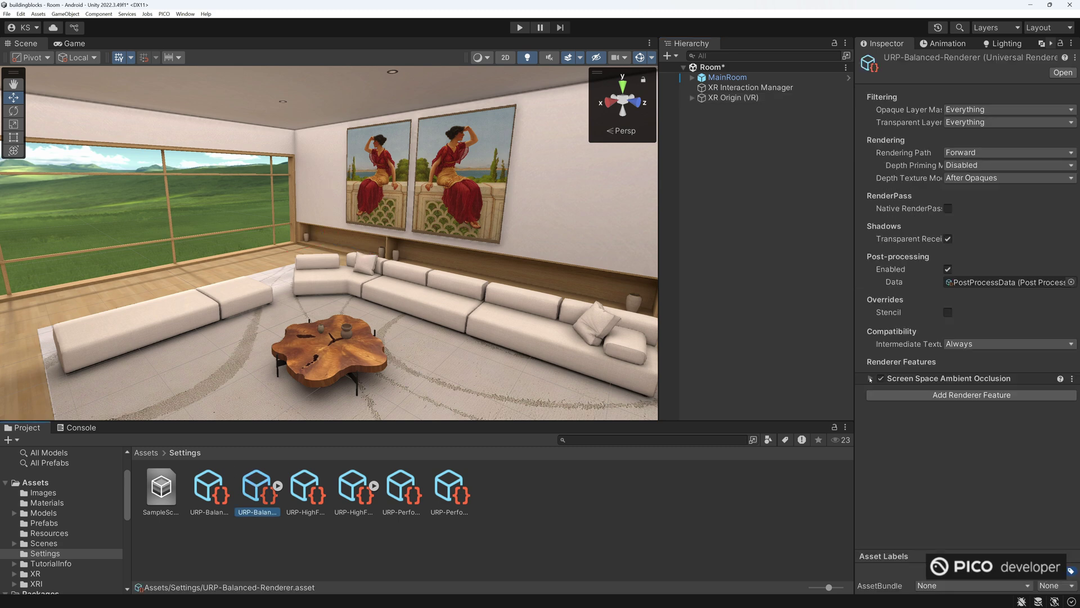
click(1063, 378)
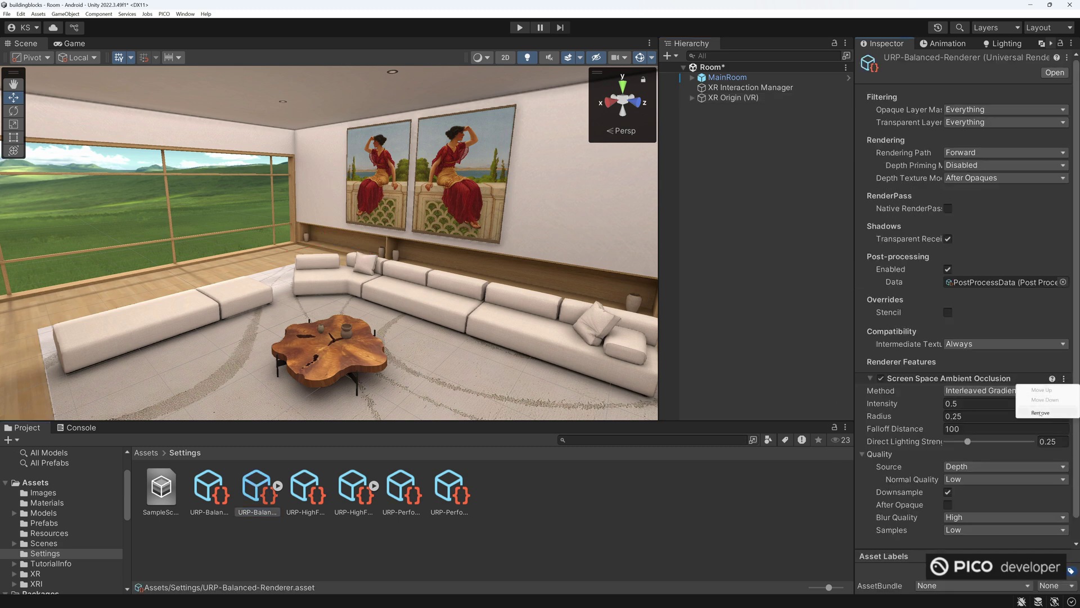
click(1029, 389)
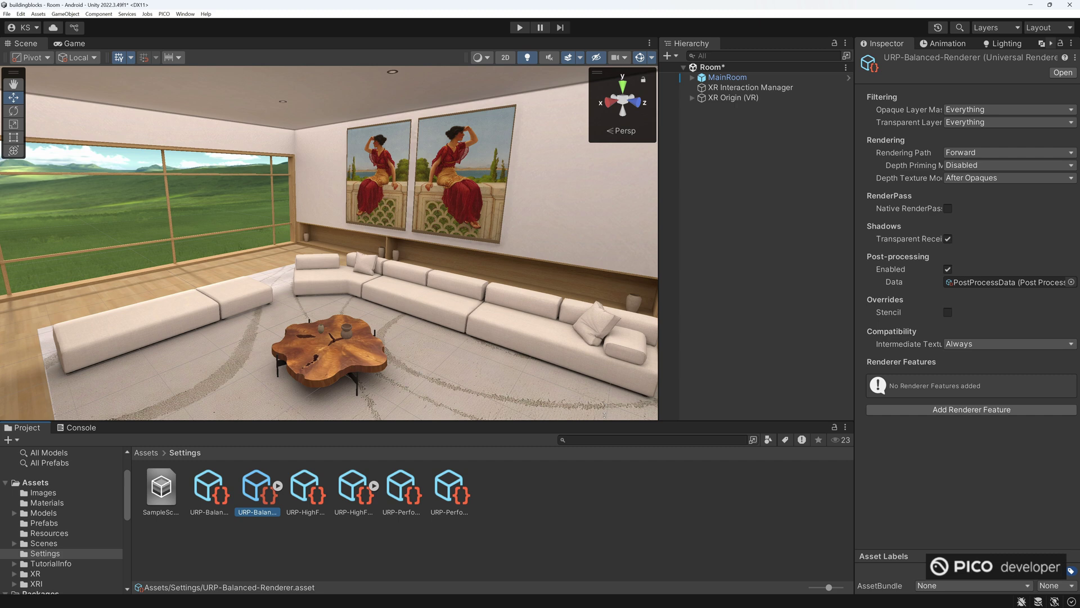
click(949, 269)
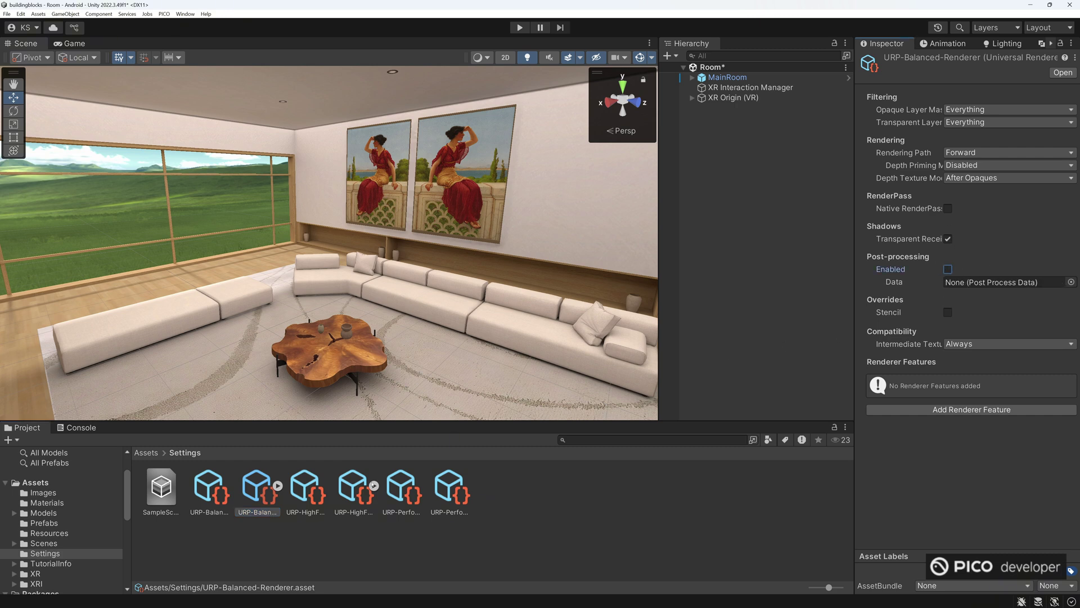
Turn off HDR and set anti-aliasing to 4x MSAA on URP-Balanced.
click(219, 490)
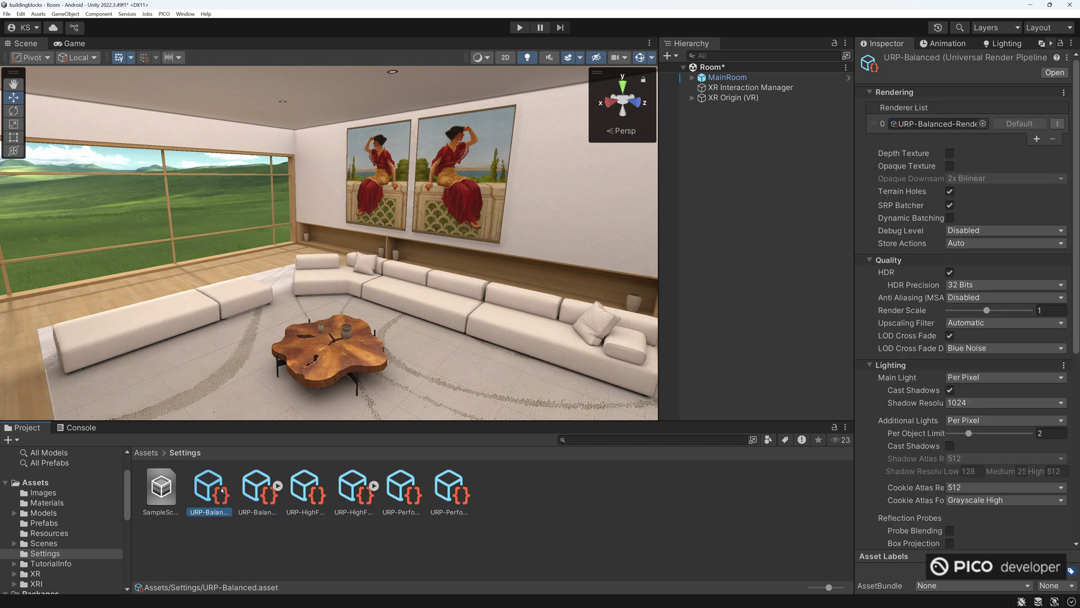
click(949, 272)
click(967, 284)
click(956, 319)
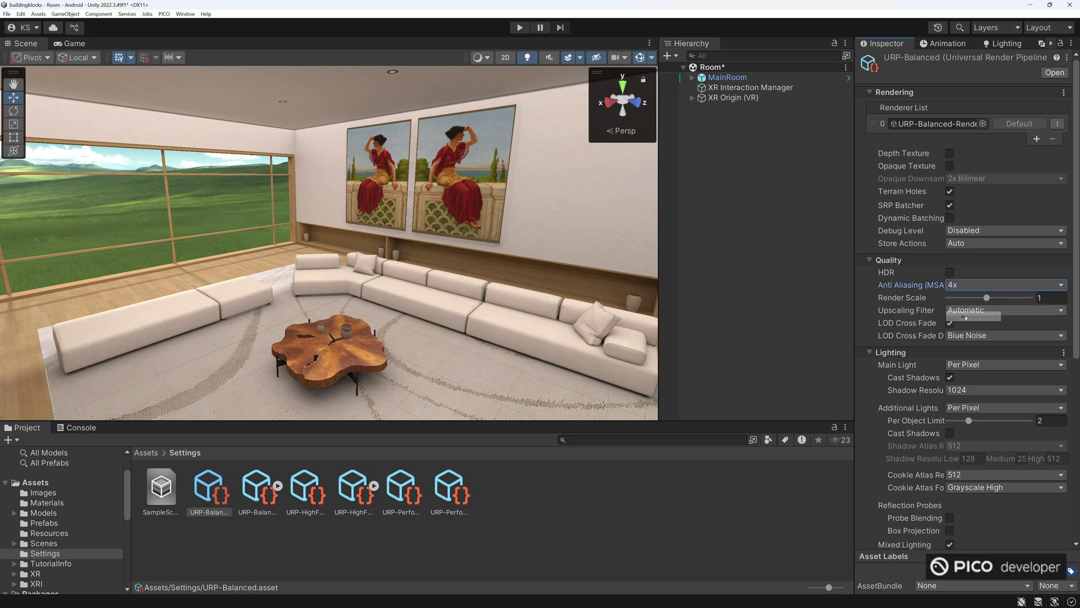
Delete XR Origin (VR) and XR Interaction Manager from the Room scene.
click(750, 234)
click(726, 98)
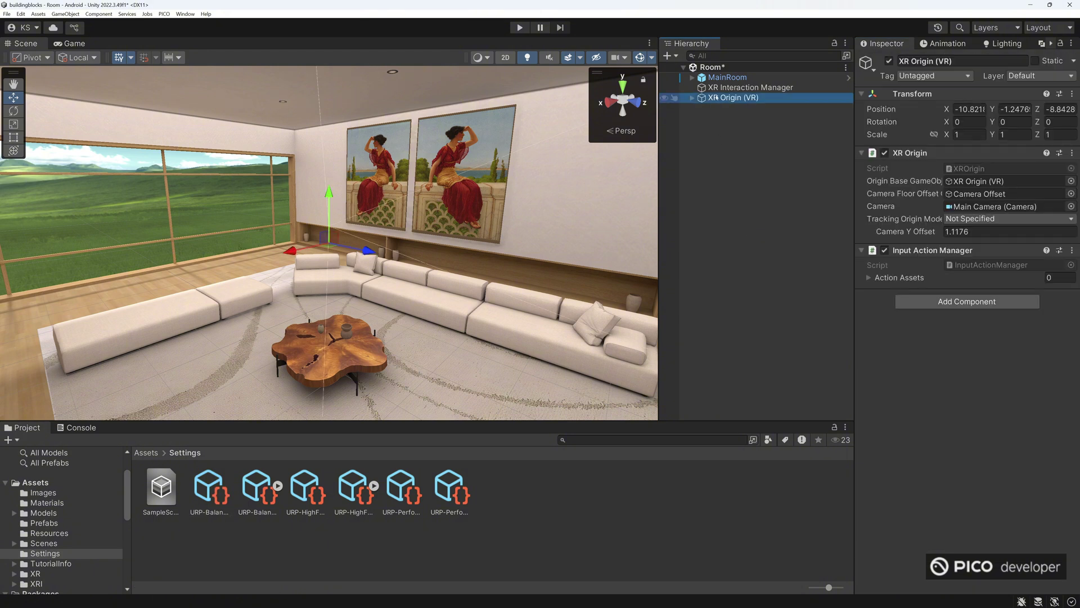
key(Delete)
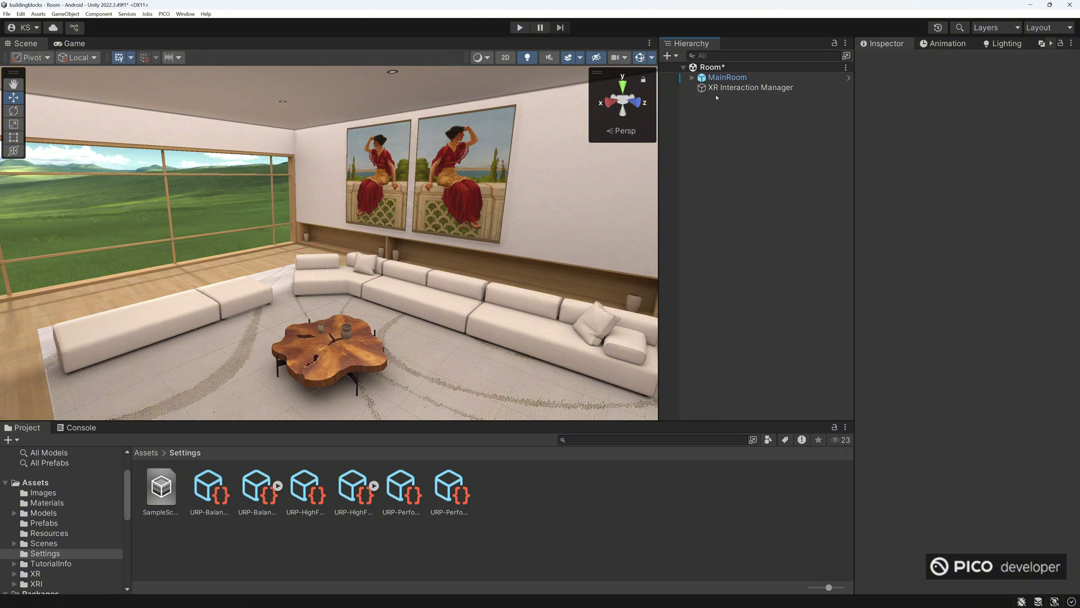
click(723, 87)
key(Delete)
Show the XR Building Blocks overlay, move it to mid-scene, then hide it again.
click(649, 44)
click(708, 83)
click(652, 58)
click(649, 43)
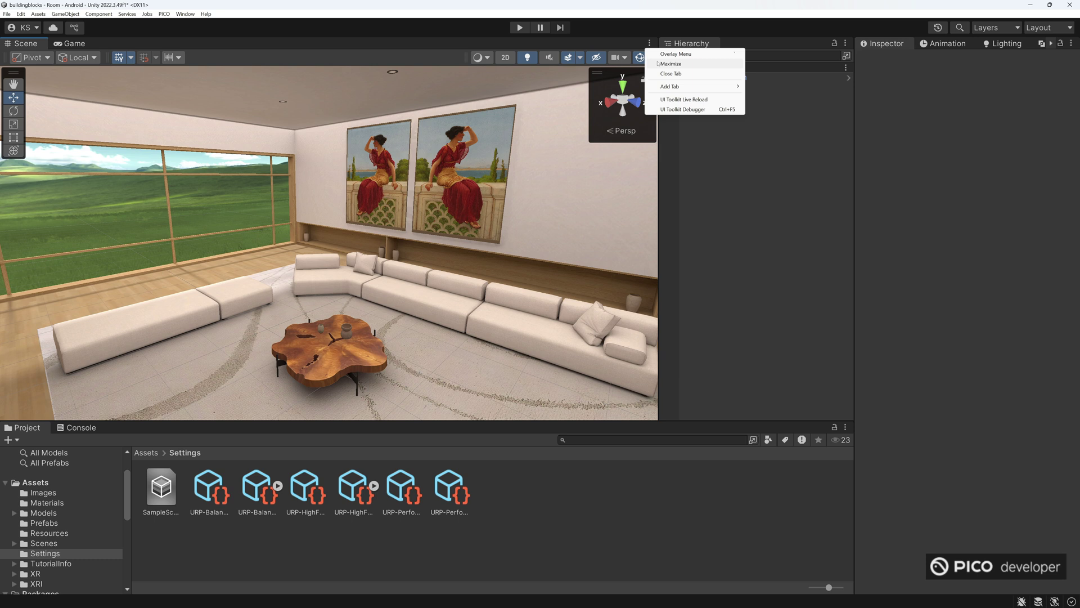
click(698, 107)
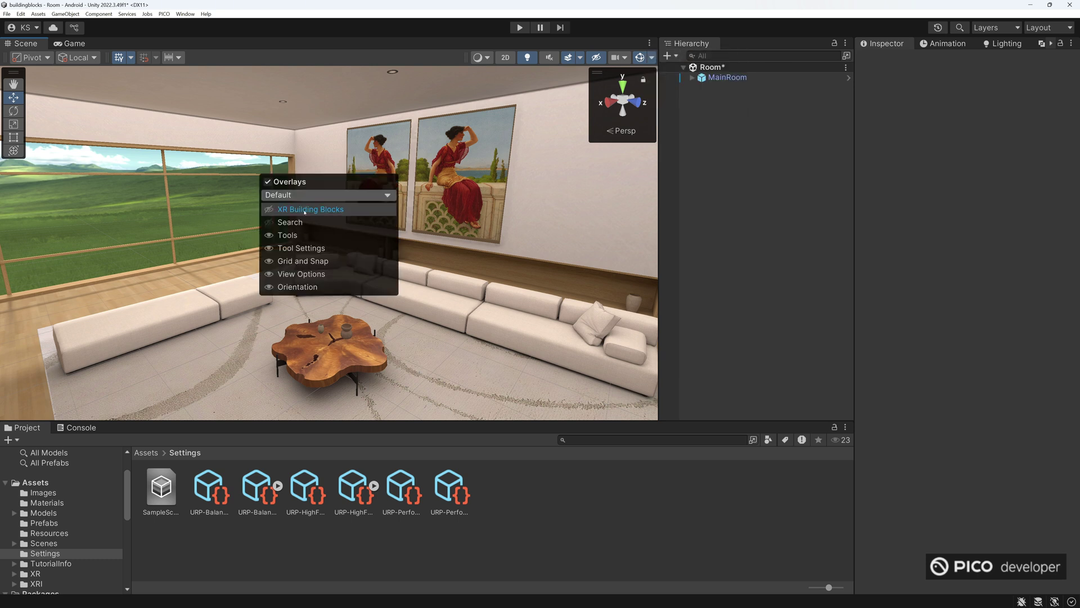
click(271, 210)
drag(539, 285, 427, 168)
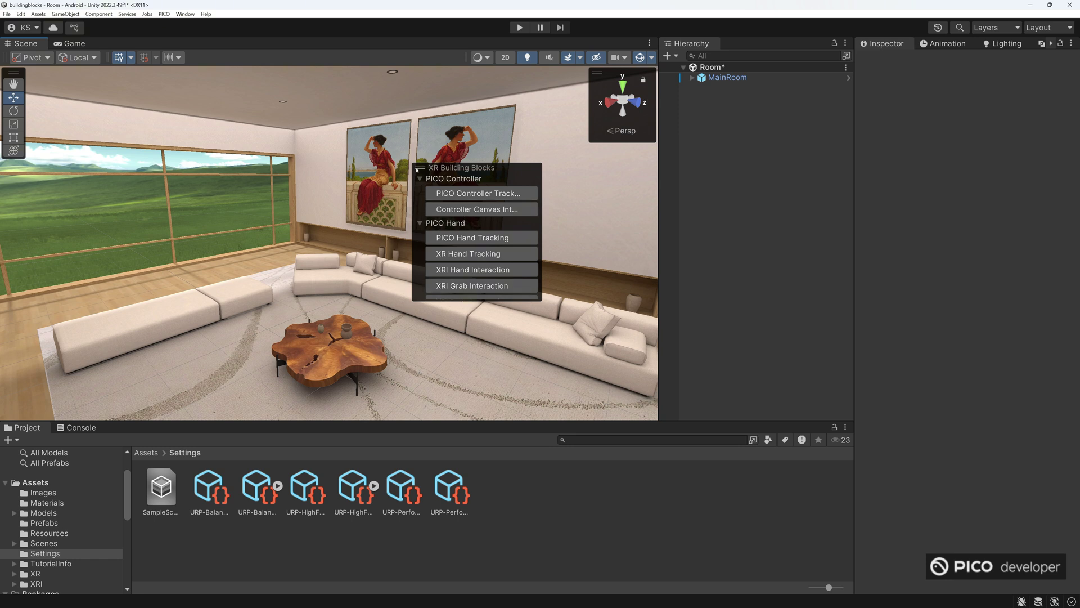
click(647, 43)
click(698, 107)
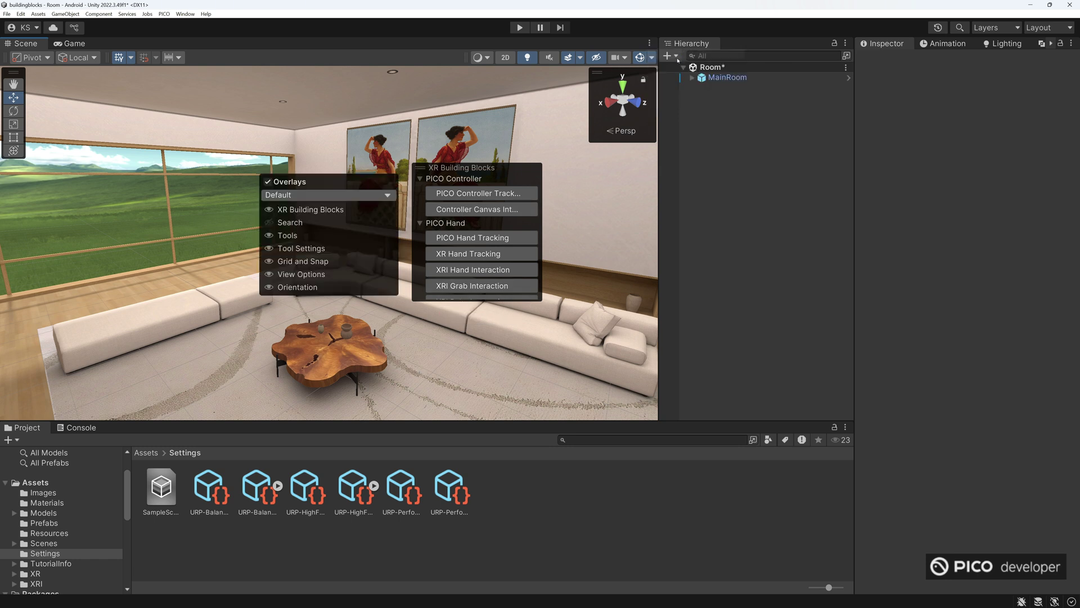
click(271, 210)
Browse the Hierarchy create menu and MainRoom's PICO Building Blocks menu without adding anything.
click(667, 56)
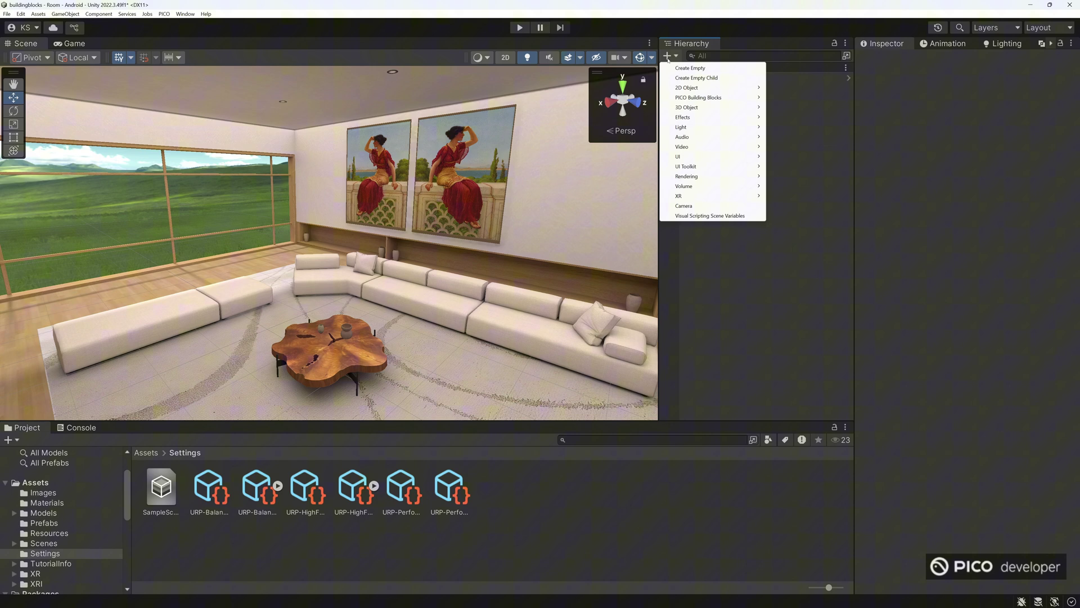
mouse_move(687, 99)
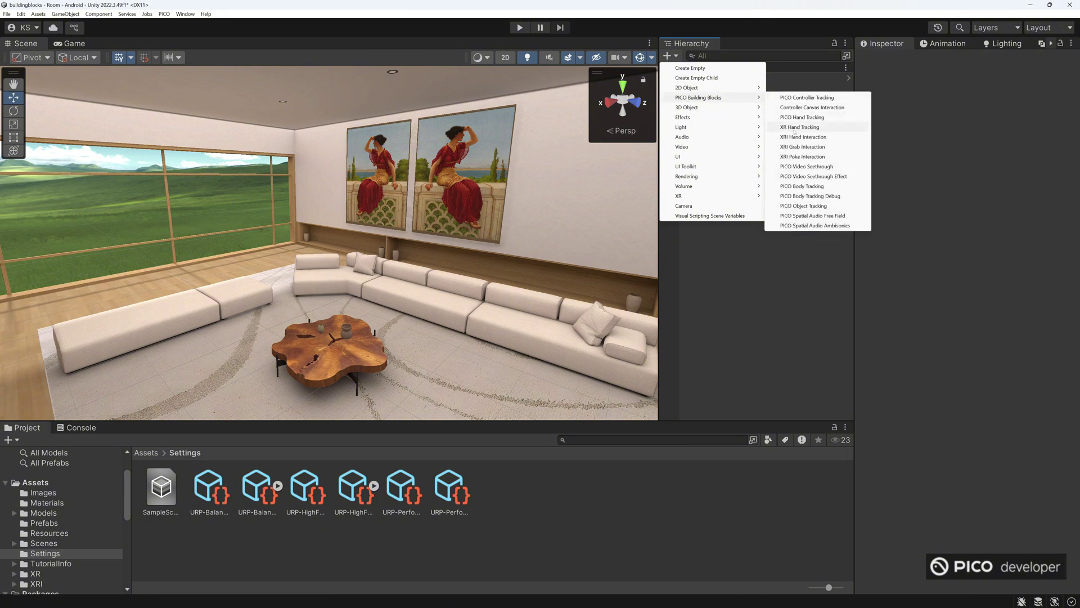
click(727, 77)
right_click(682, 123)
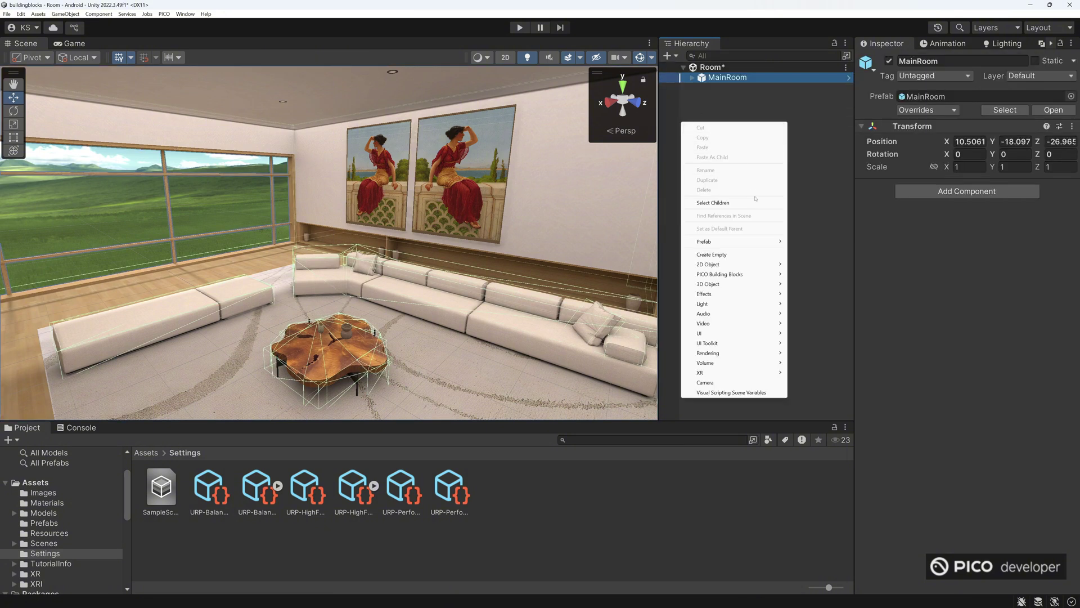
mouse_move(726, 274)
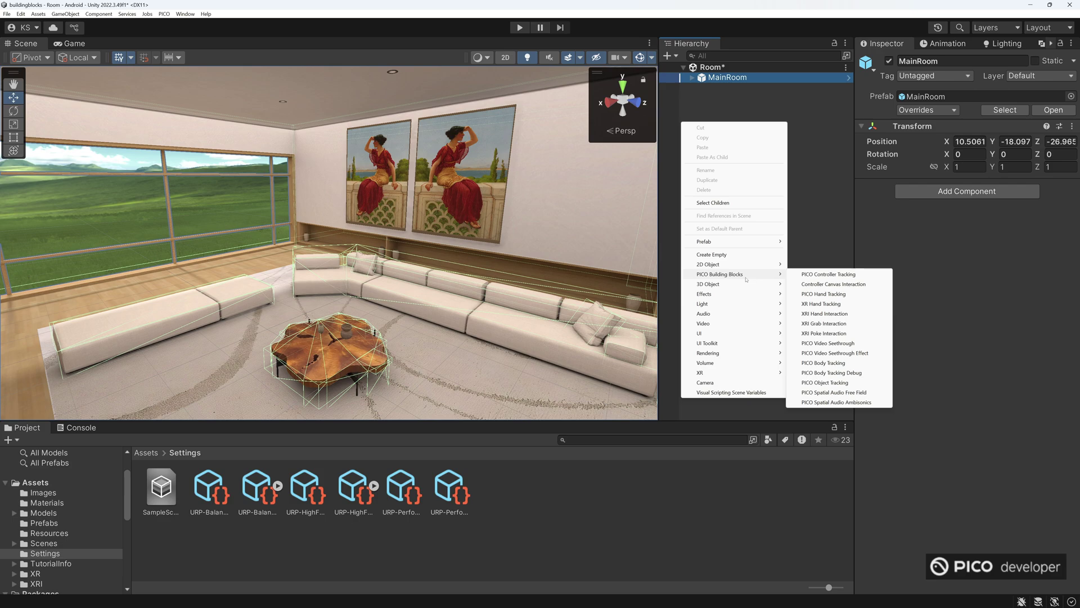
click(825, 242)
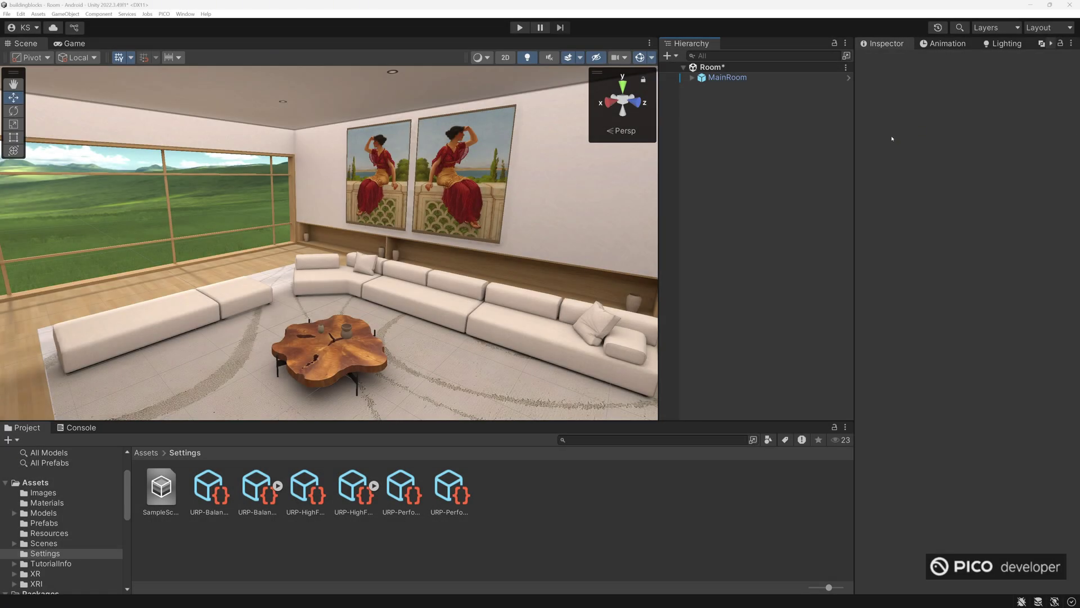
Save the scene as Controller in the Scenes folder.
click(6, 13)
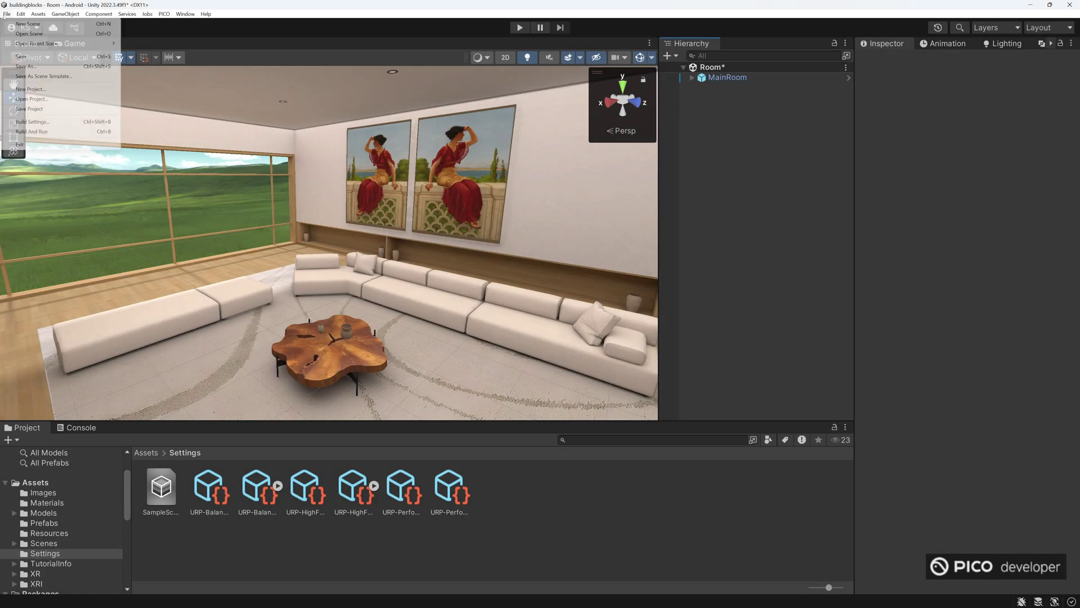
click(28, 60)
double_click(94, 146)
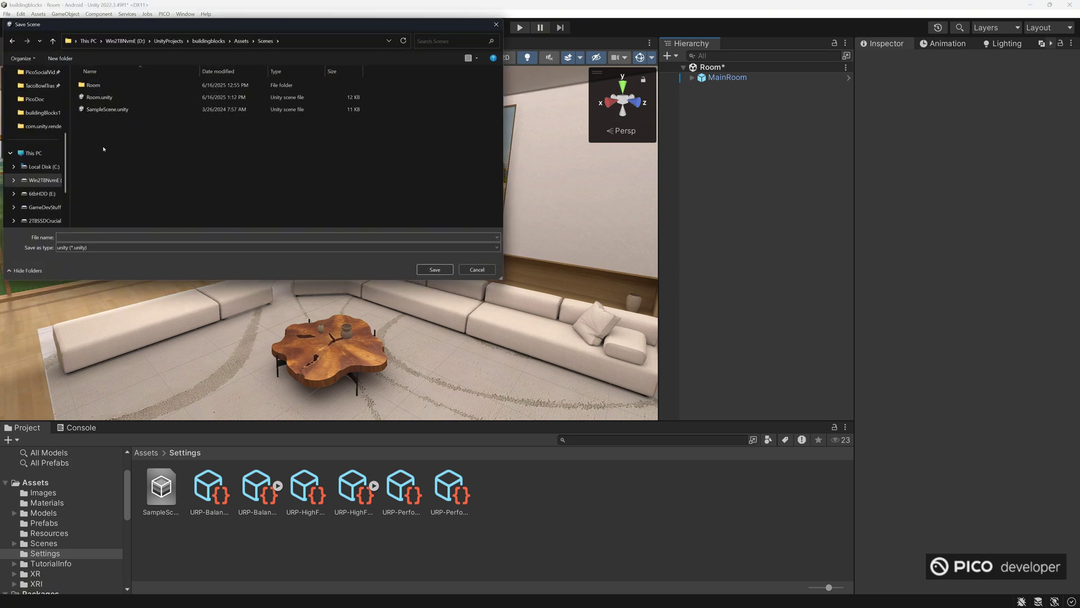
click(82, 235)
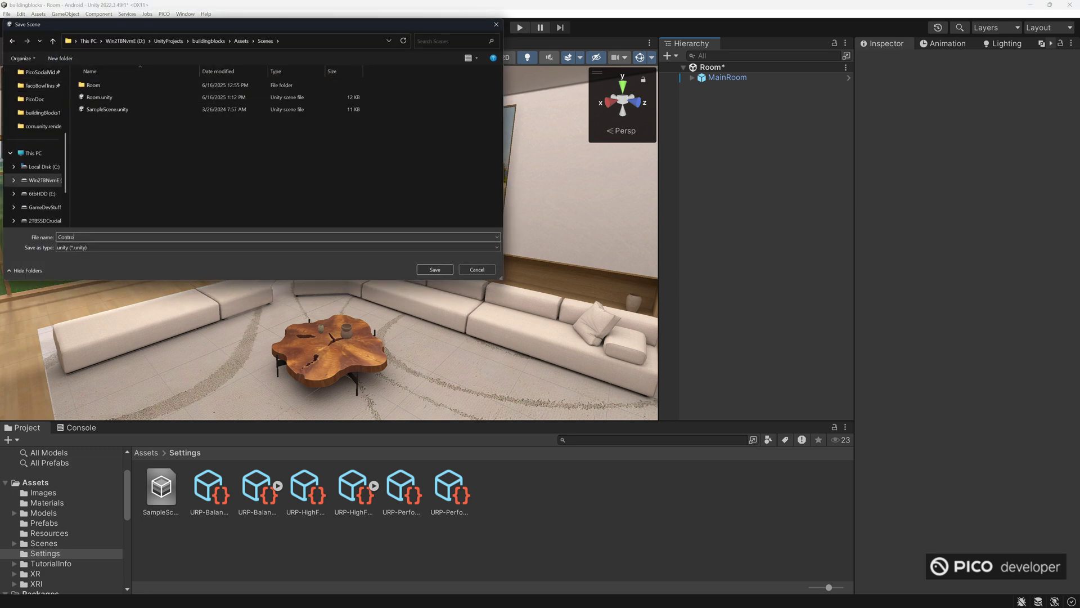
key(Return)
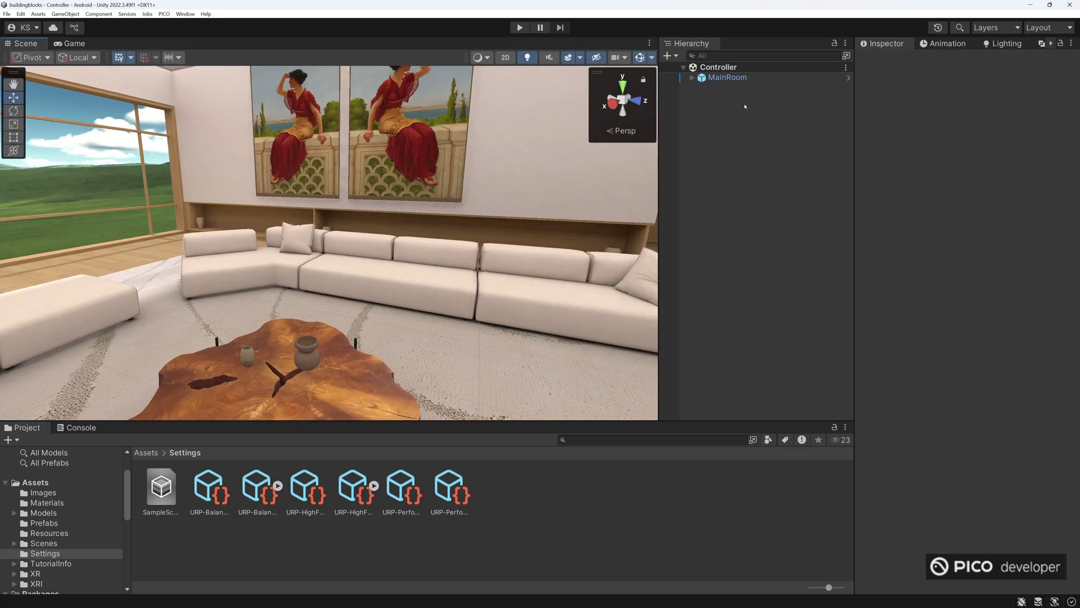
Add the PICO Controller Tracking building block and accept importing the Starter Assets.
right_click(708, 112)
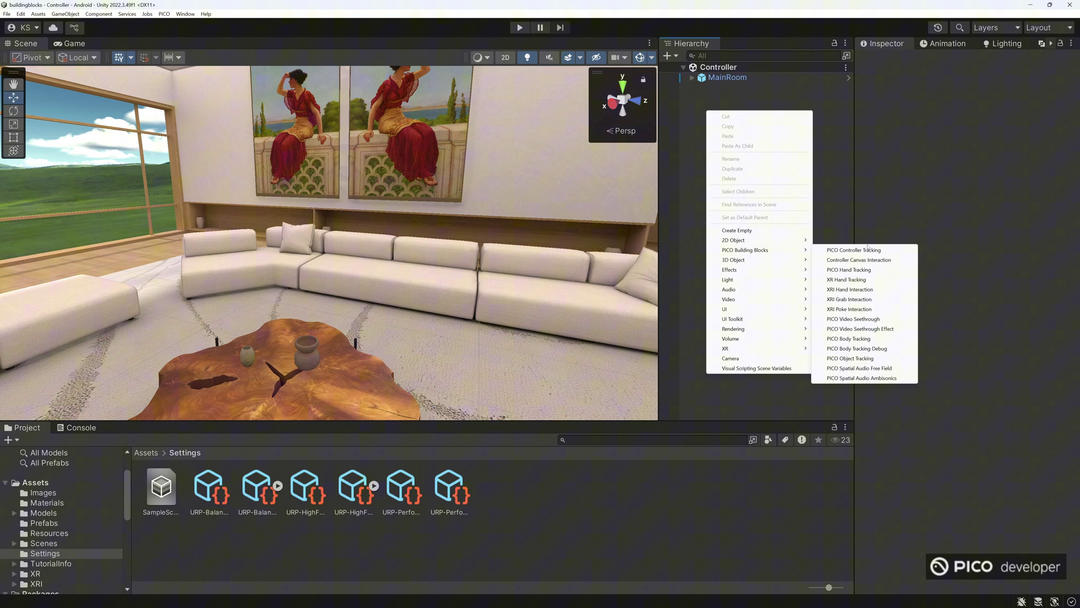
click(831, 250)
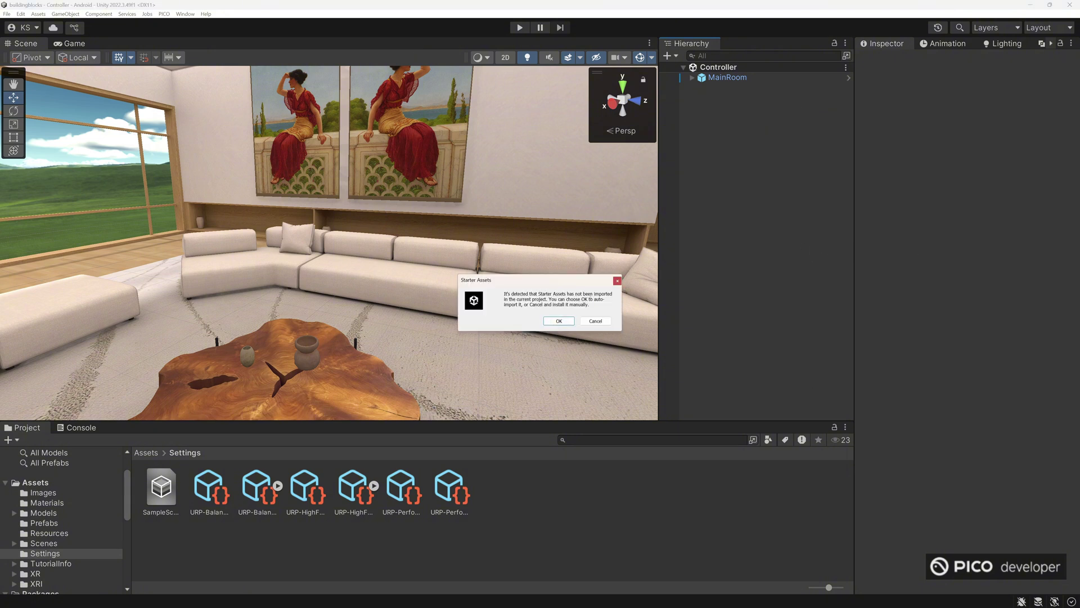
click(559, 320)
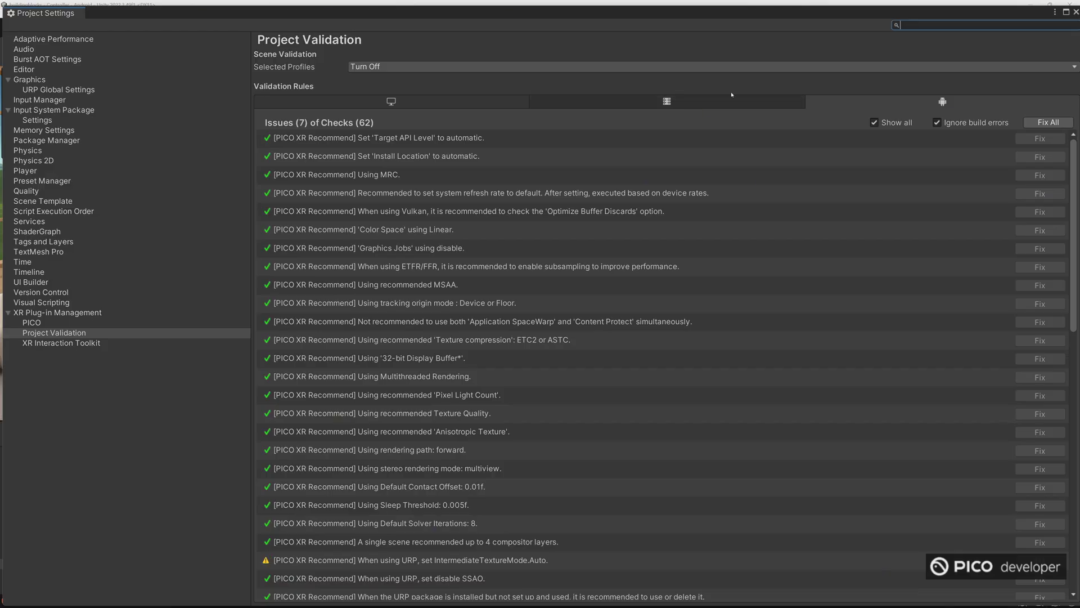
Close Project Settings and add PICO Controller Tracking from the XR Building Blocks overlay.
click(1076, 12)
click(650, 42)
click(654, 54)
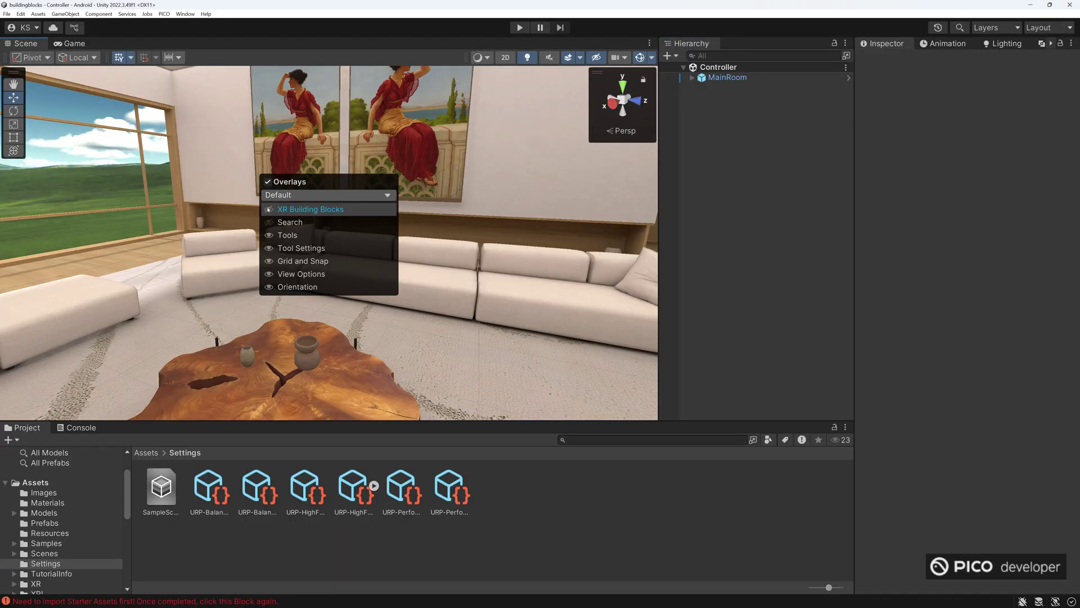
click(269, 209)
click(478, 193)
click(728, 167)
Expand the XR Origin rig down to Locomotion and activate the Move object.
click(669, 88)
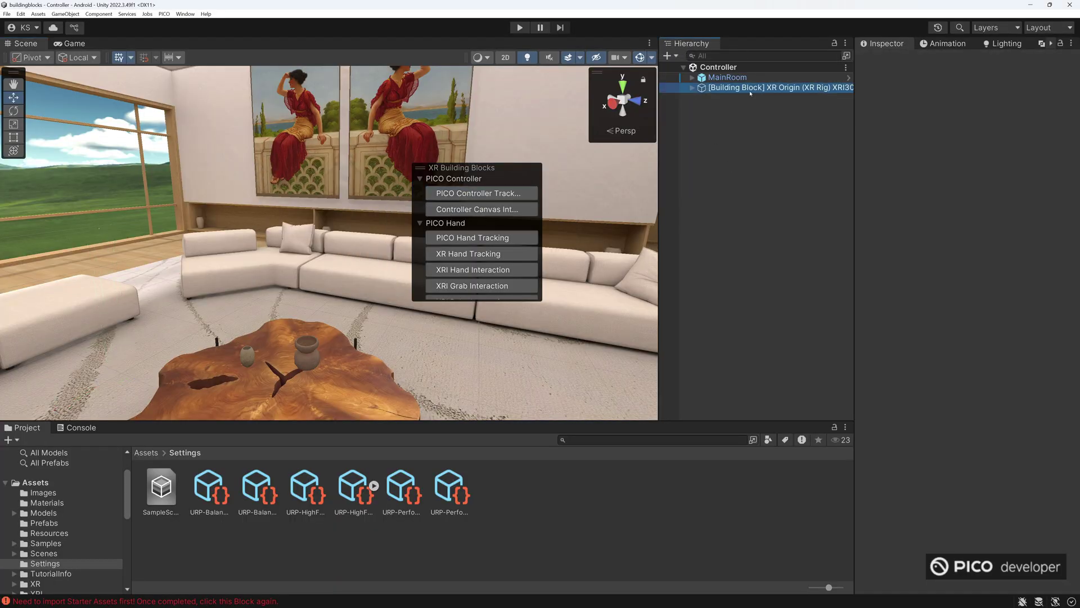
click(702, 98)
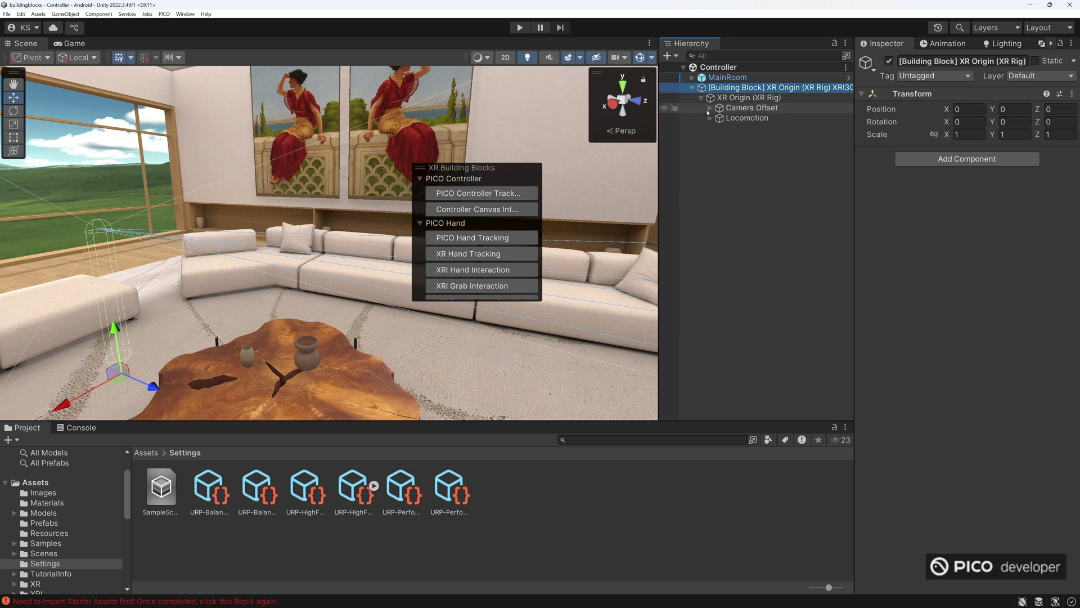
click(710, 108)
click(710, 189)
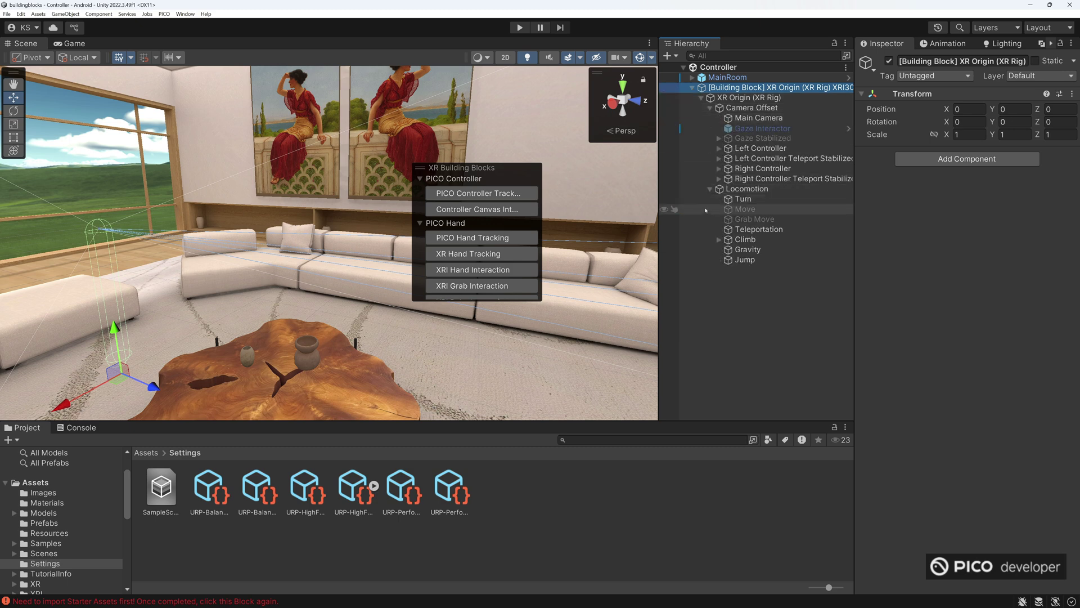
click(745, 208)
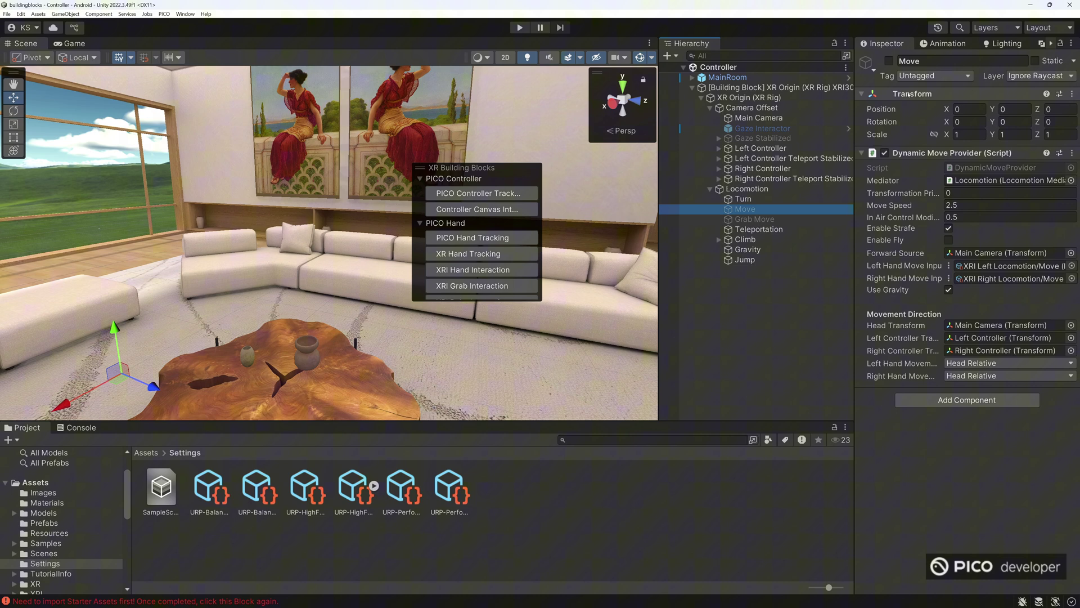
click(889, 61)
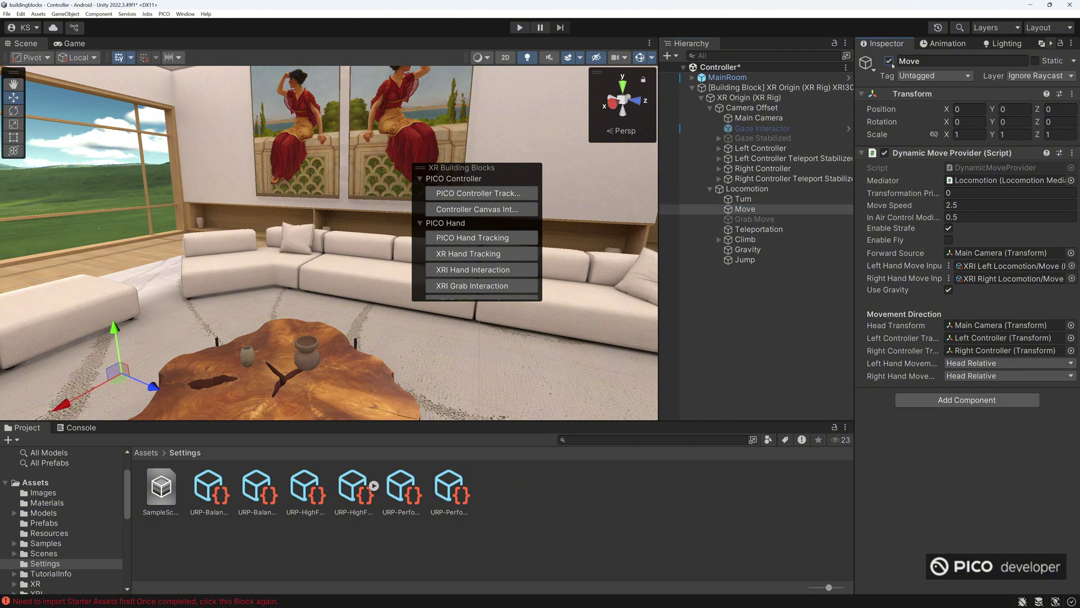
Review the Gravity provider and Right Controller input settings, then collapse the rig.
click(748, 249)
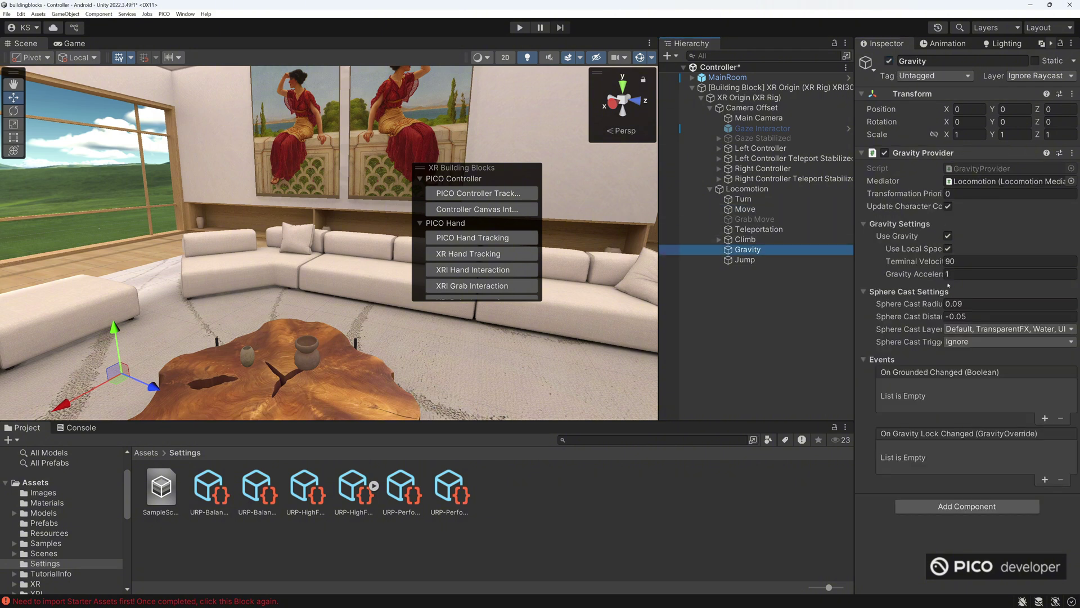
click(748, 170)
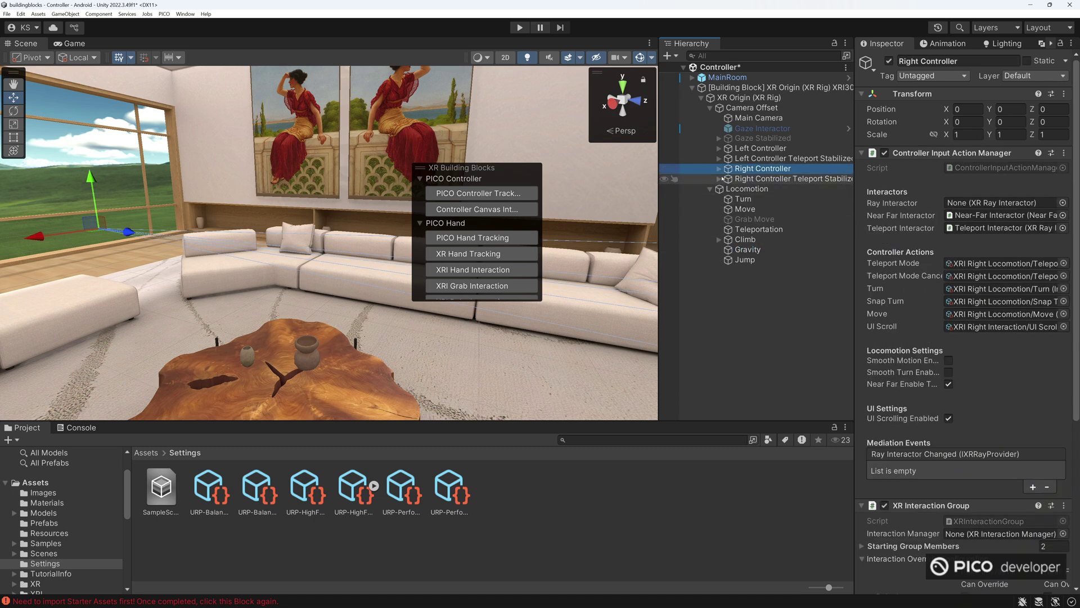
scroll(899, 278, down, 8)
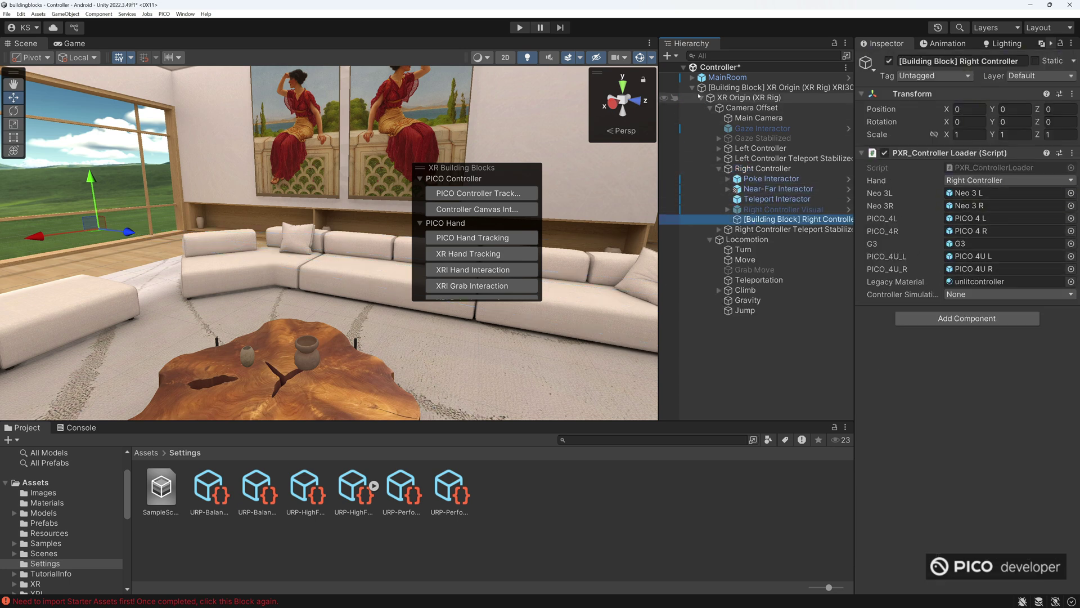
click(692, 89)
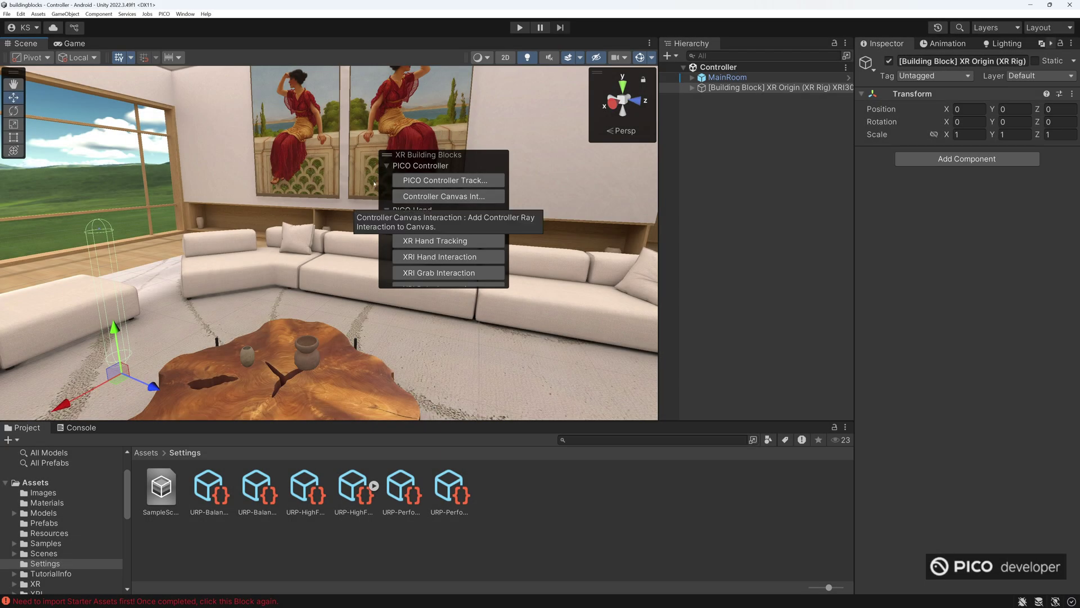
Import the TextMesh Pro Essential Resources.
click(177, 14)
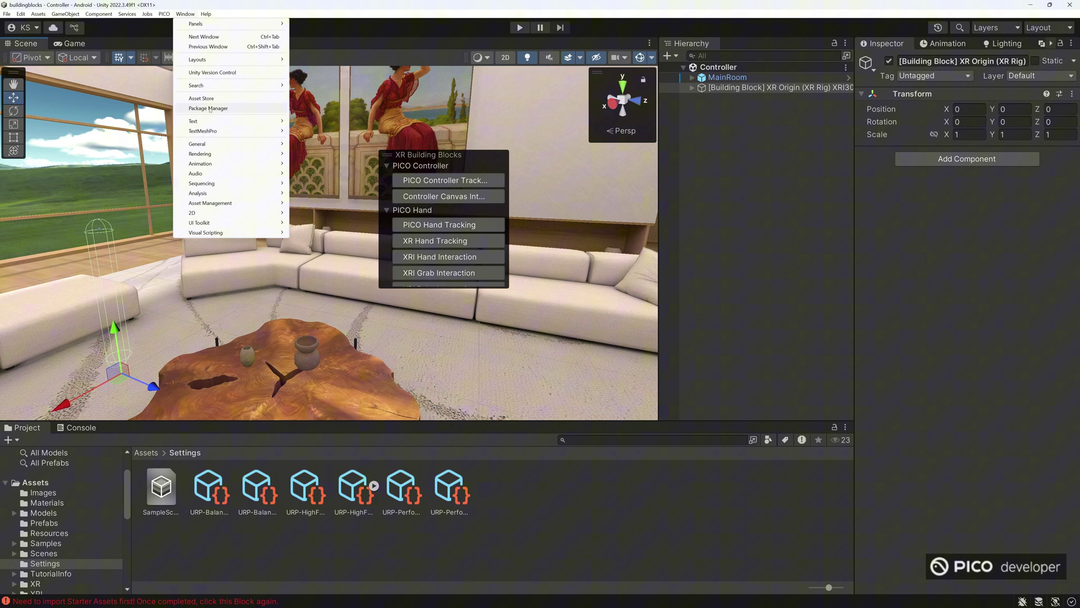
mouse_move(225, 130)
click(349, 154)
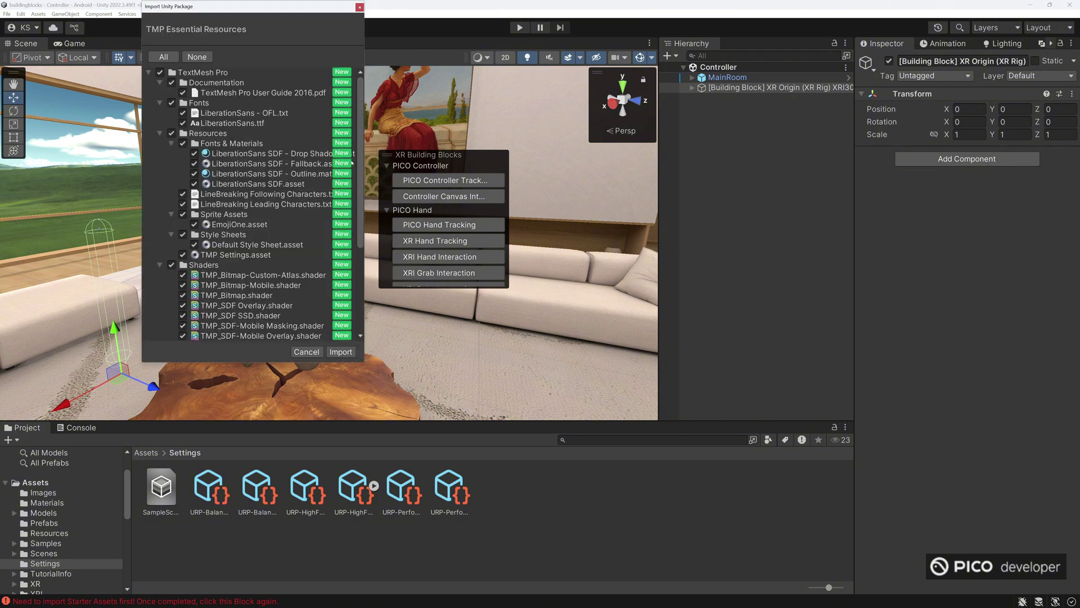
click(341, 353)
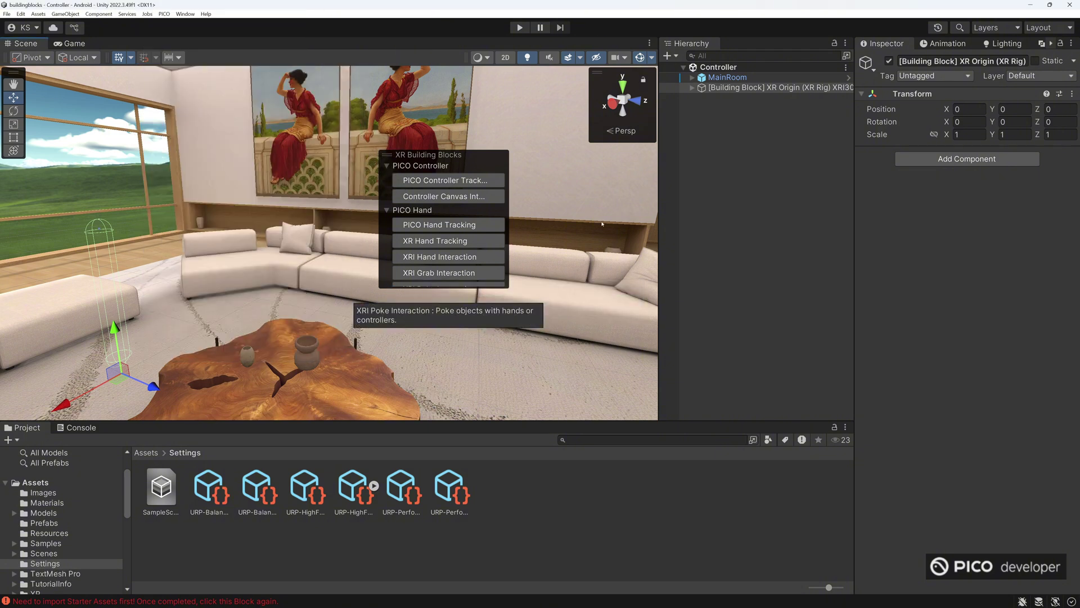
Add the Controller Canvas Interaction block and inspect its EventSystem and canvas.
click(444, 196)
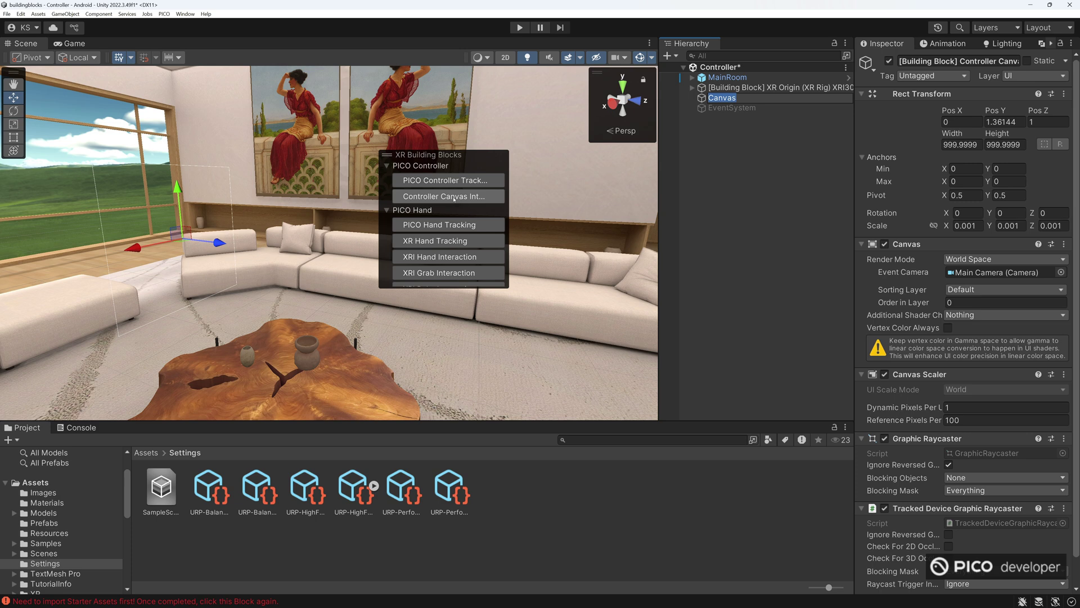
click(730, 108)
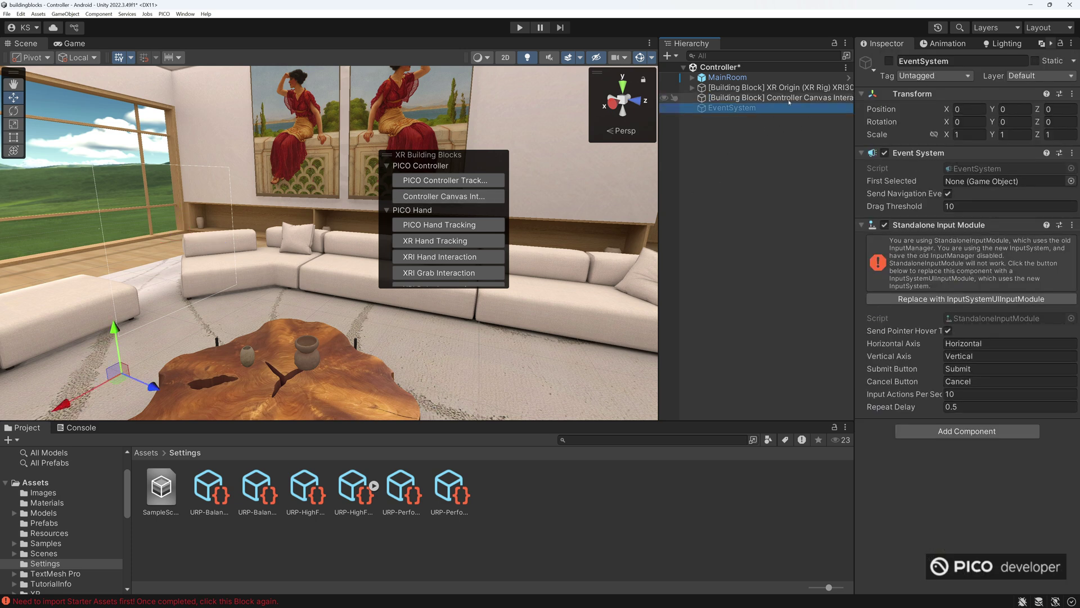
click(759, 99)
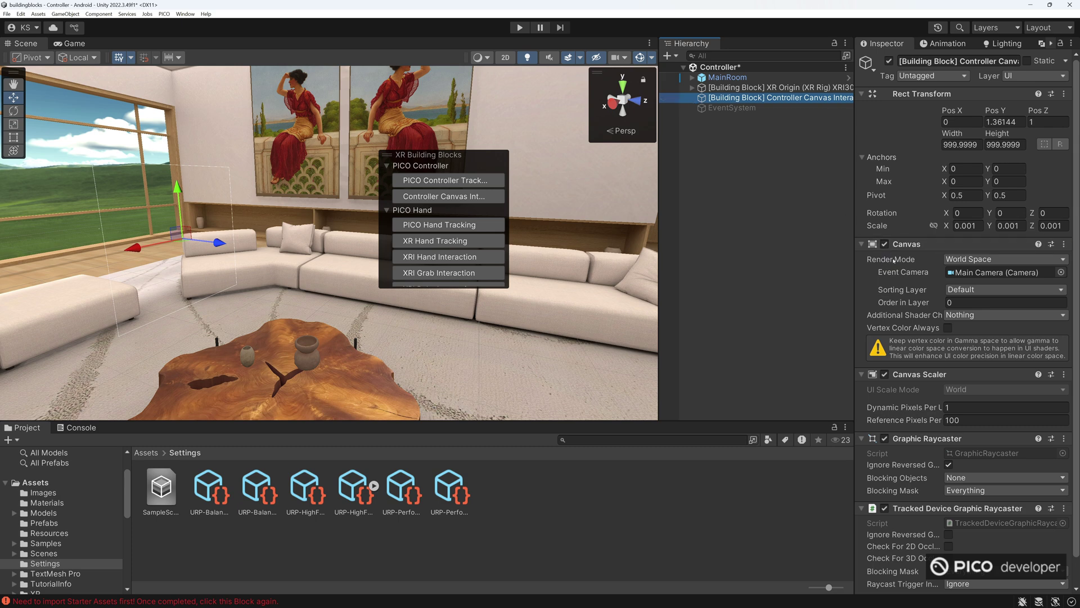
scroll(967, 261, down, 1)
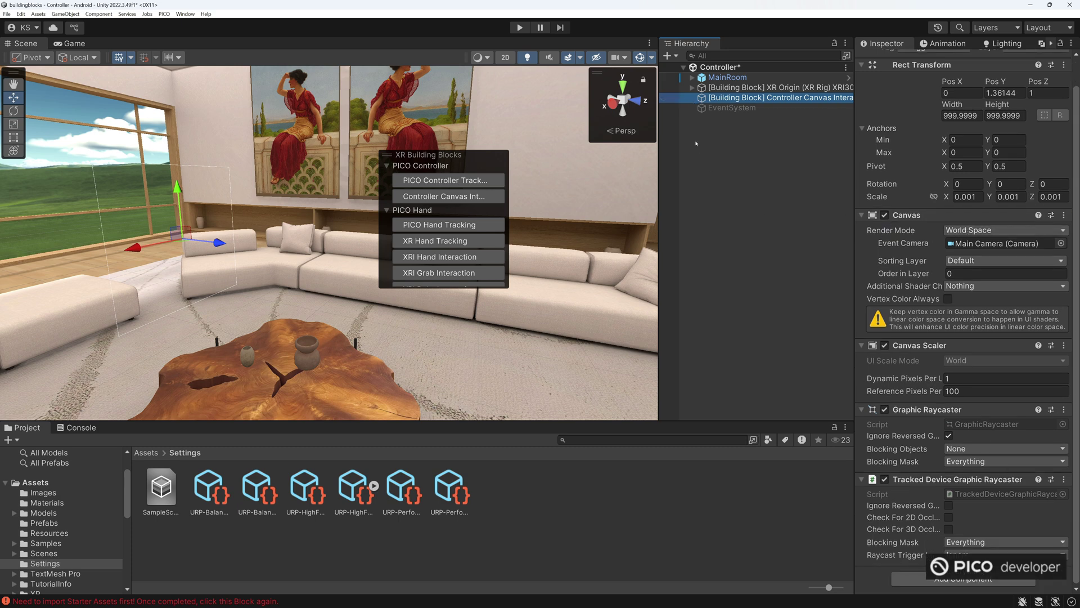
Add a UI Button under the Controller canvas and frame it in the Scene view.
right_click(727, 98)
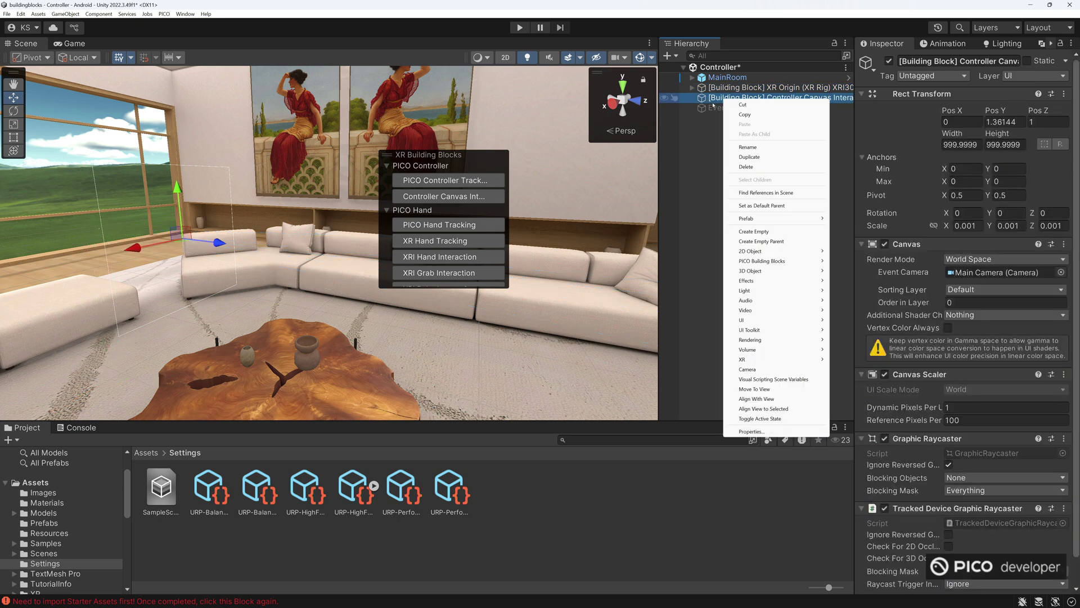
mouse_move(788, 321)
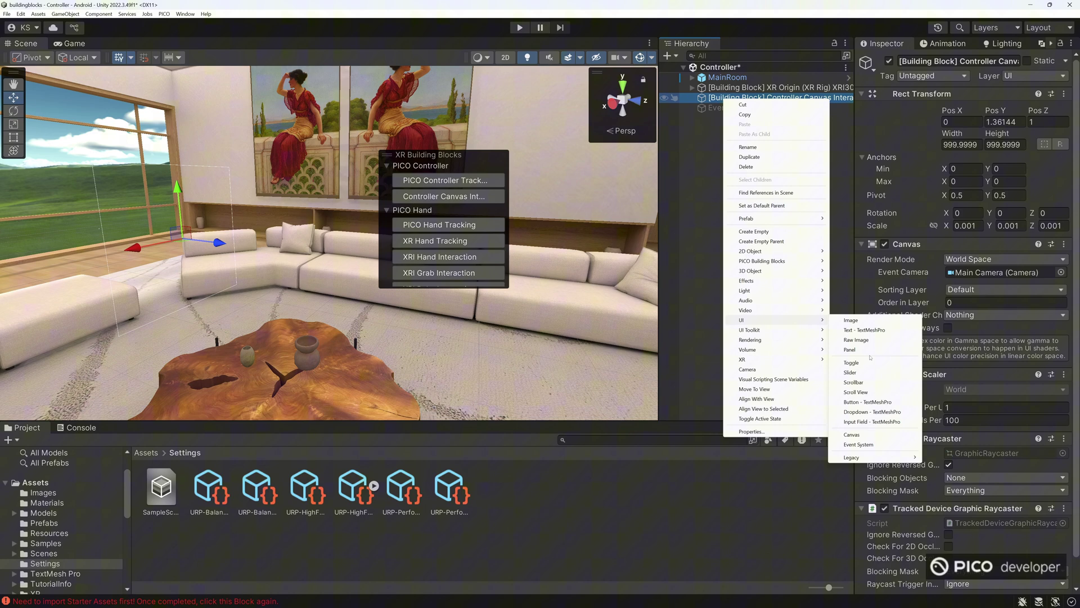
click(876, 403)
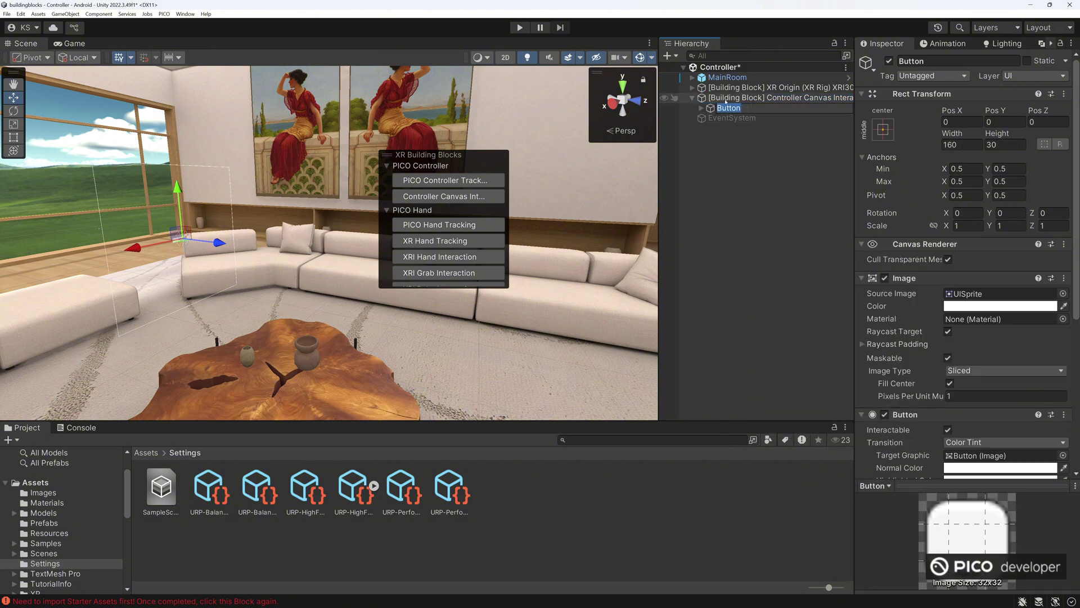
key(f)
alt+drag(344, 152, 487, 153)
Hide the XR Building Blocks overlay in the Scene view.
click(650, 44)
key(Escape)
key(grave)
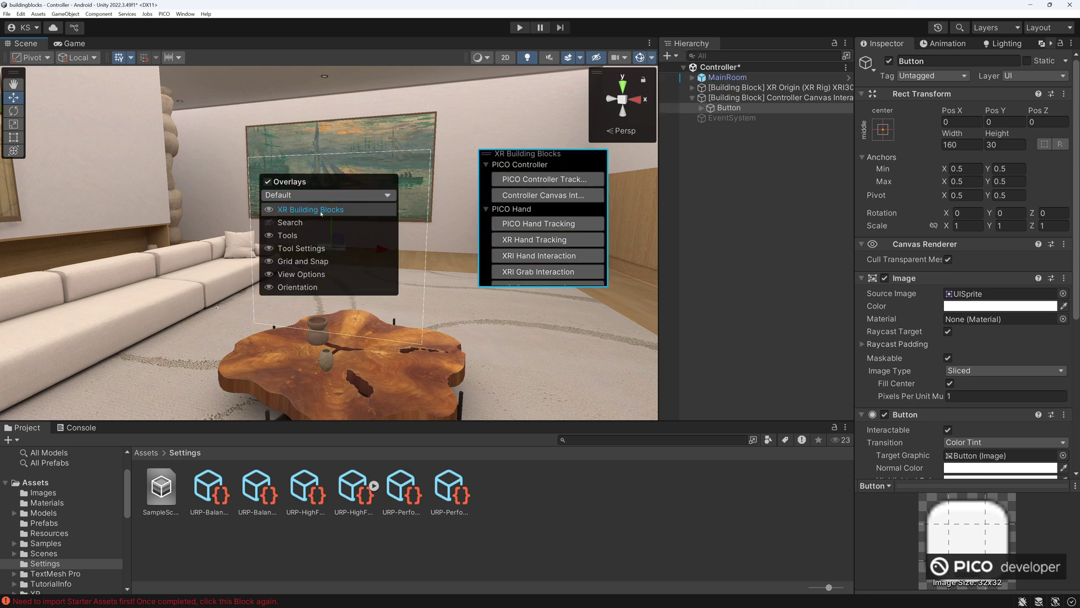
click(268, 210)
Set the Button's scale to 2 and move it right on the canvas.
click(722, 107)
click(974, 228)
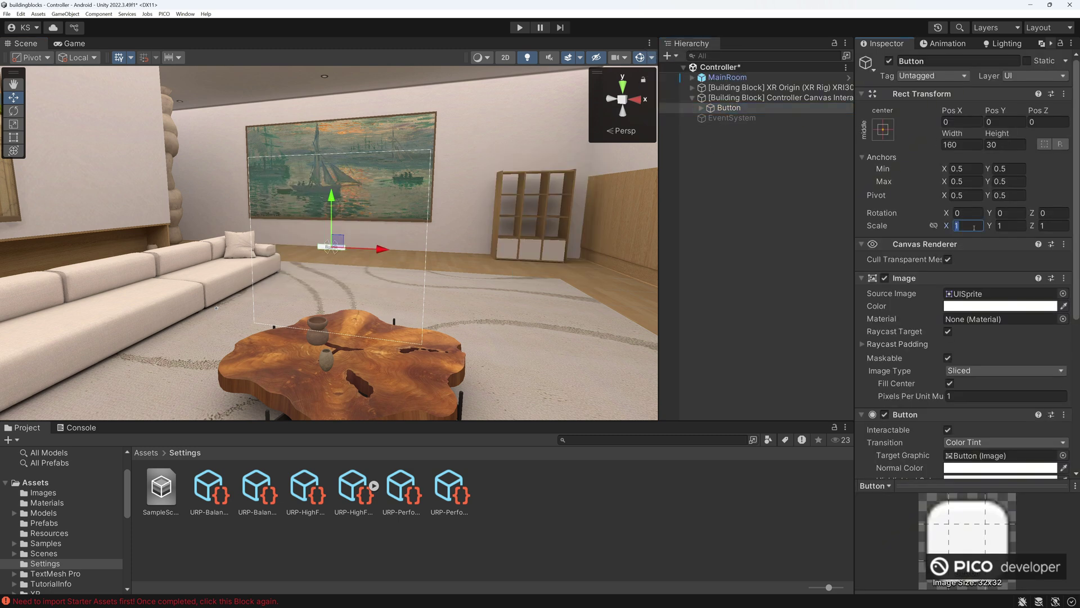
key(Tab)
text(3)
key(Tab)
text(3)
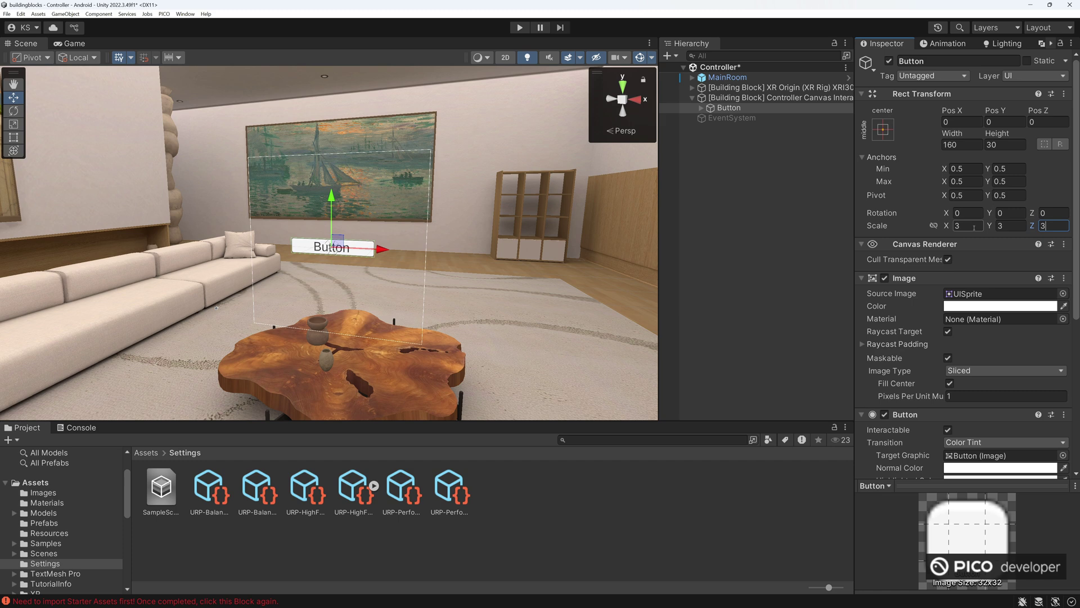
text(2)
key(Tab)
text(2)
key(Tab)
text(2)
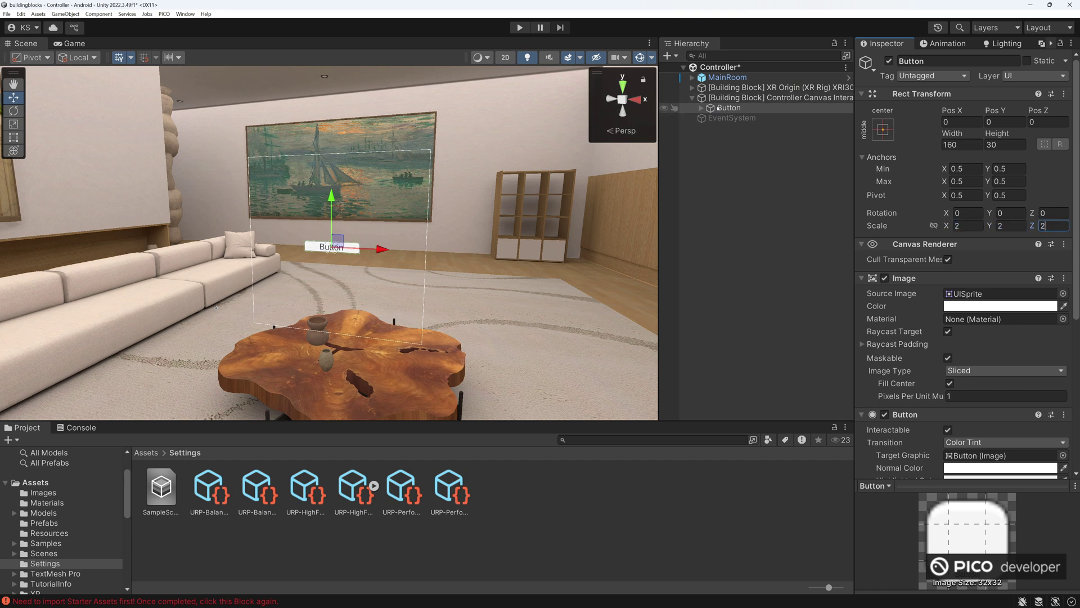
drag(377, 249, 428, 251)
Add a Dropdown - TextMeshPro to the canvas and scale it to 2.
right_click(716, 99)
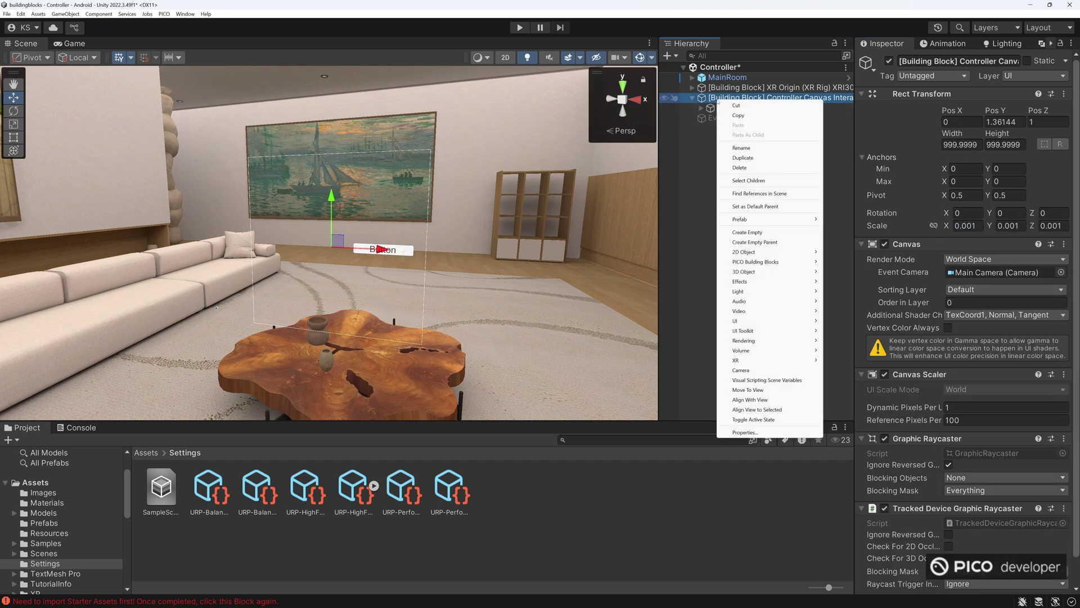
mouse_move(785, 322)
click(870, 414)
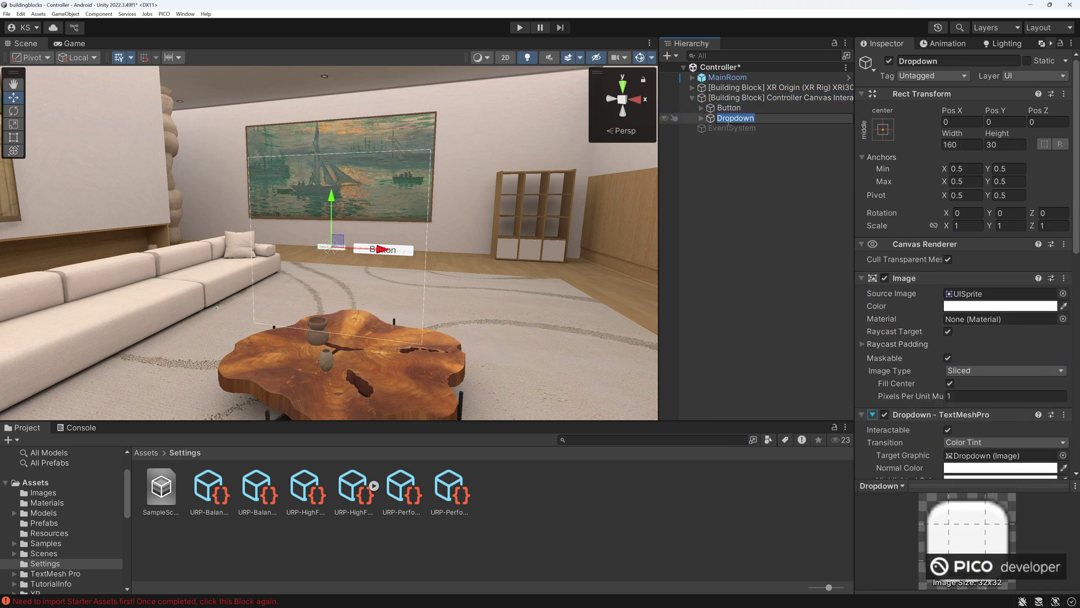
click(966, 227)
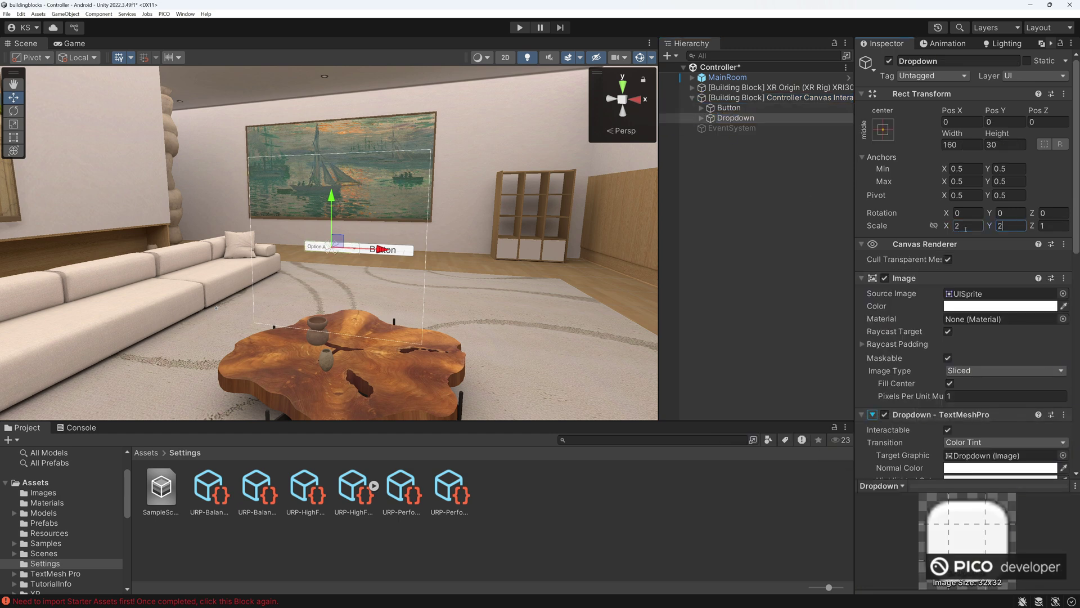
Move the XR Origin slightly back along Z and save the scene.
click(776, 87)
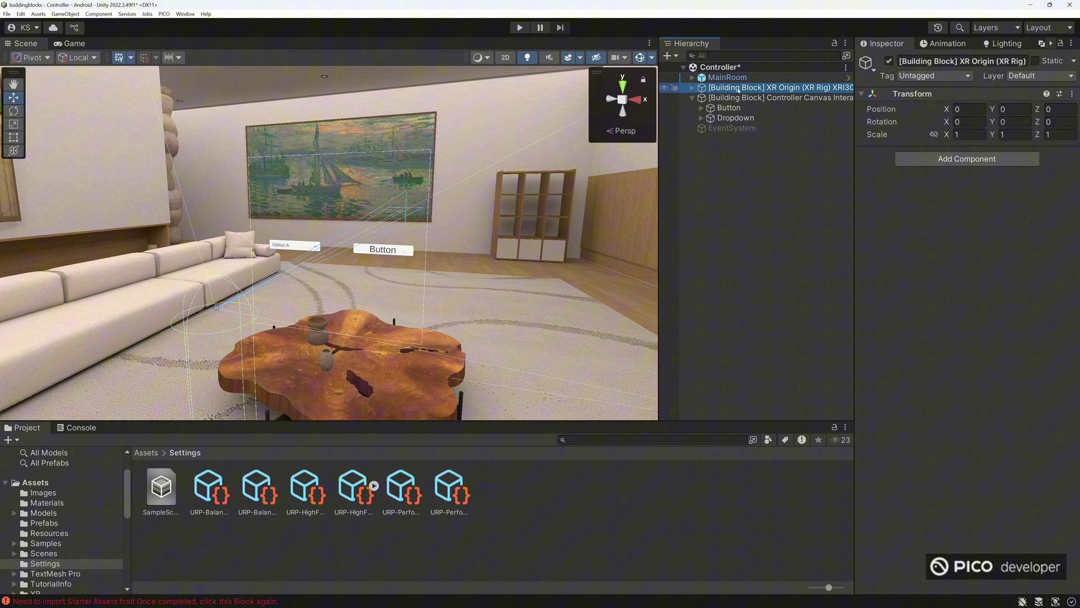
alt+drag(360, 185, 332, 203)
drag(361, 326, 340, 332)
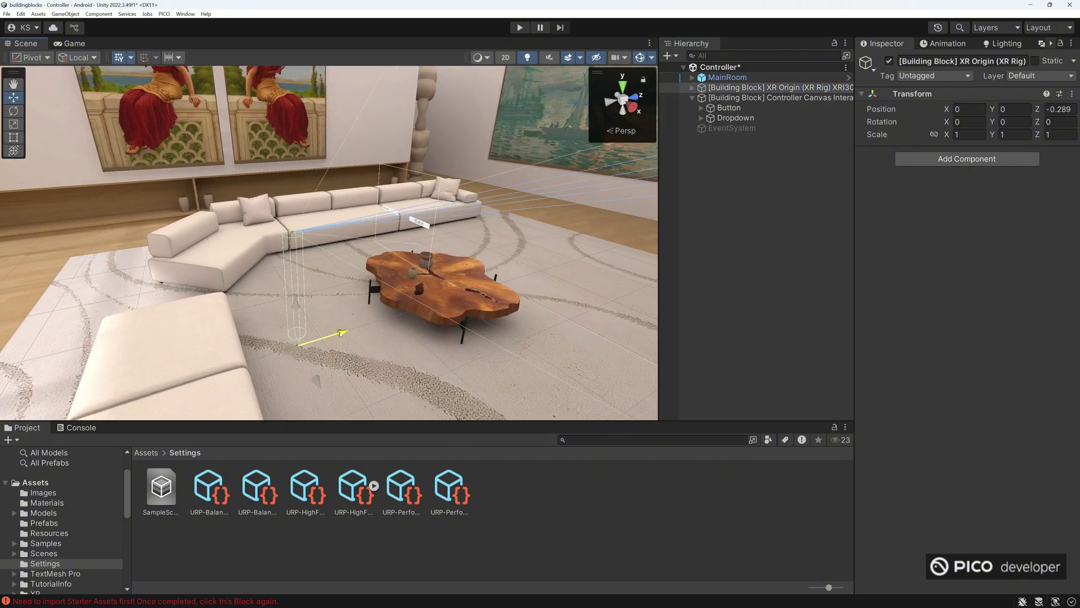
click(756, 167)
click(7, 13)
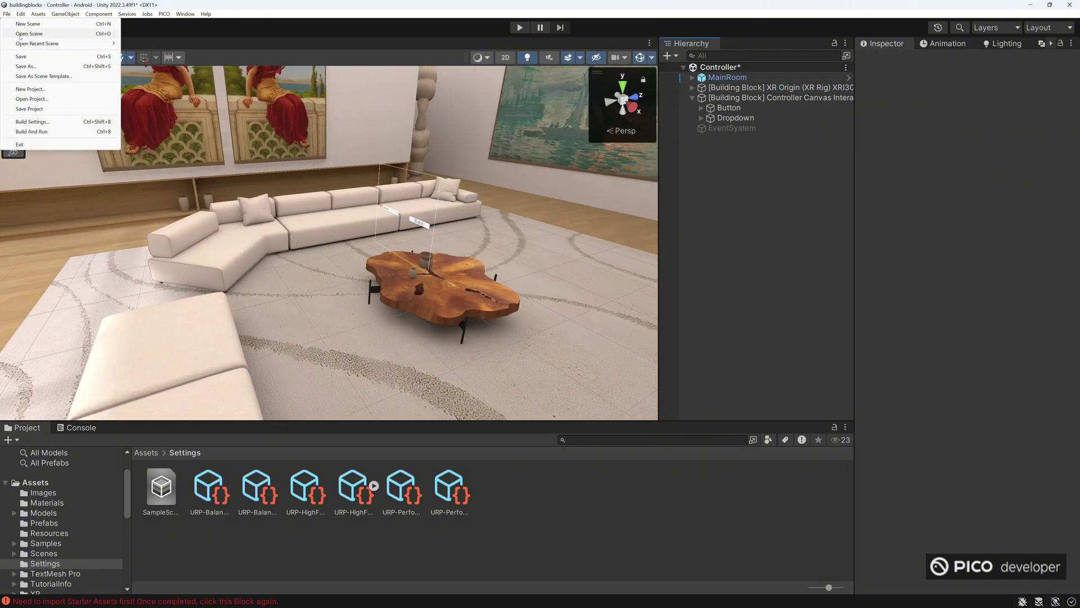
click(34, 56)
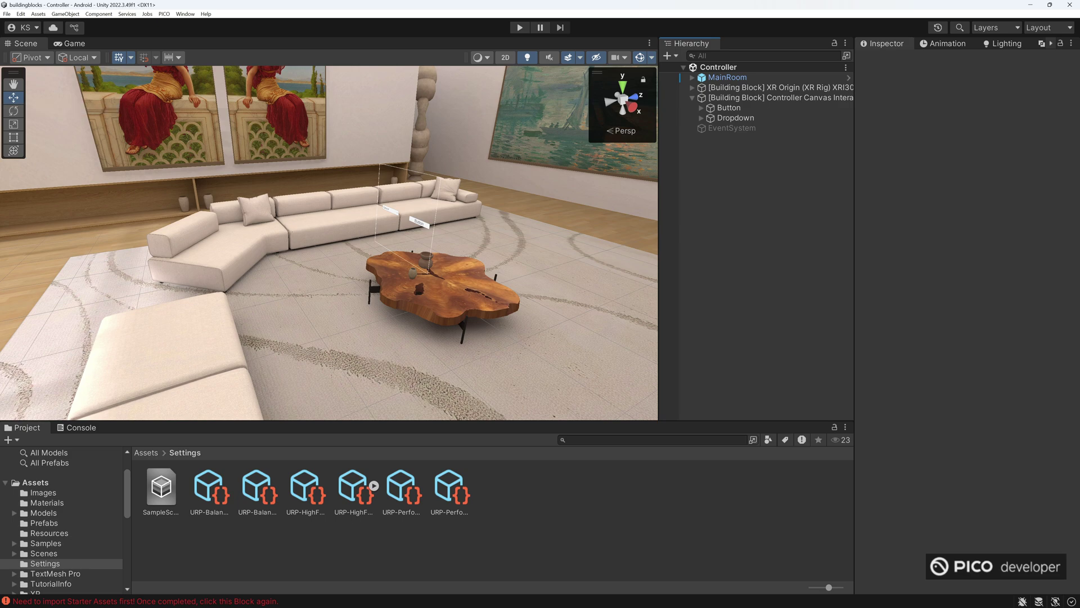
Add the scene to the build list and change the company name to picodevsupport.
click(560, 227)
click(243, 486)
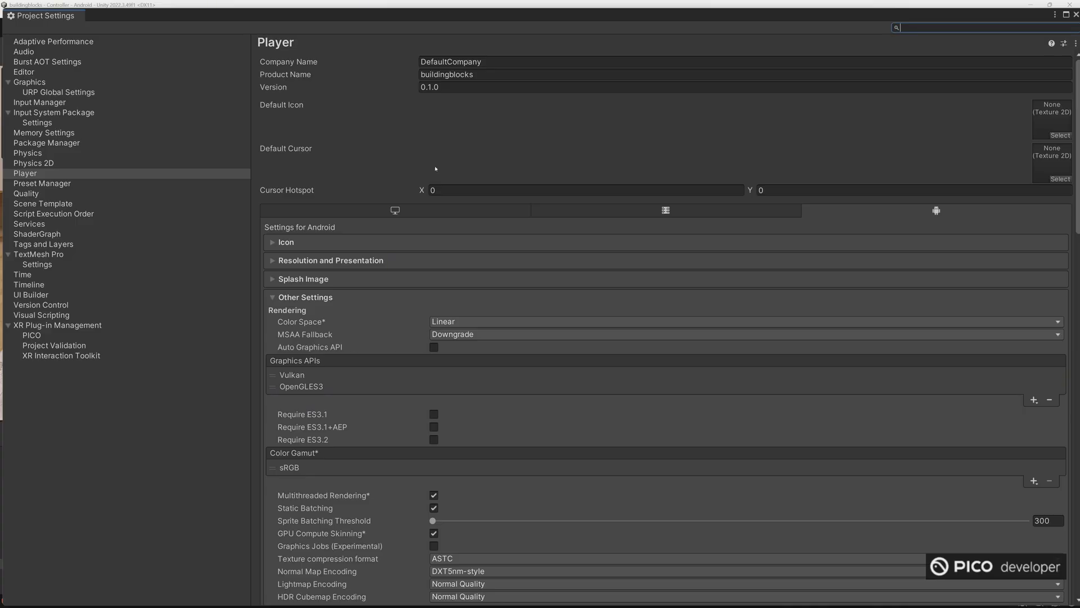
click(21, 175)
scroll(406, 326, down, 10)
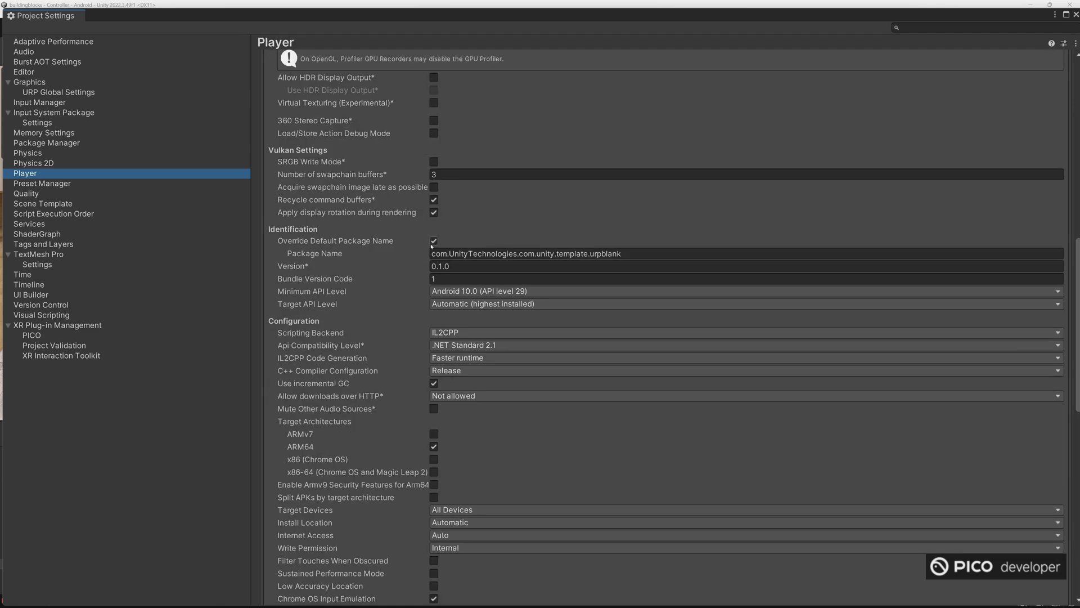
click(433, 242)
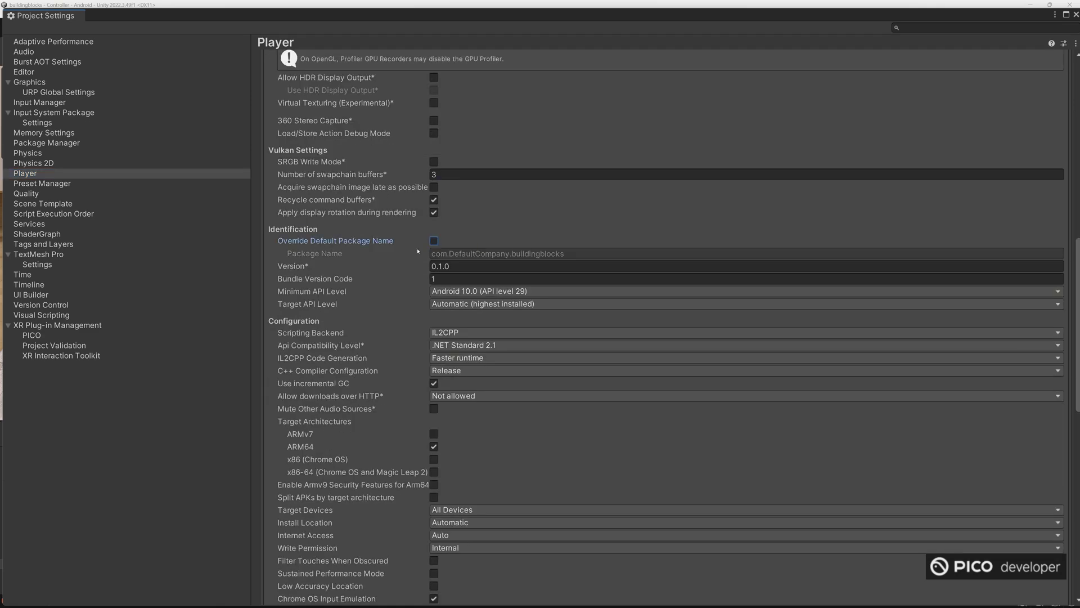
scroll(506, 225, up, 15)
click(362, 61)
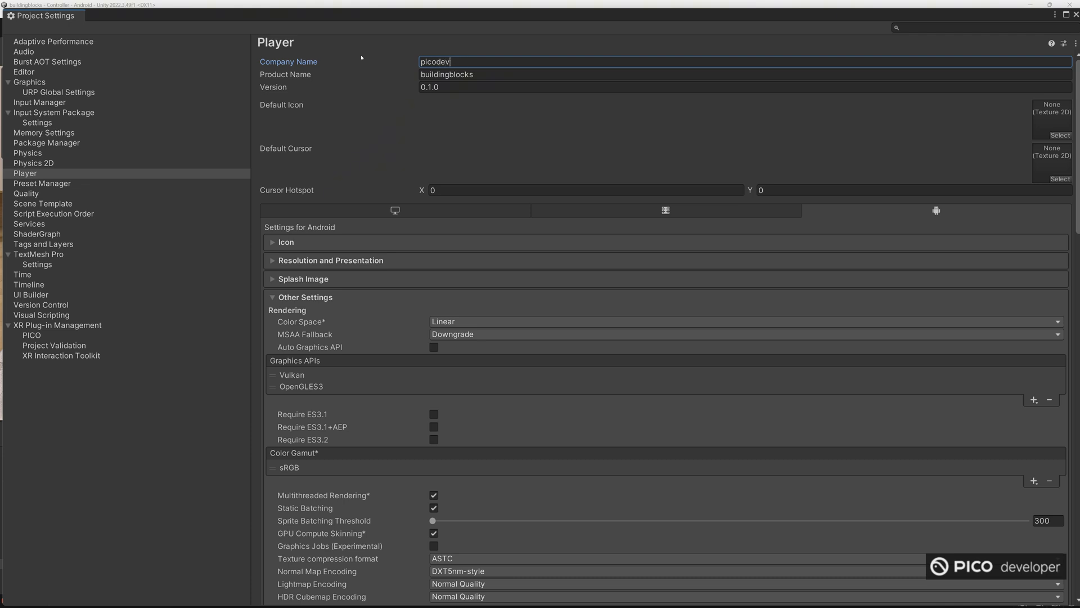
Set Active Input Handling to Input System Package (New) and accept the editor restart.
scroll(536, 322, down, 12)
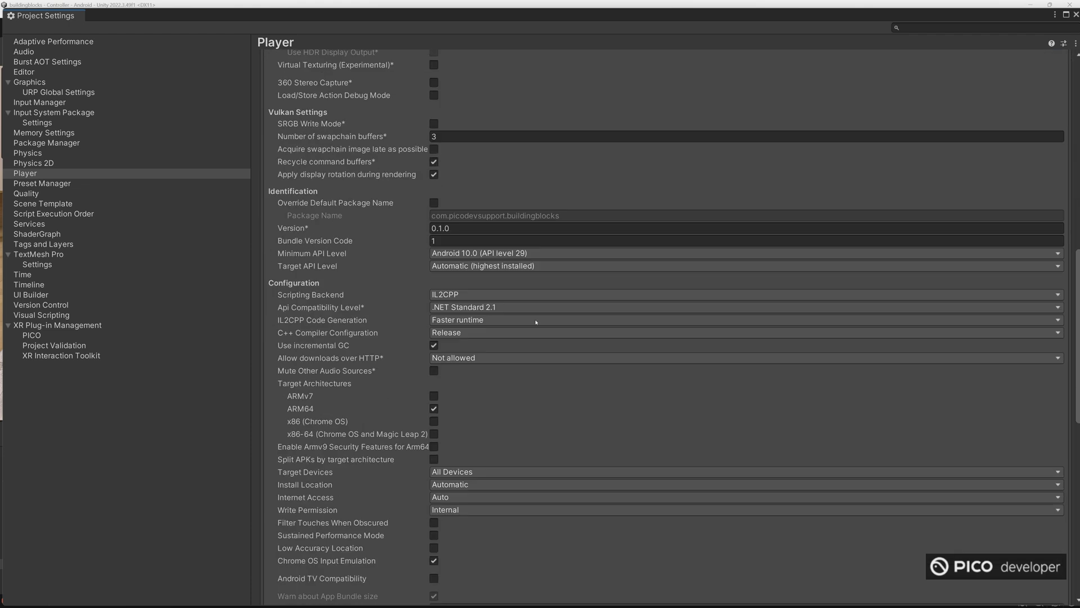
scroll(449, 298, down, 3)
scroll(470, 338, down, 9)
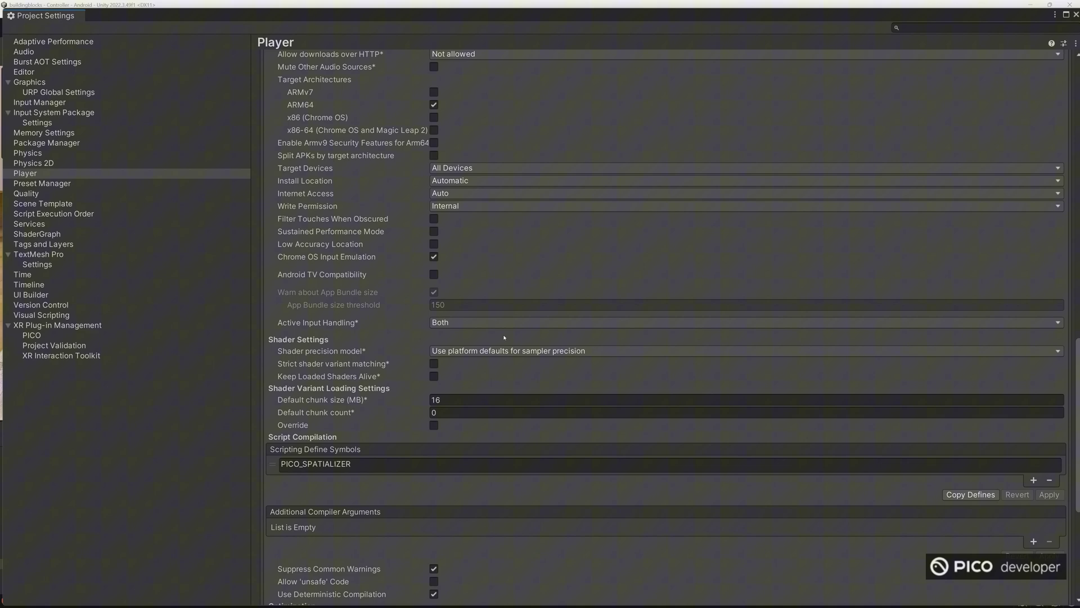
click(445, 323)
click(467, 341)
click(559, 320)
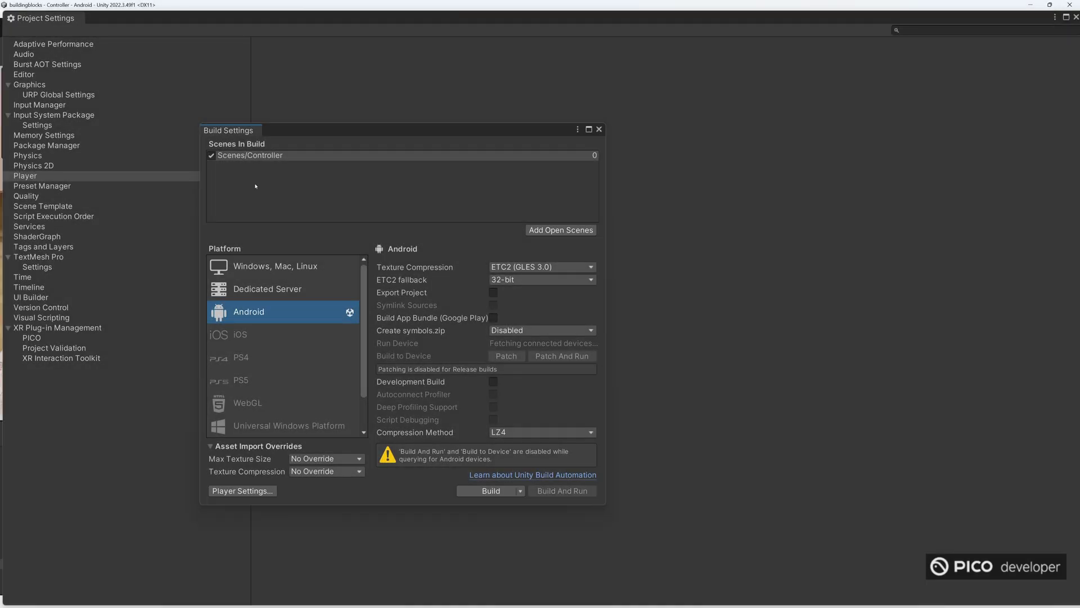
Set the PICO Stereo Rendering Mode to Multiview.
click(40, 348)
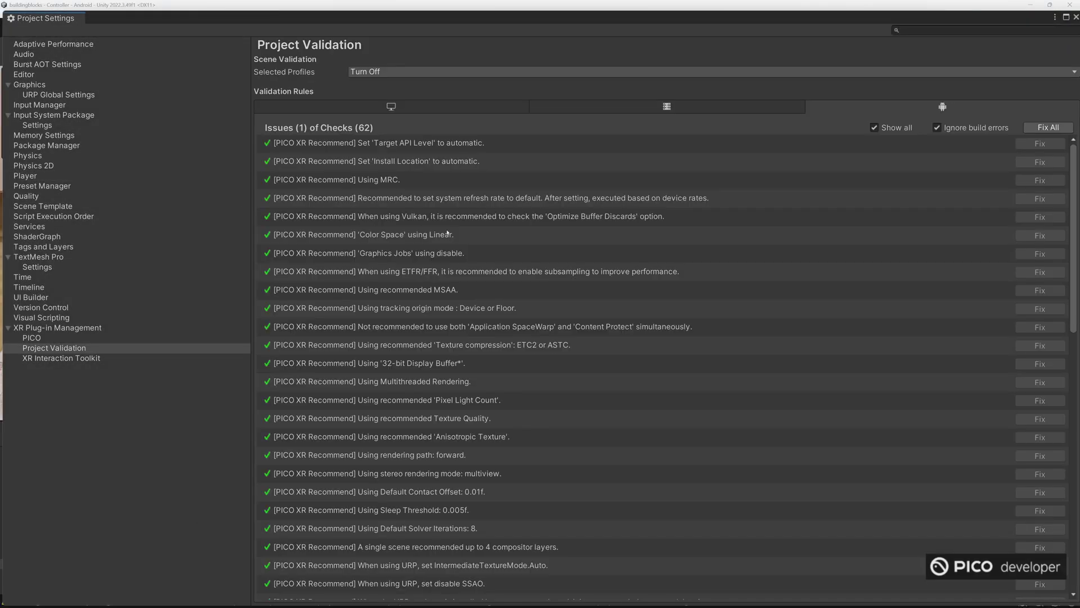
click(42, 340)
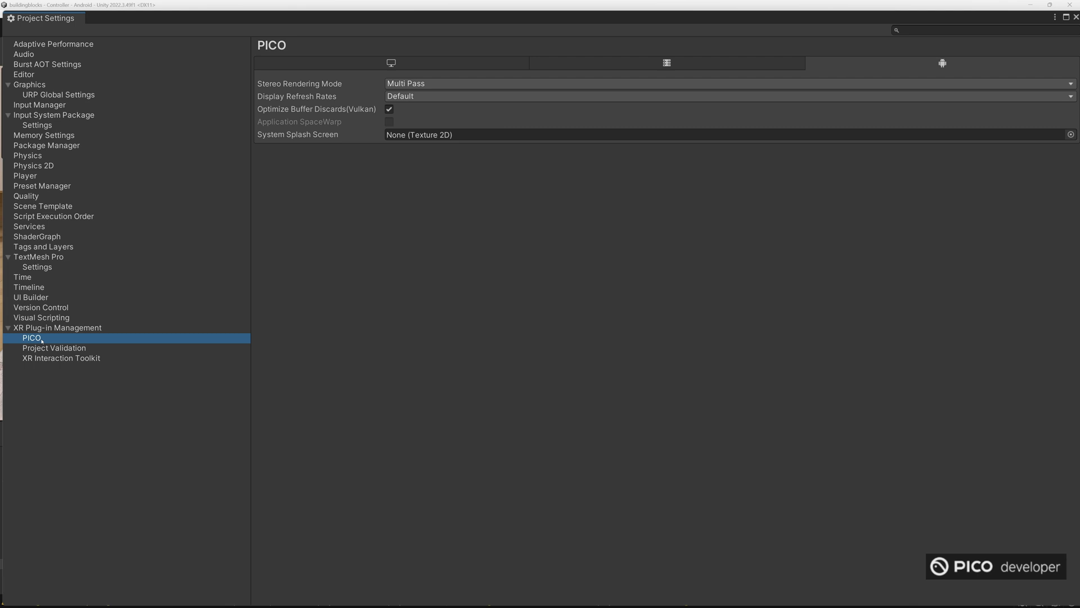
click(417, 85)
click(414, 85)
click(412, 84)
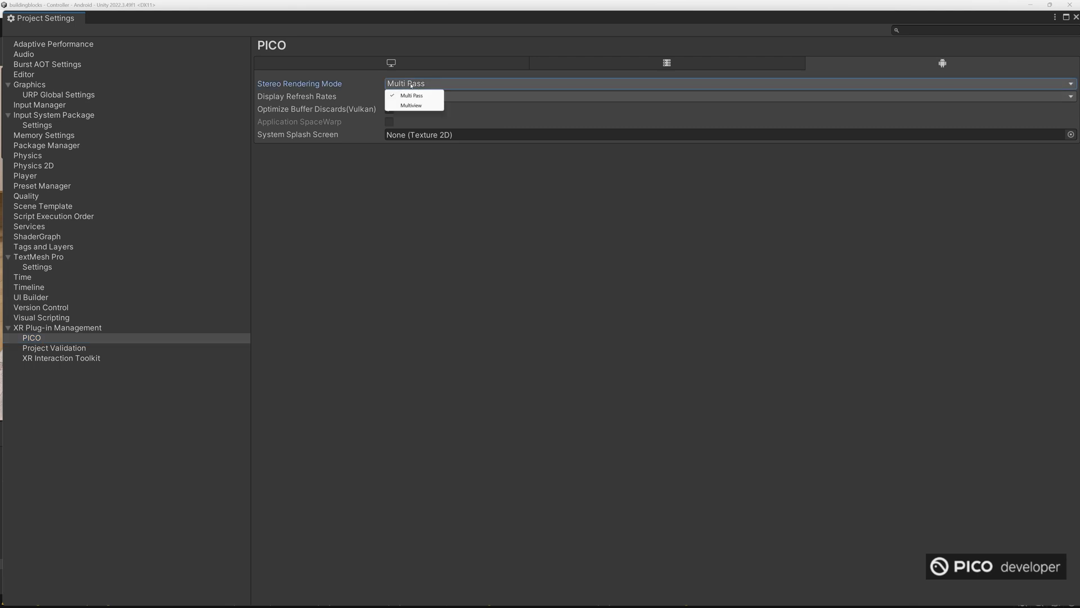
Recheck Project Validation, now down to 2 issues, and close Project Settings.
click(55, 347)
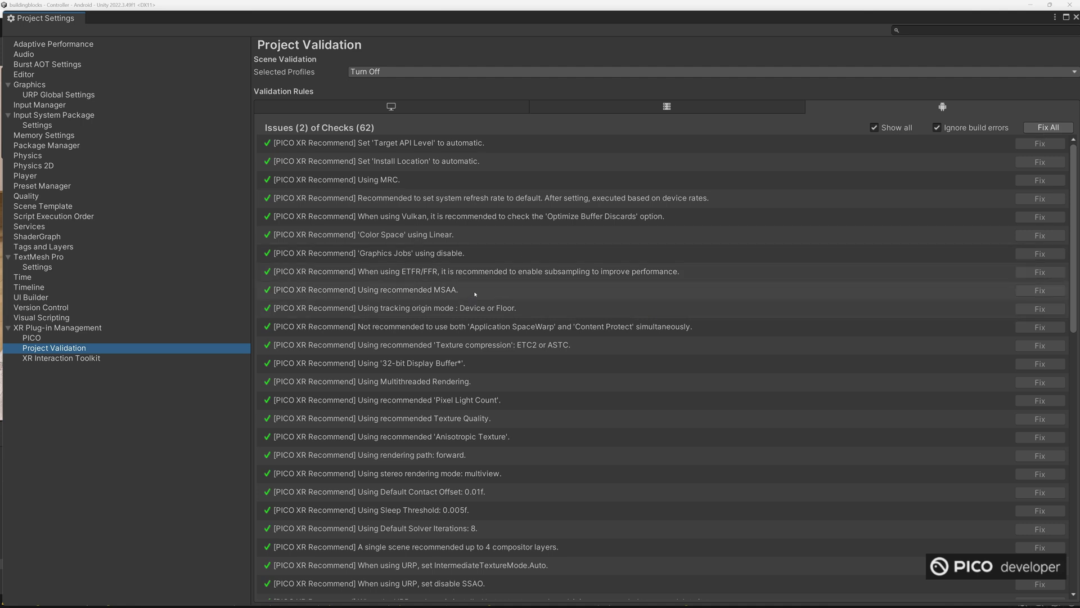
scroll(476, 293, down, 3)
click(62, 340)
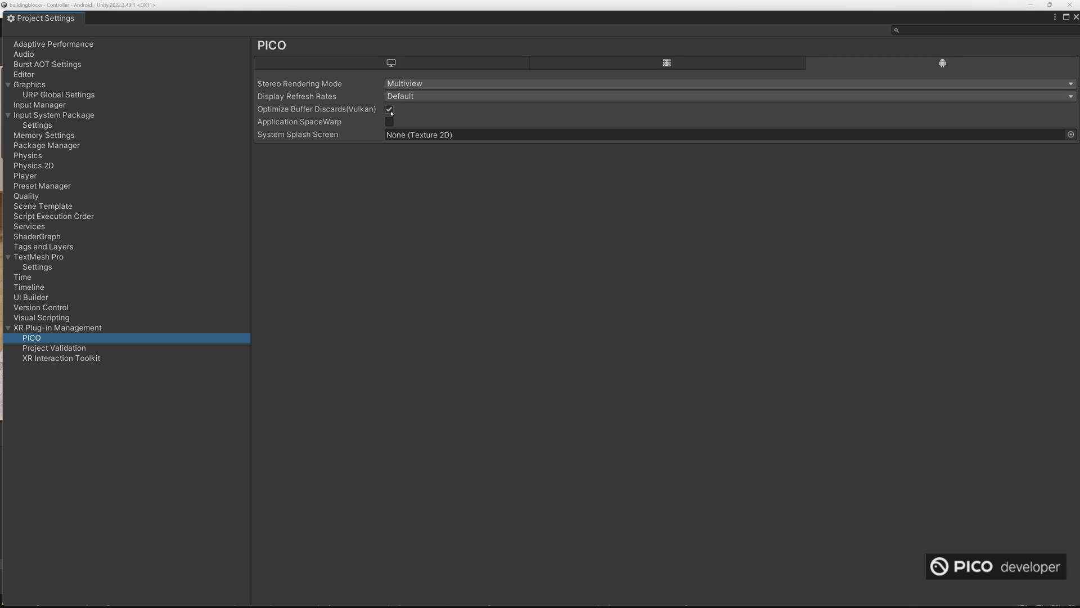
click(56, 328)
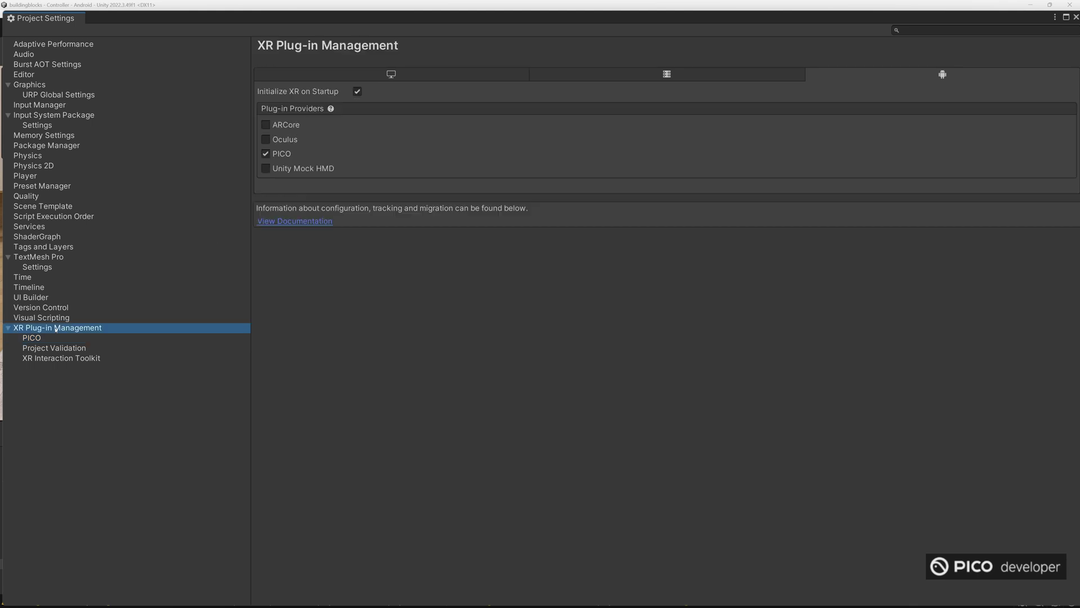
click(1075, 17)
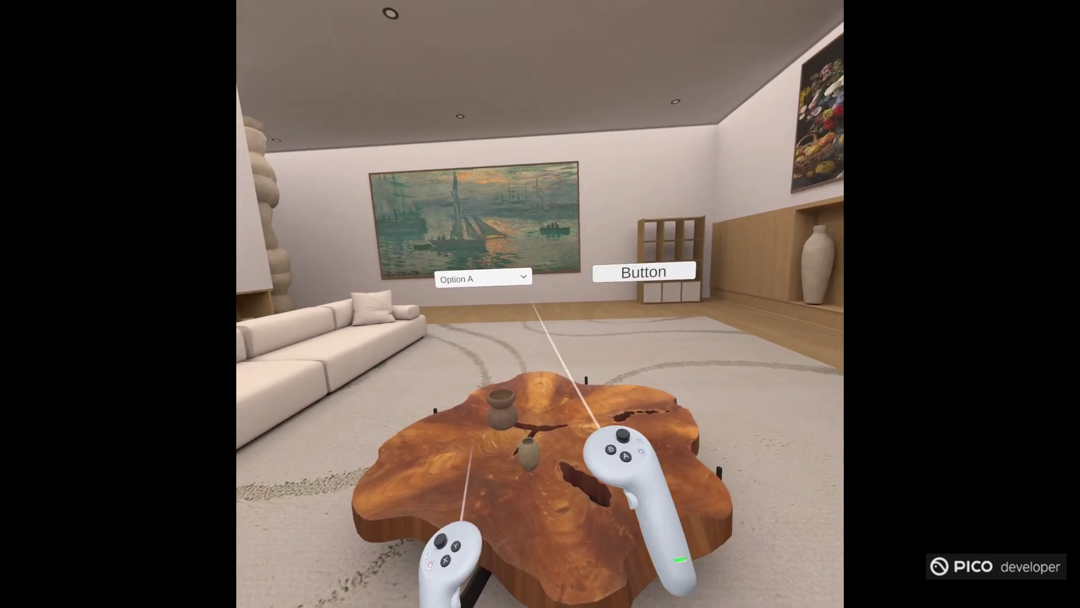
Open the floating dropdown with the controller ray and choose Option B.
click(461, 262)
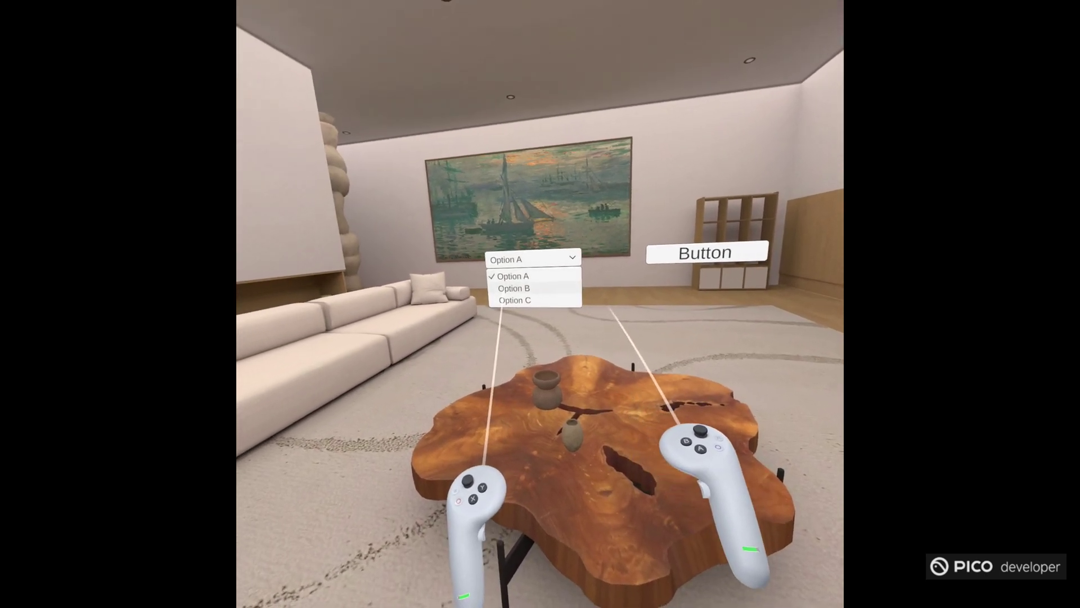
click(487, 302)
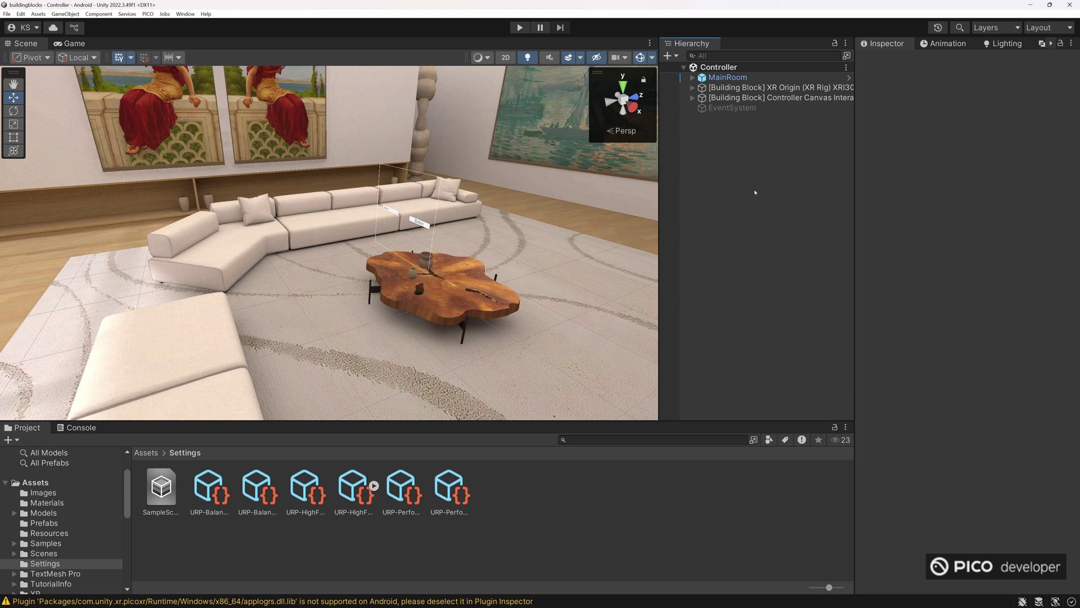
Save a copy of the scene named Seethrough into the Scenes folder.
click(6, 14)
click(33, 66)
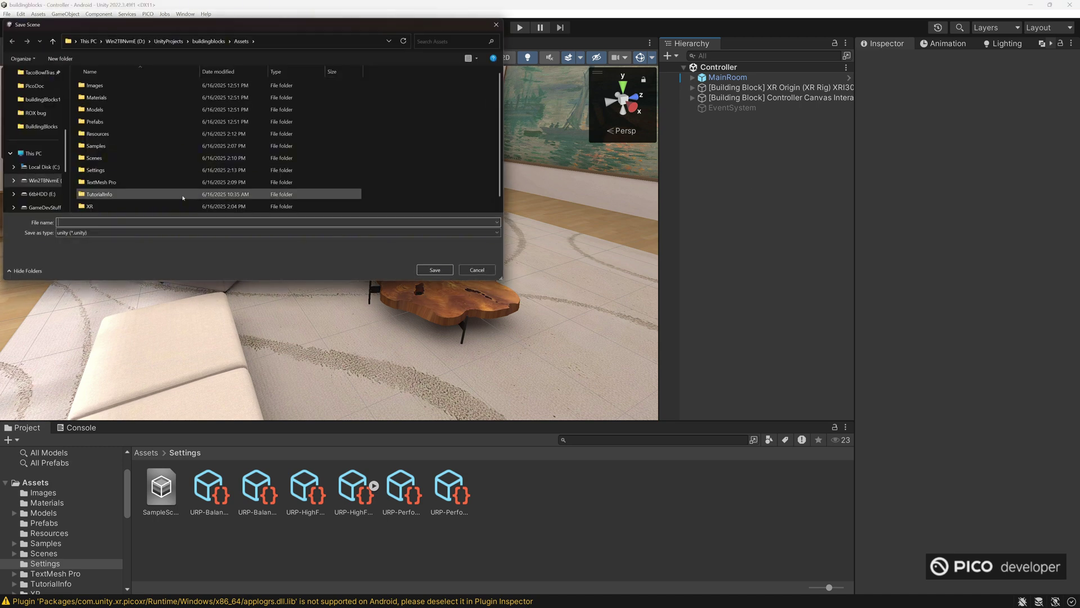
double_click(94, 158)
click(82, 236)
text(Seethrough)
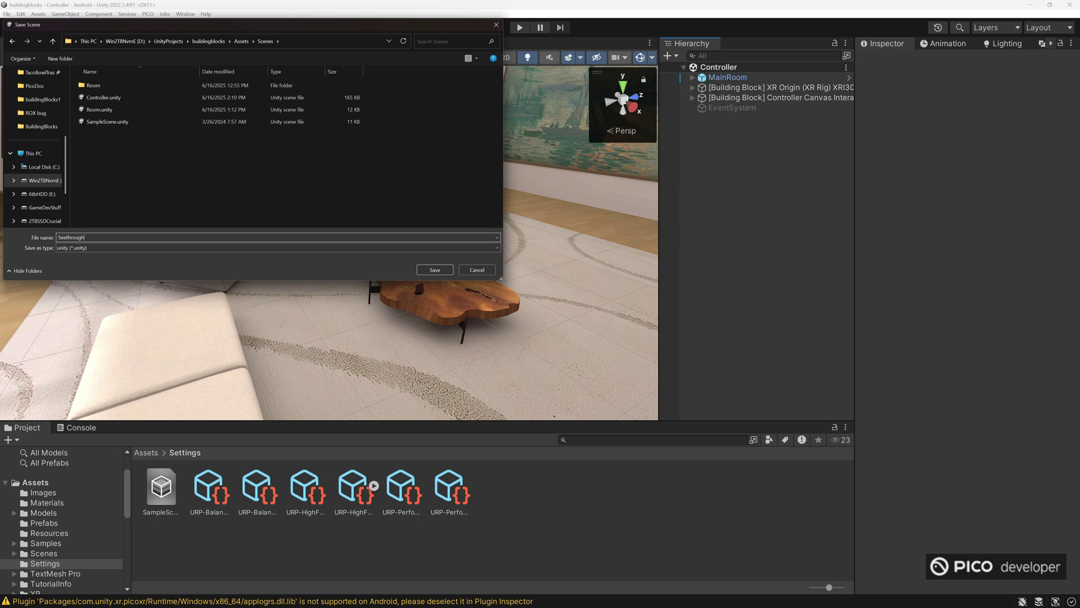
click(442, 274)
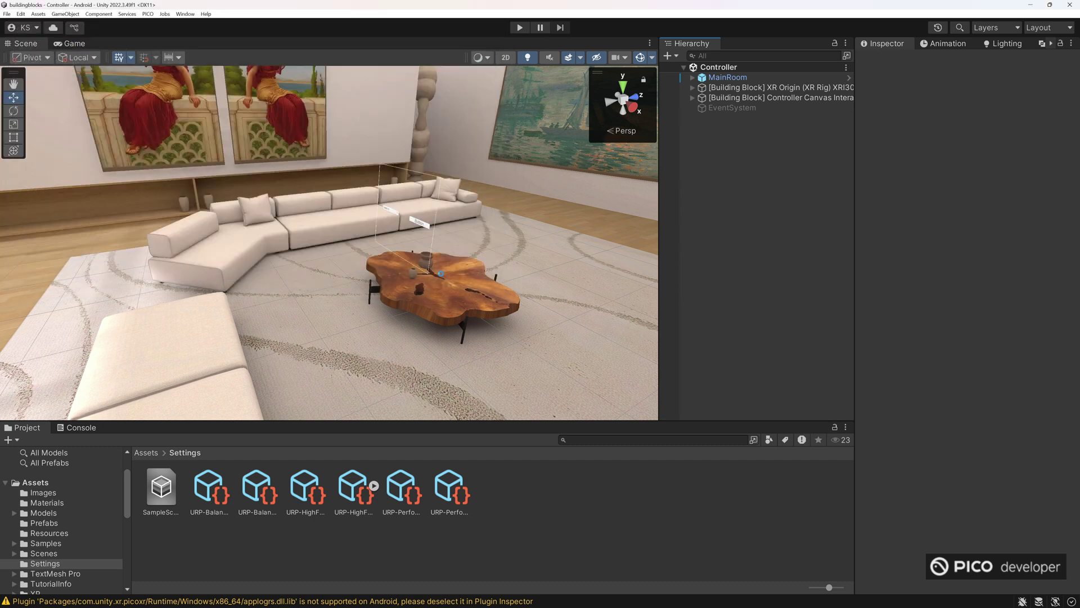
Delete the old XR rig, controller canvas and EventSystem, and show the XR Building Blocks overlay.
click(734, 89)
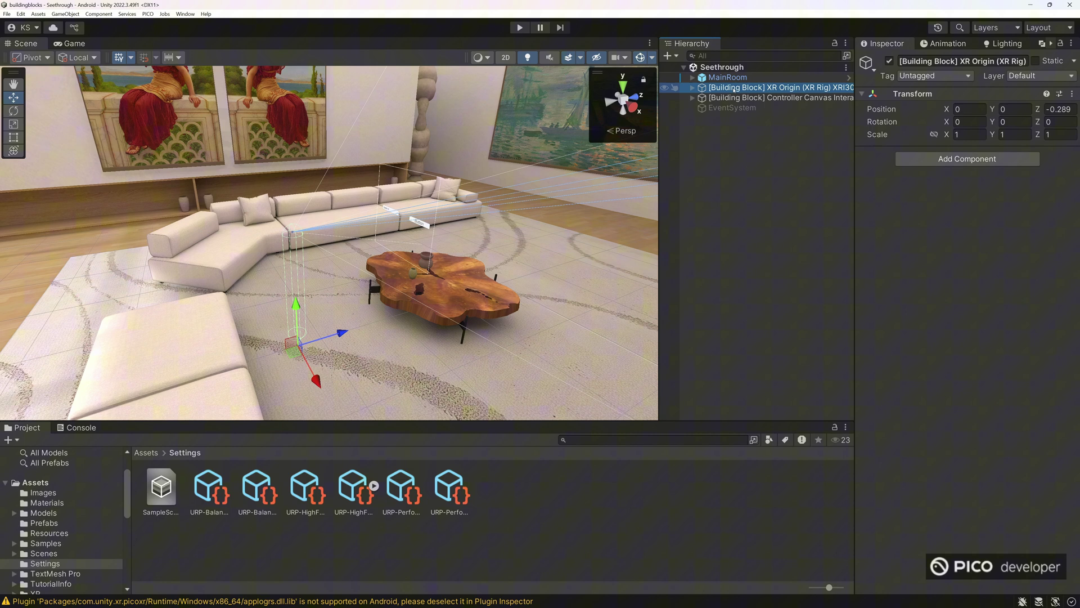
key(Delete)
click(650, 43)
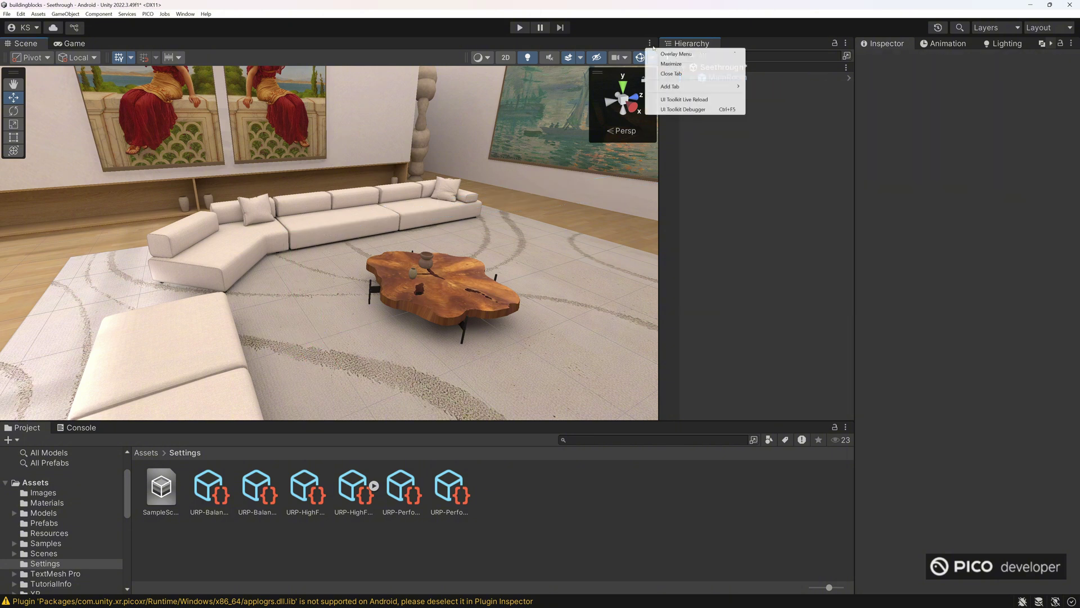
click(688, 92)
click(284, 210)
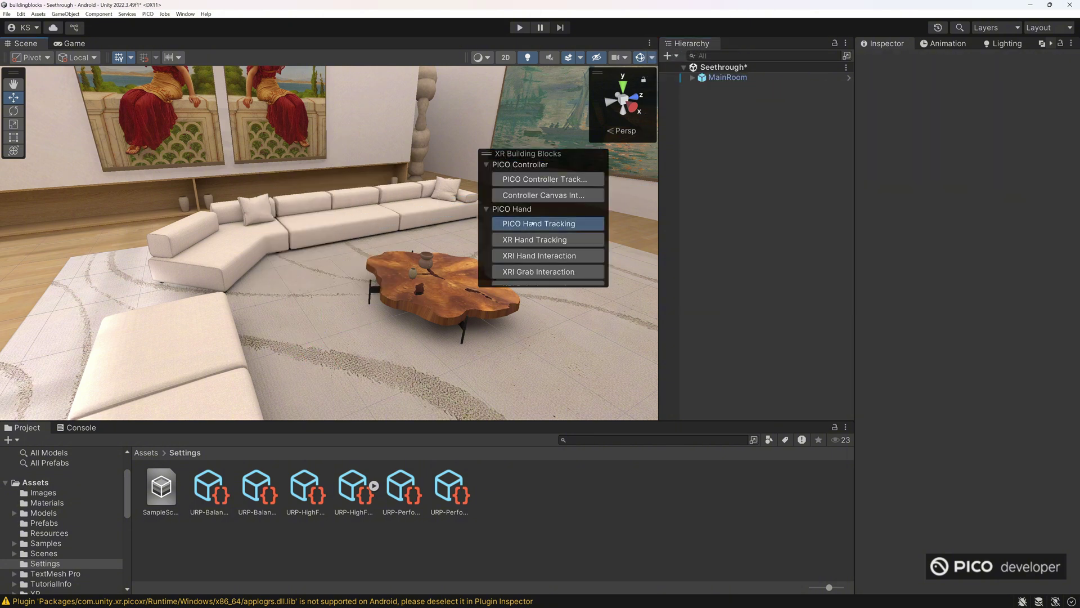
Add the PICO Video Seethrough building block, then hide the overlay again.
scroll(524, 219, down, 8)
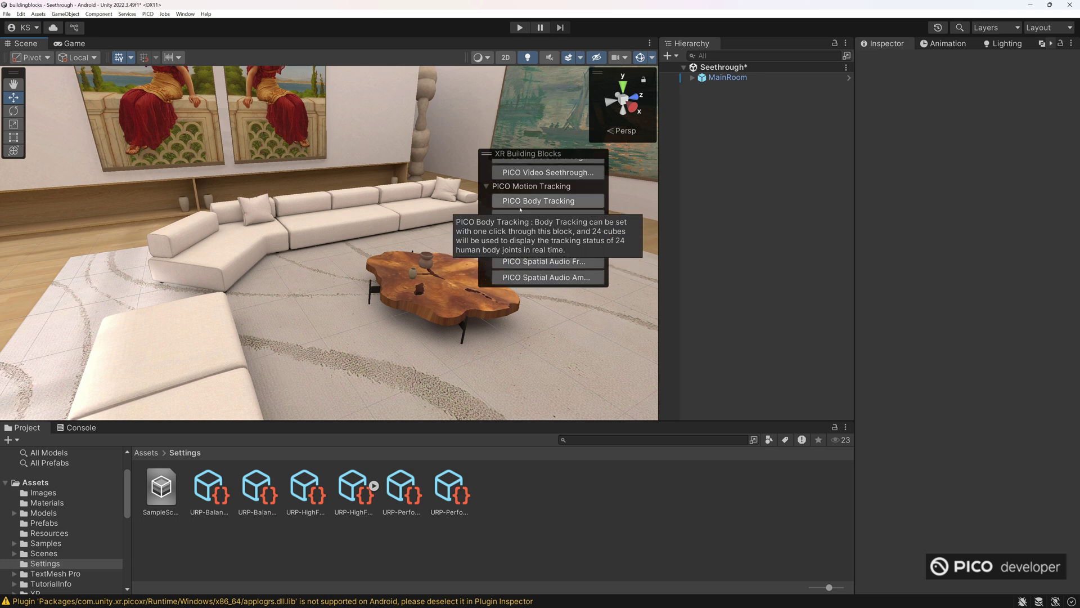
scroll(591, 220, up, 3)
click(556, 225)
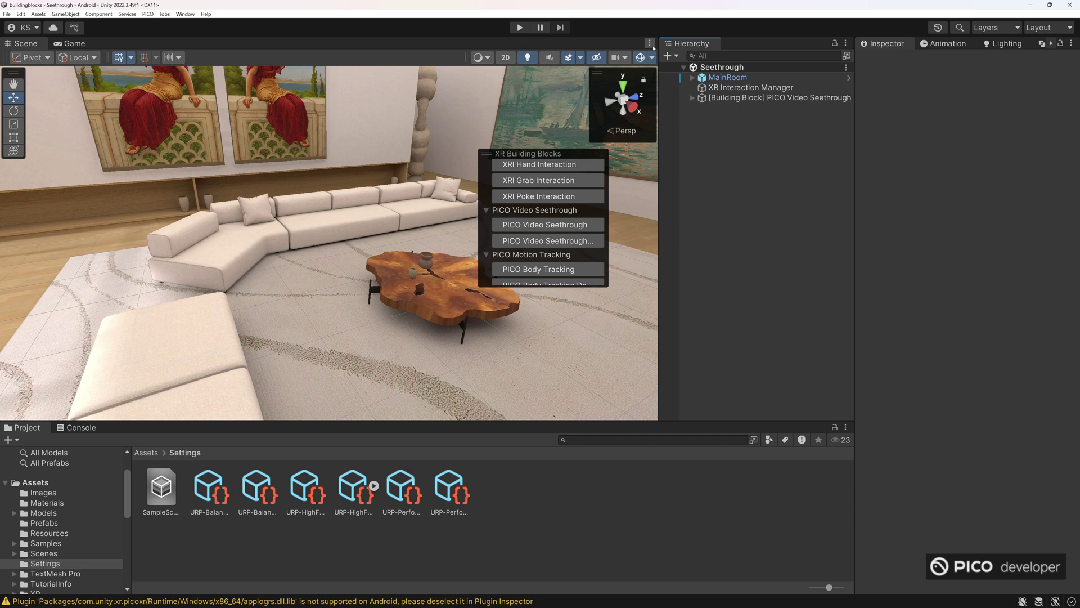
click(649, 44)
click(678, 88)
click(269, 209)
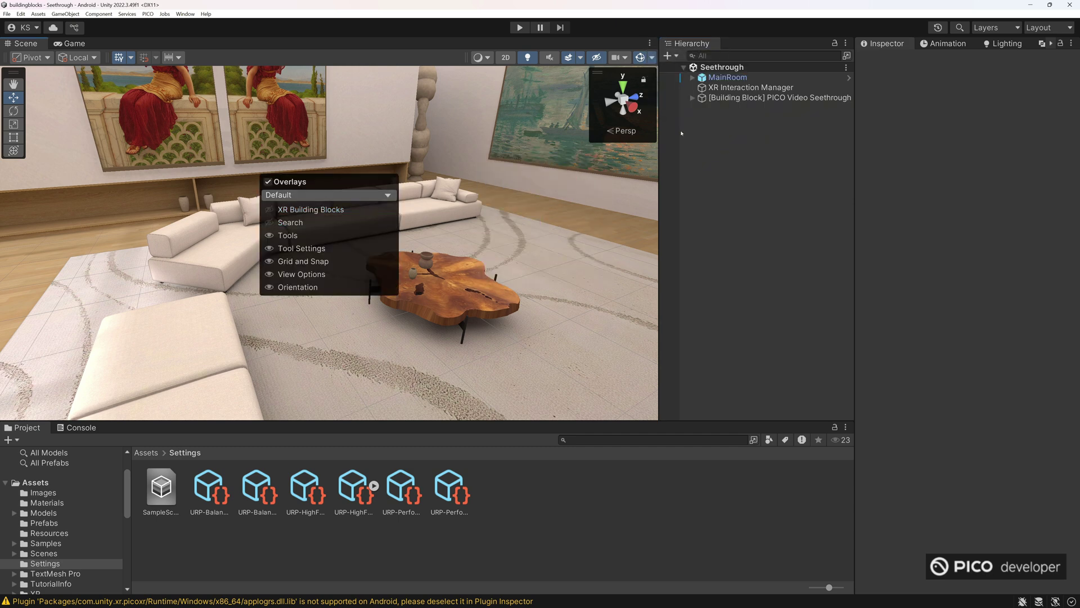
click(652, 57)
Widen the Hierarchy and Inspector, then select Main Camera under XR Origin > Camera Offset.
click(725, 98)
click(726, 98)
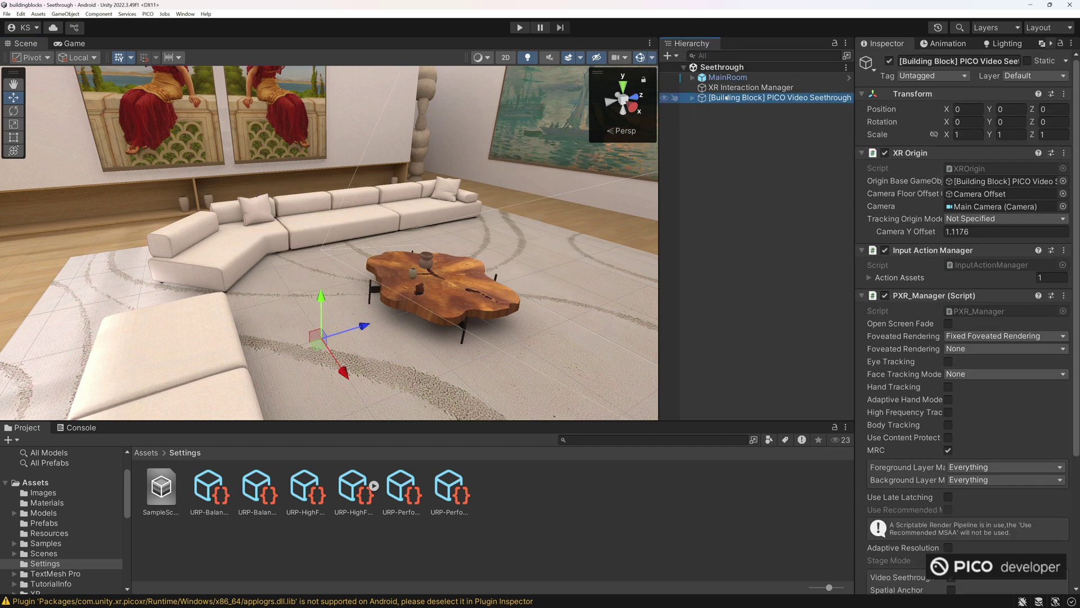
drag(658, 109, 550, 111)
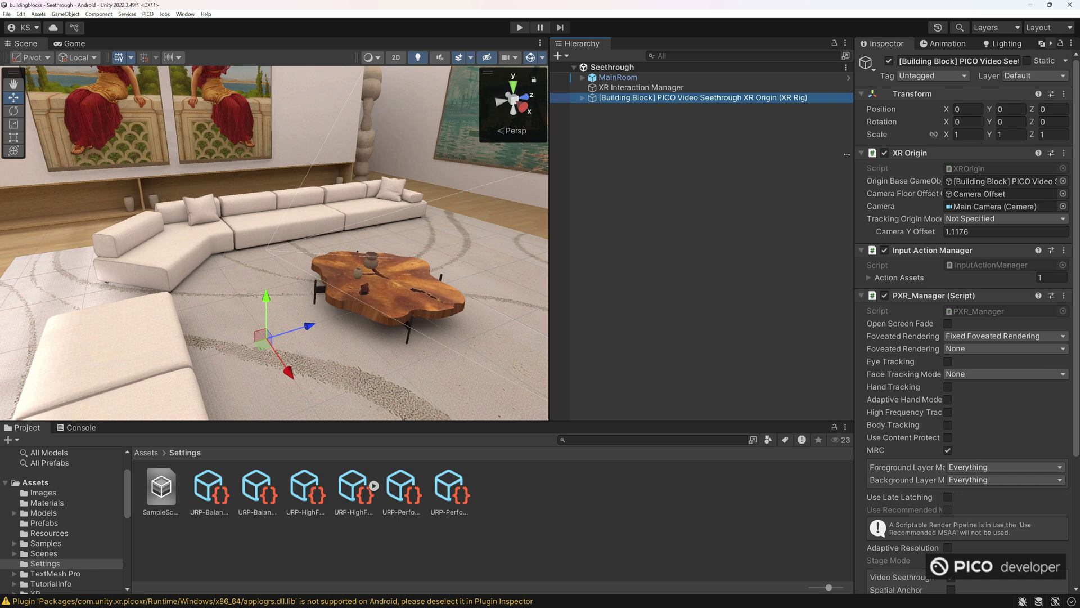
drag(855, 153, 824, 153)
scroll(900, 472, down, 5)
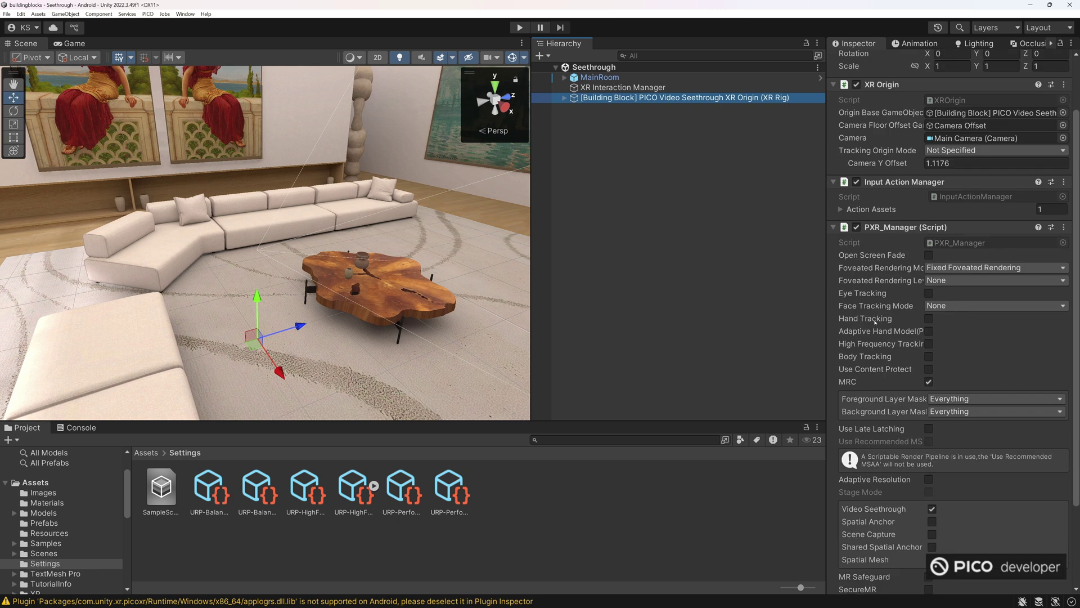
scroll(889, 442, down, 1)
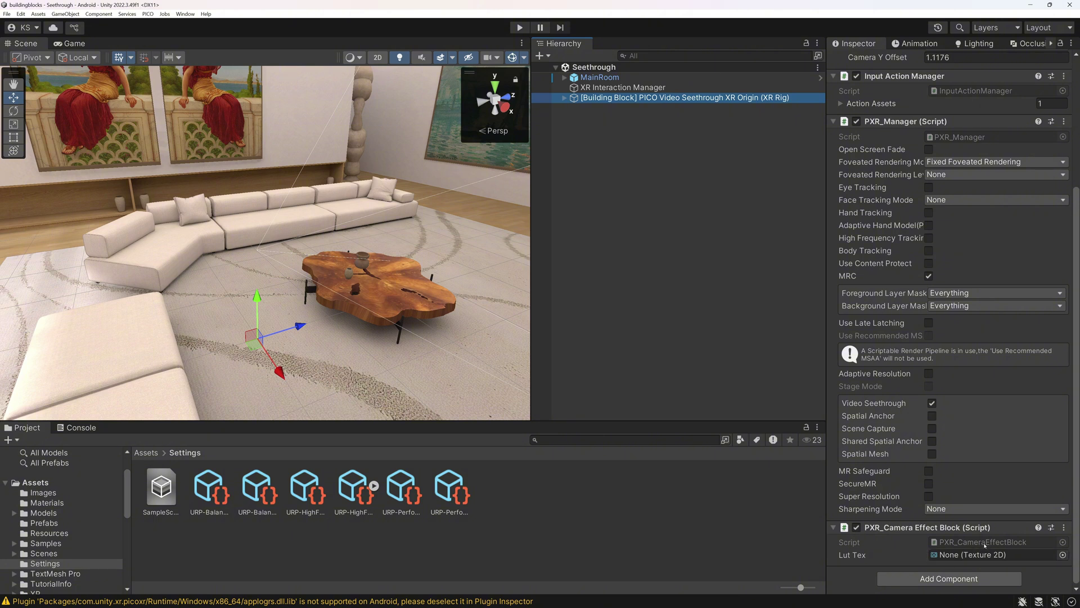
click(564, 97)
click(573, 108)
click(594, 117)
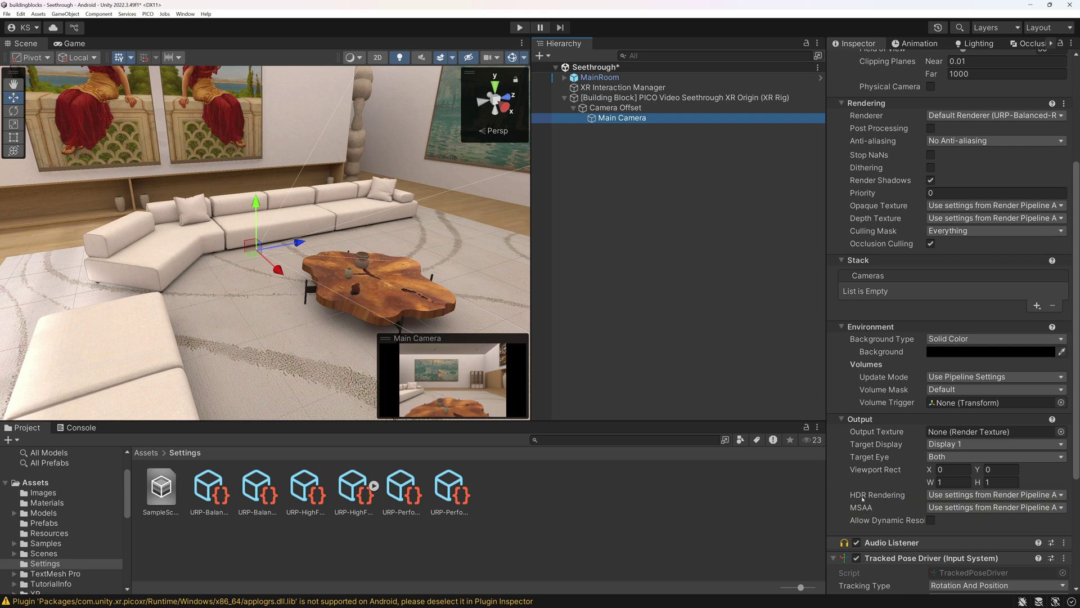
Set the Main Camera's HDR Rendering to Off and check the URP-Balanced asset's HDR setting.
mouse_move(876, 501)
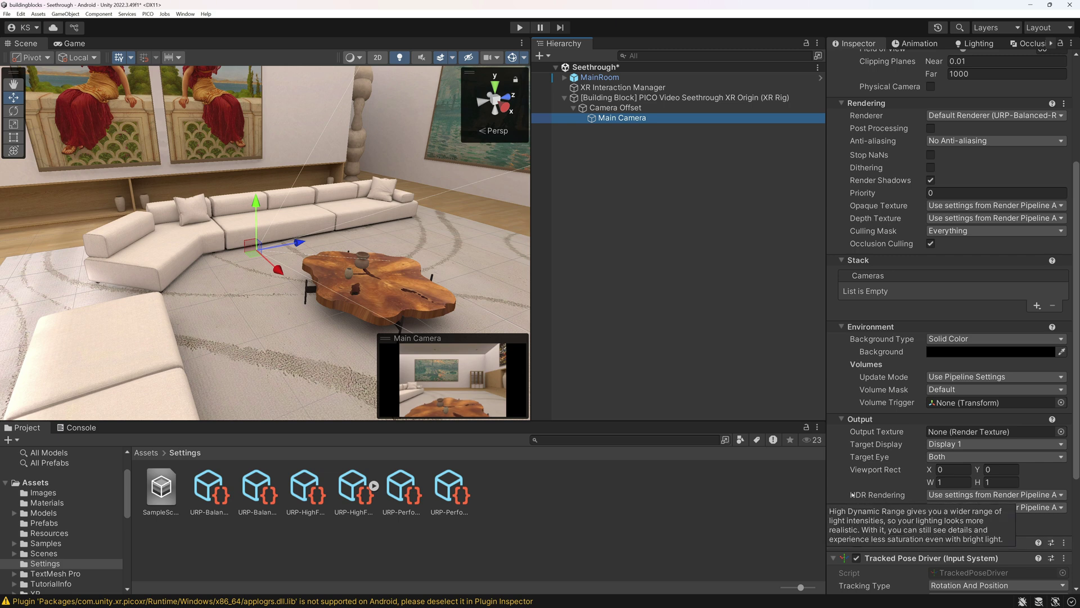
click(953, 494)
click(945, 505)
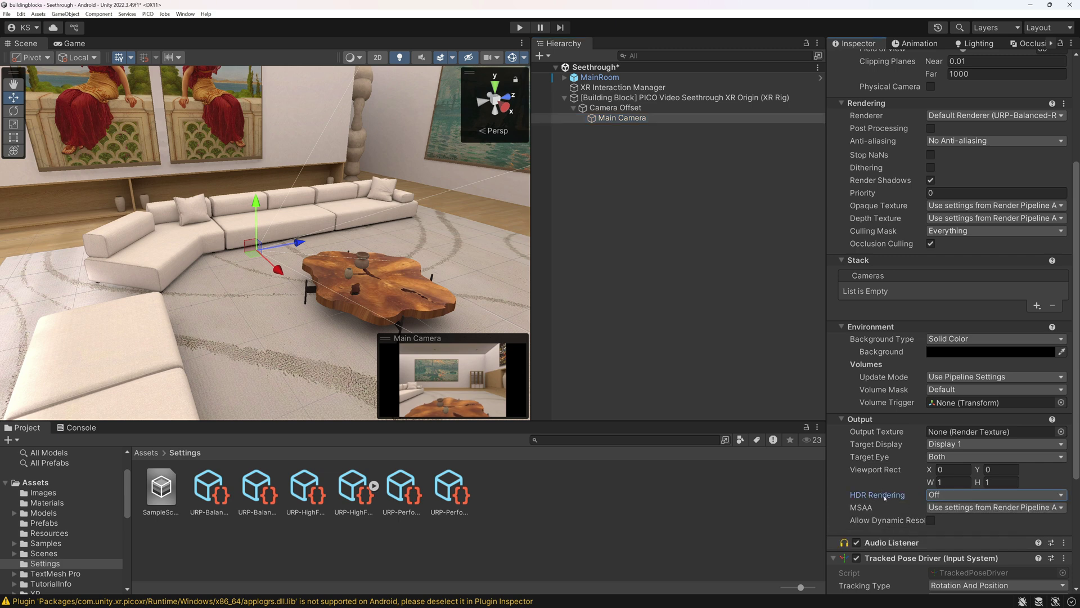
click(212, 494)
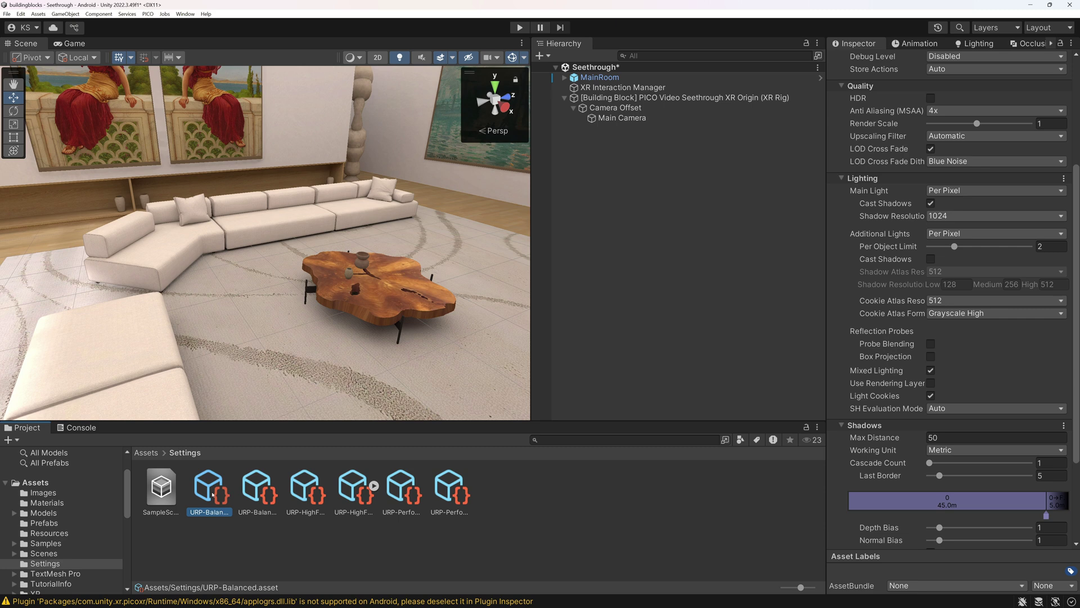
click(261, 493)
click(213, 490)
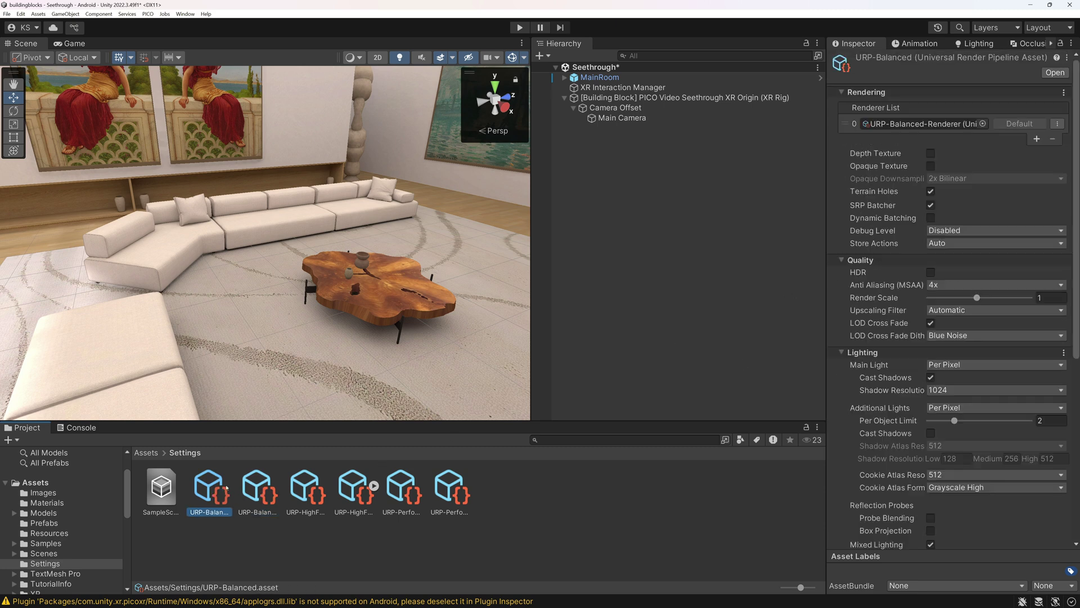
click(863, 273)
Return to the Main Camera, then select Camera Offset and the seethrough XR Origin.
click(622, 117)
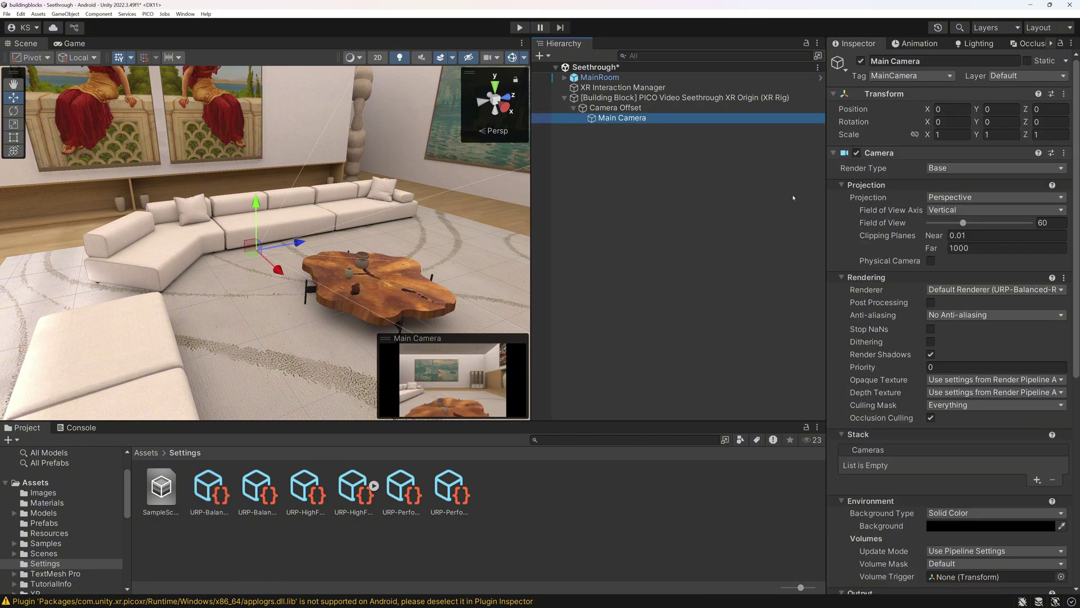
scroll(874, 341, down, 10)
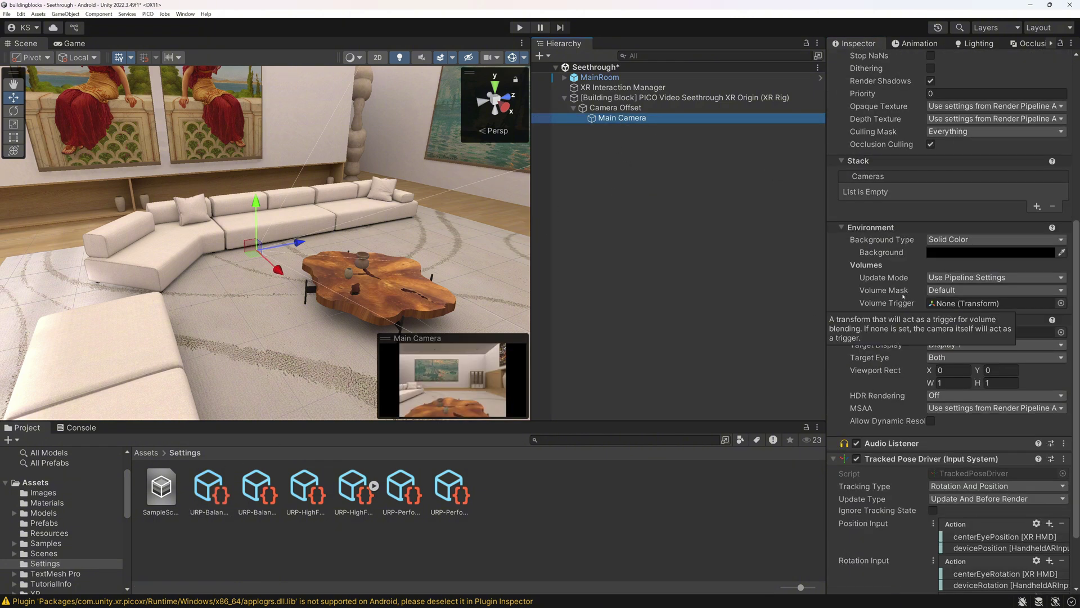
click(616, 107)
click(619, 97)
scroll(906, 454, down, 3)
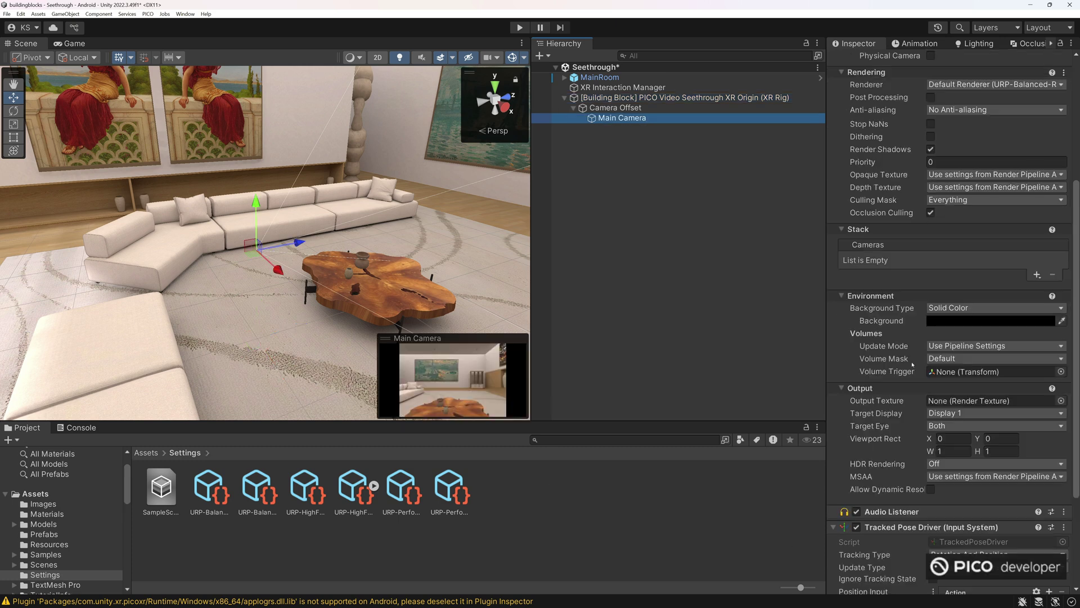
Add PICO Building Blocks > PICO Video Seethrough Effect and select its XRI300 XR Origin.
scroll(912, 365, down, 3)
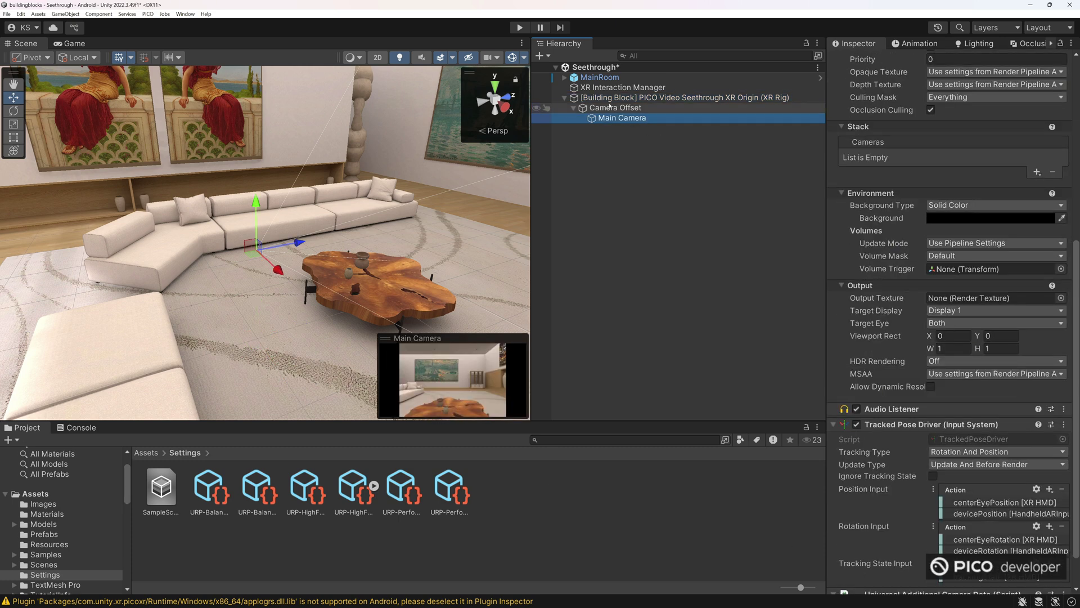
click(577, 166)
right_click(577, 167)
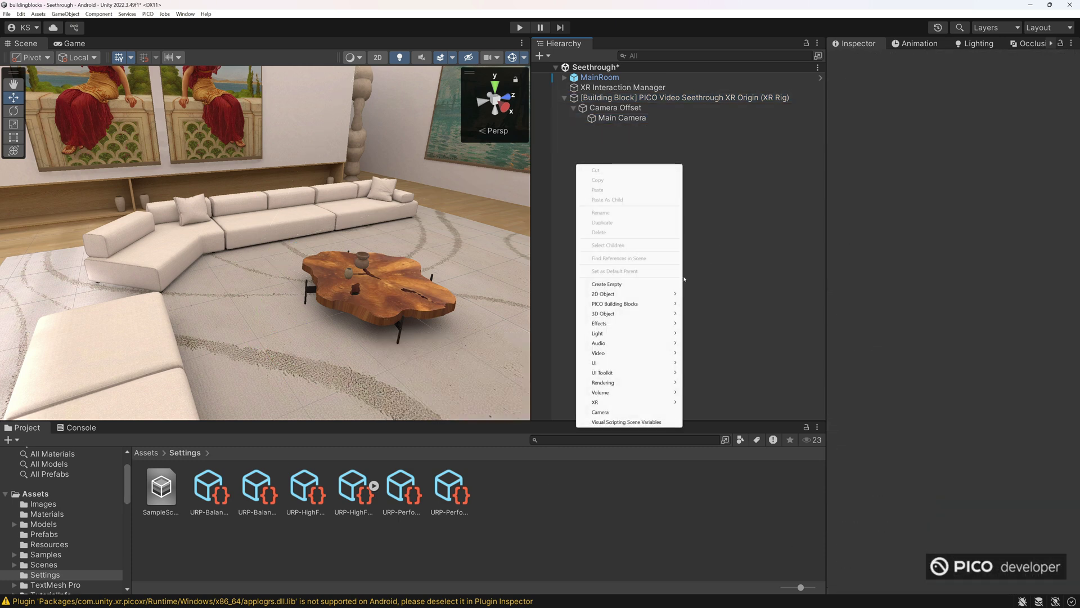
mouse_move(658, 303)
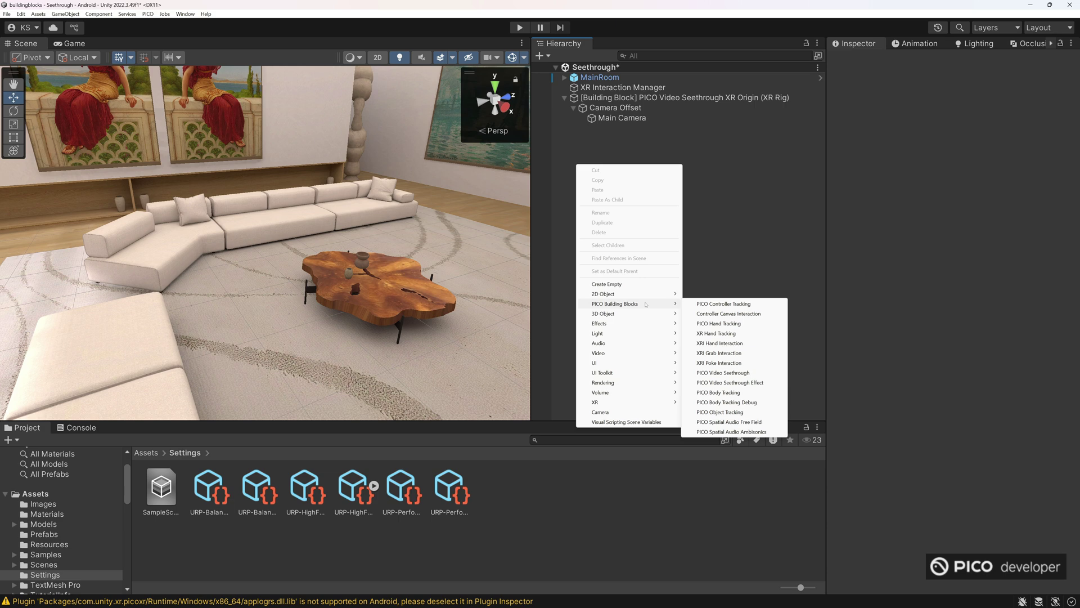
click(727, 382)
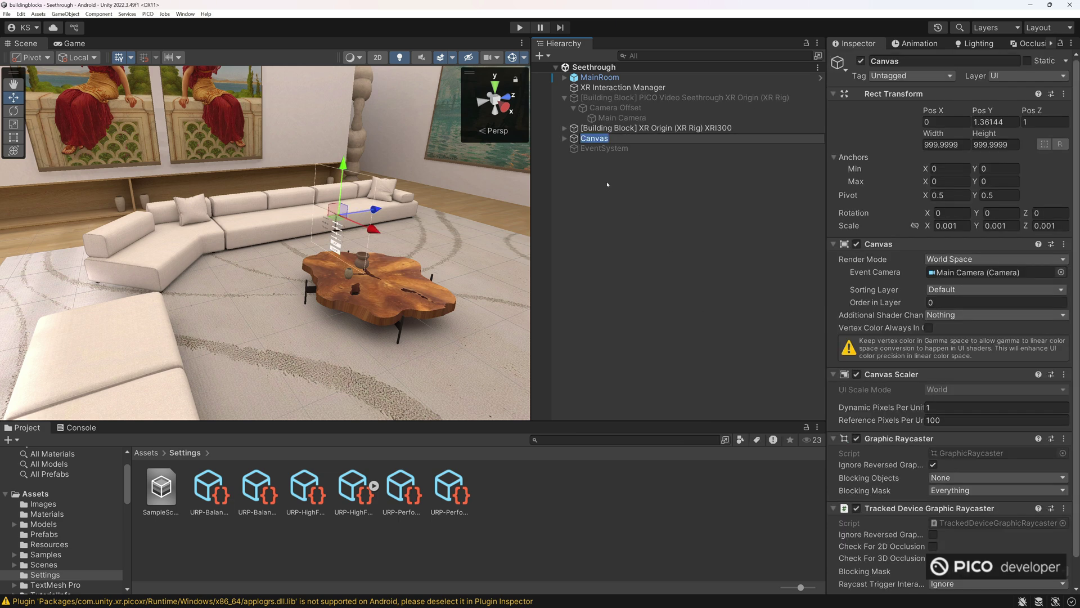
click(608, 97)
click(607, 128)
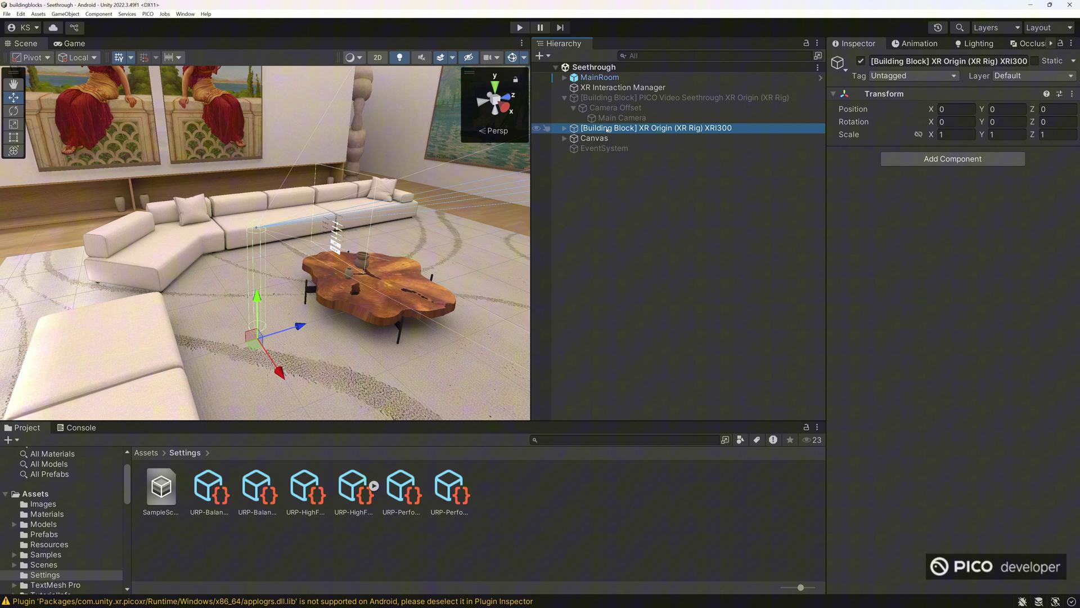
Frame the new Canvas and deactivate MainRoom to hide the living room.
scroll(424, 182, down, 3)
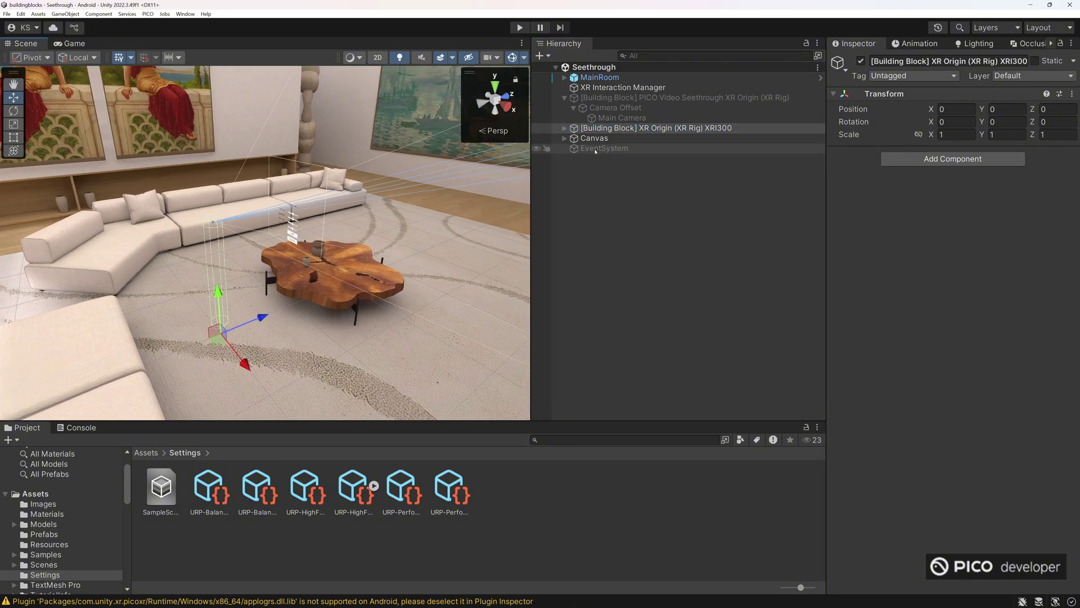
click(595, 138)
scroll(872, 360, down, 2)
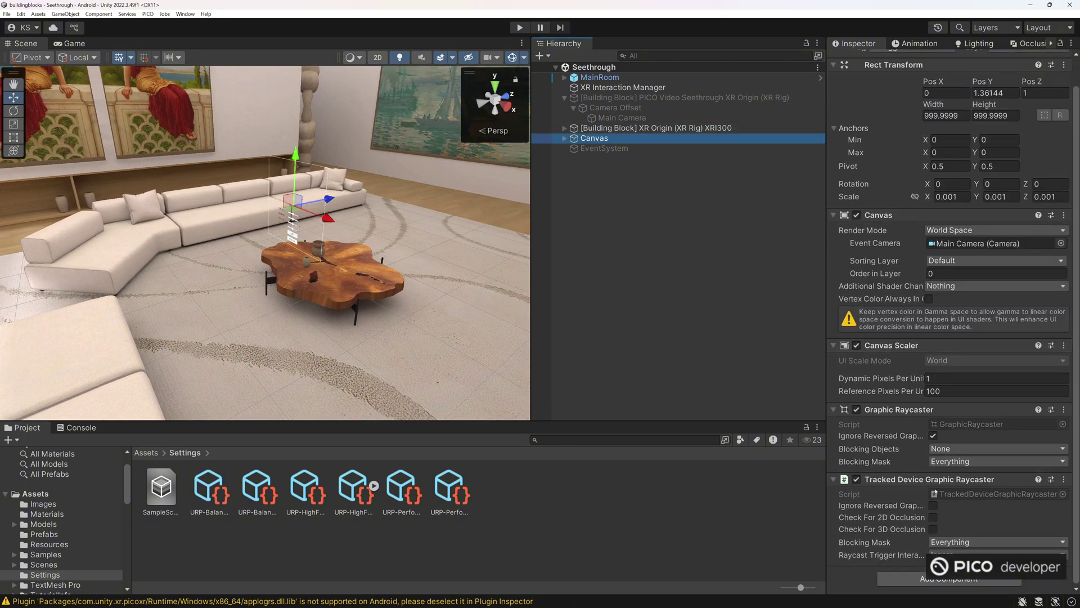
key(f)
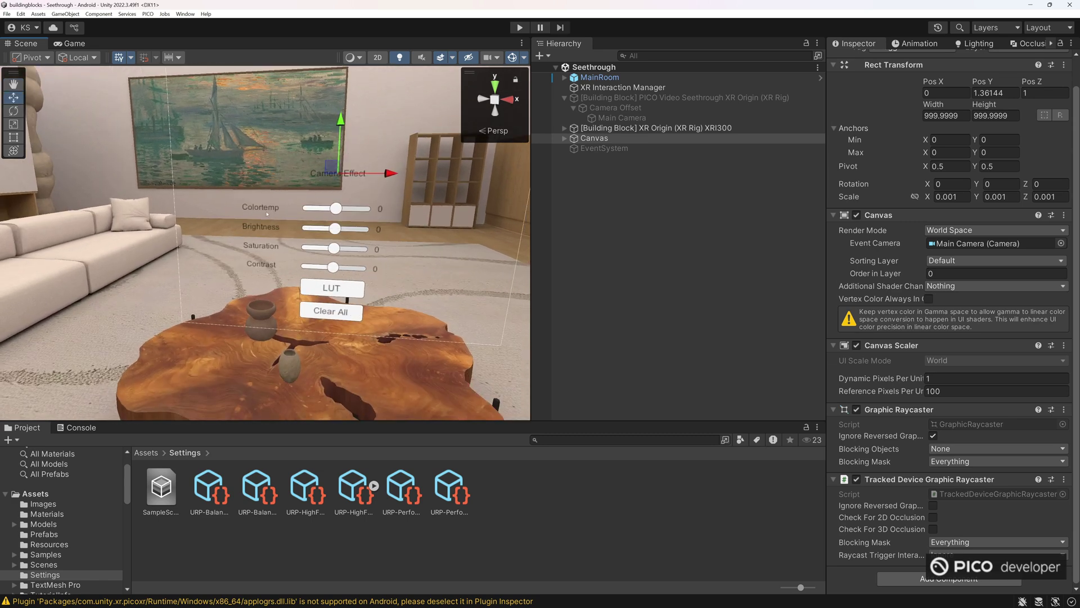
scroll(257, 299, down, 3)
click(600, 77)
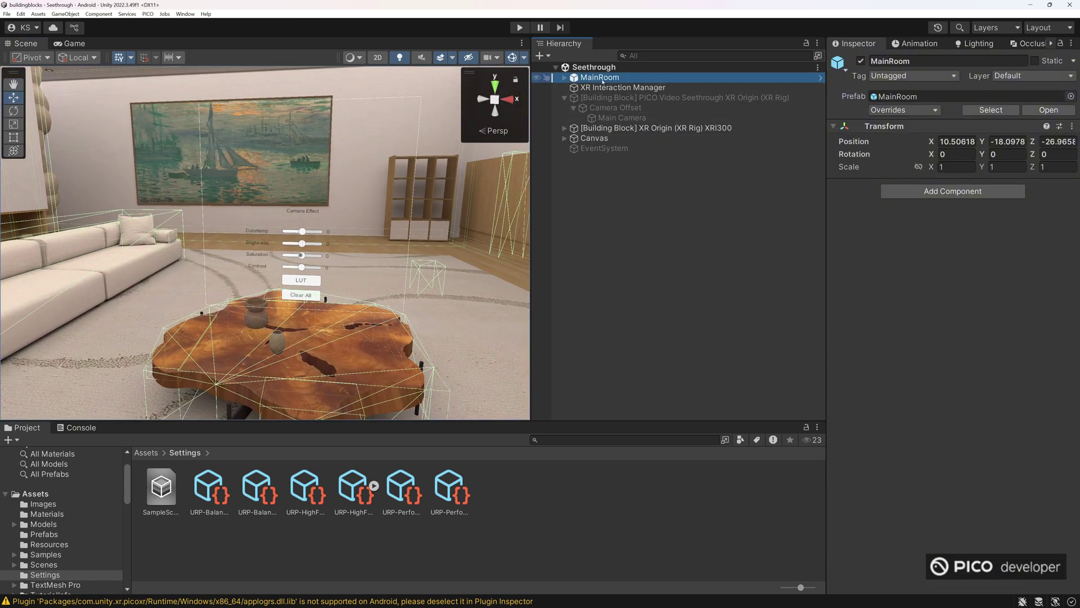
key(alt+shift+a)
Deactivate Locomotion under the XRI300 XR Origin, then expand the Canvas.
click(578, 138)
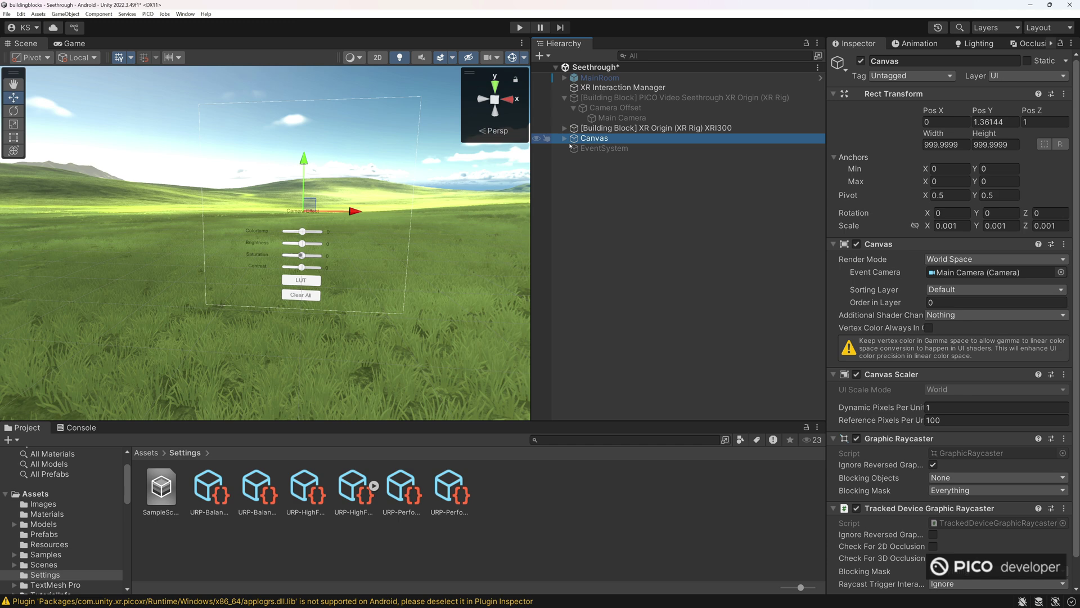
click(565, 138)
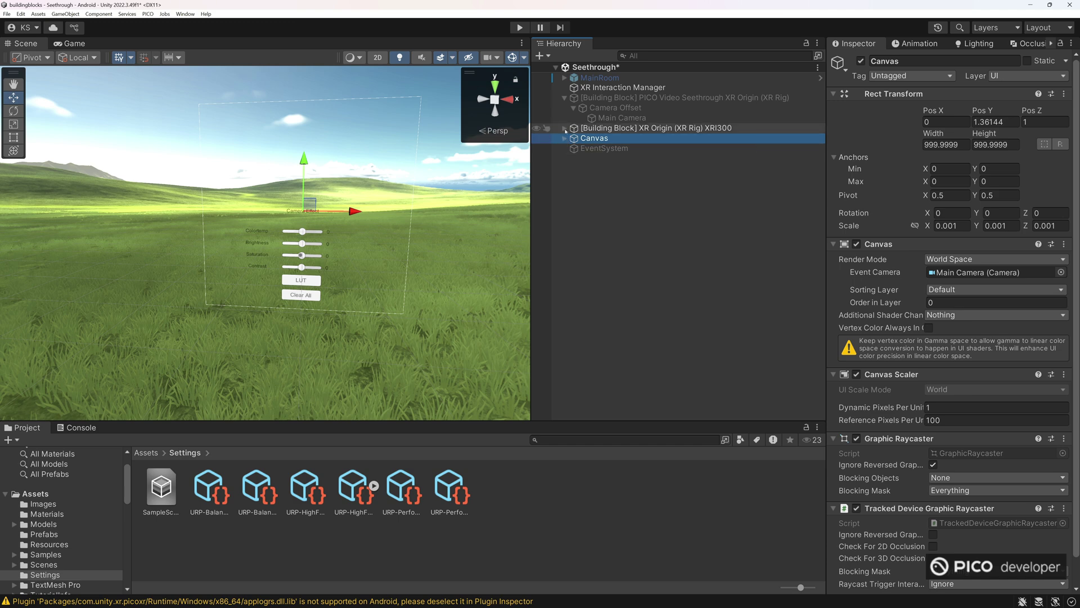
click(565, 128)
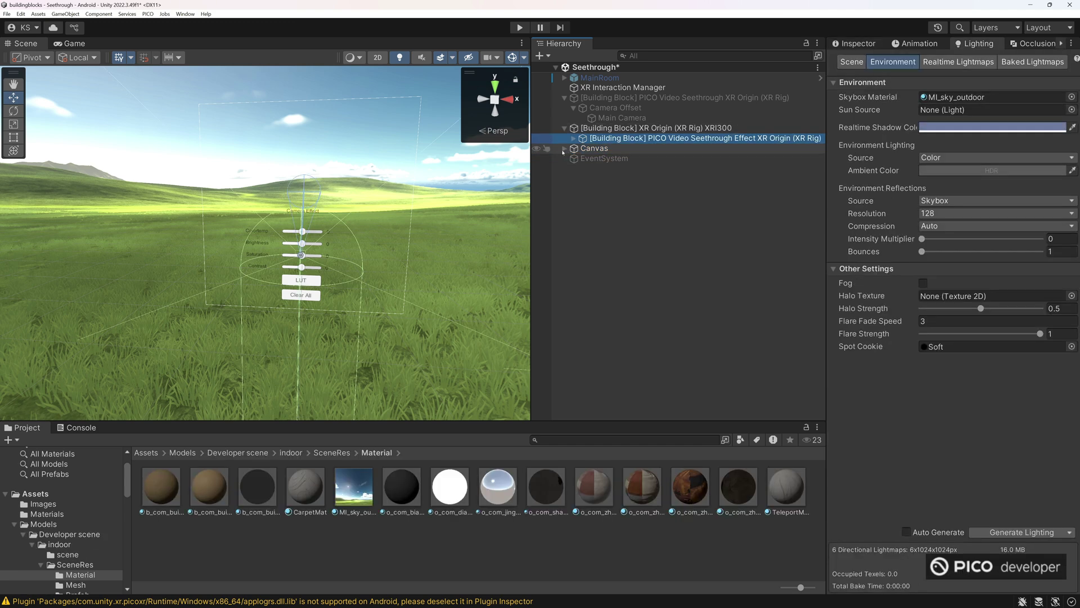
click(574, 138)
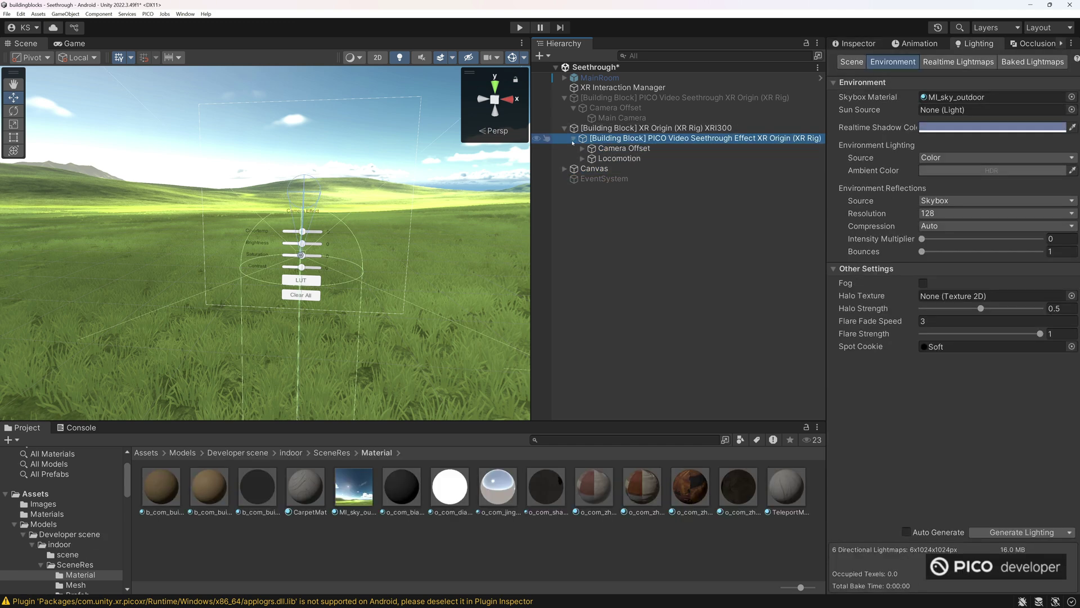
click(615, 148)
click(619, 158)
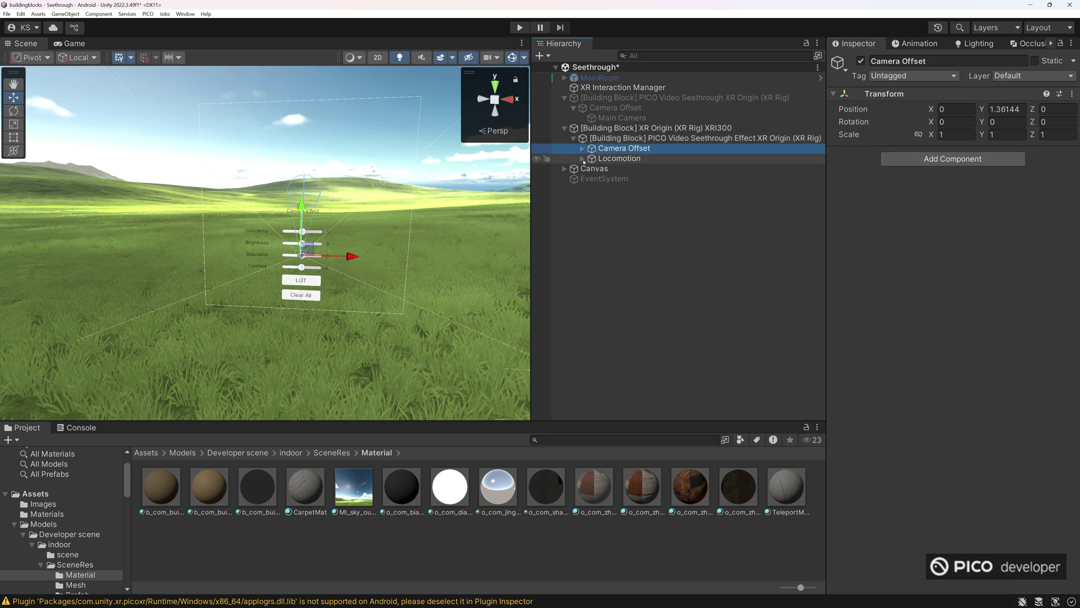
click(583, 158)
click(860, 61)
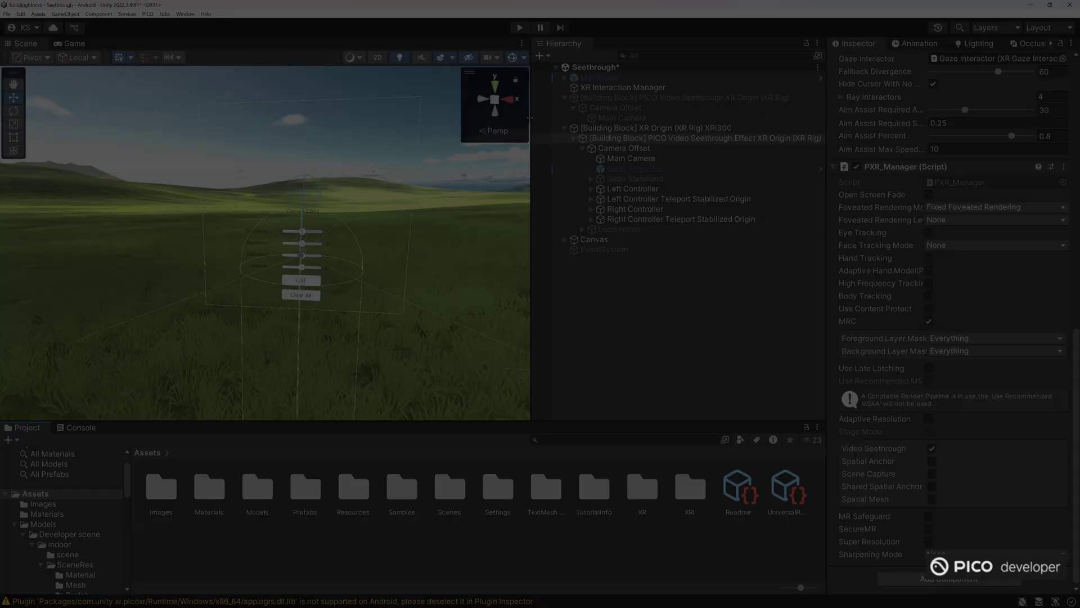
click(588, 239)
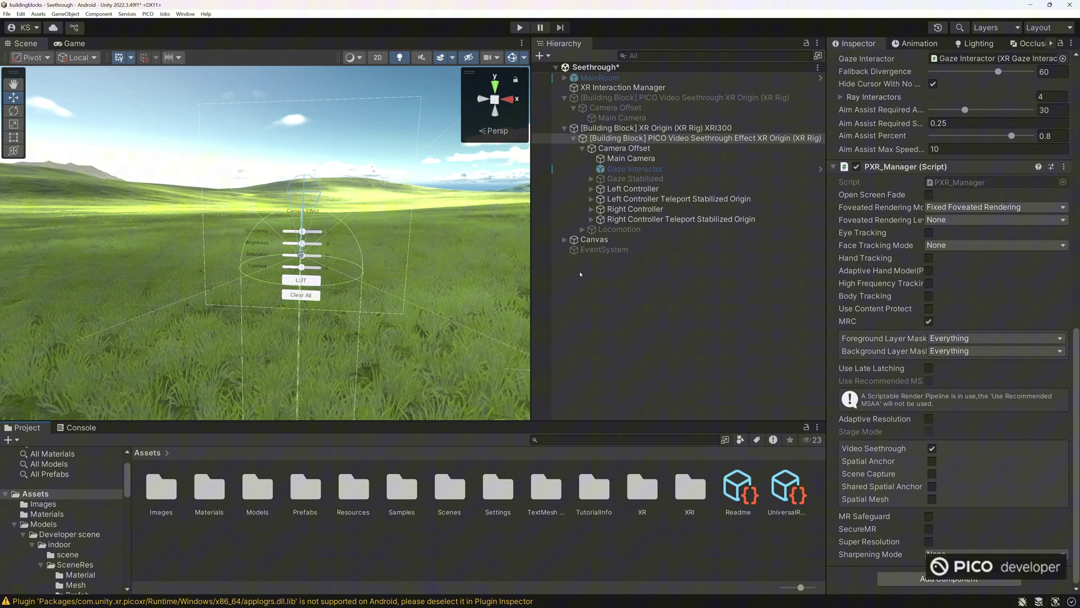
click(565, 239)
Ping the PICO Video Seethrough Effect's script and LUT texture, then open PXR_CameraEffectBlock.cs in Visual Studio.
click(597, 249)
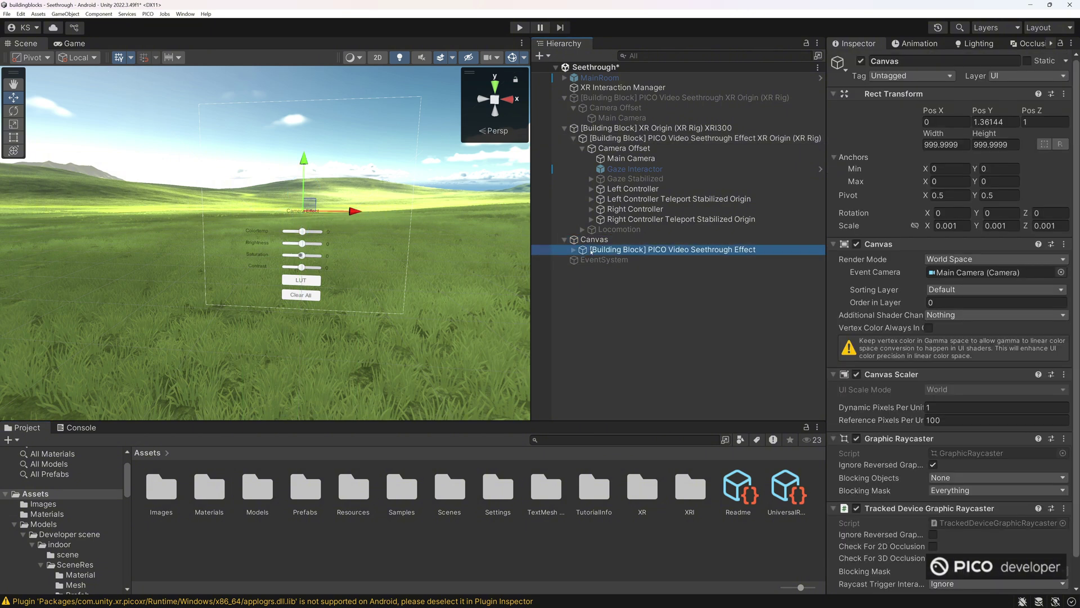
scroll(890, 322, down, 5)
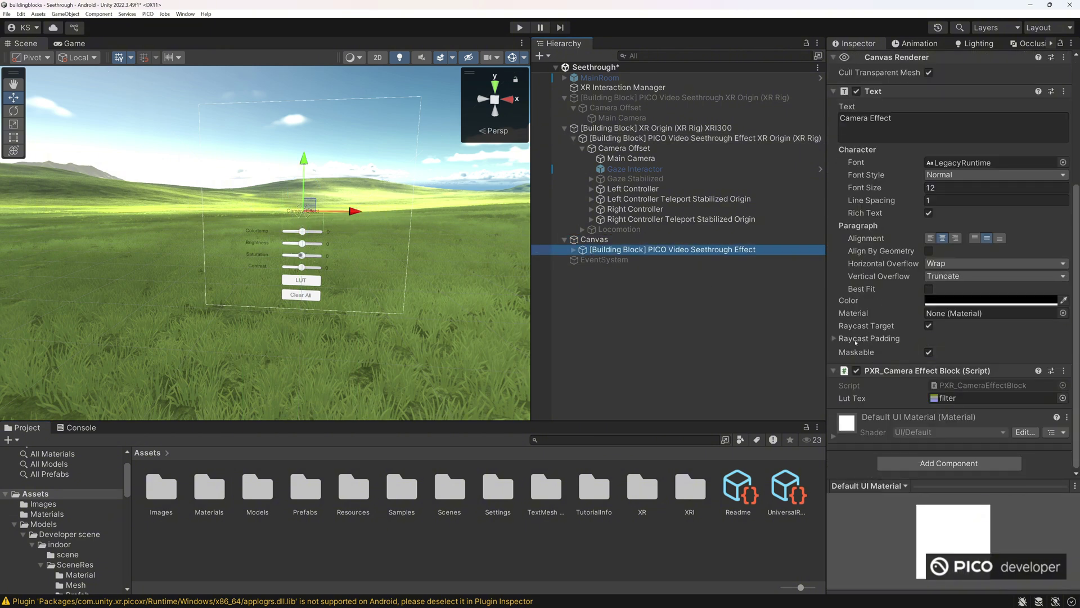
click(957, 388)
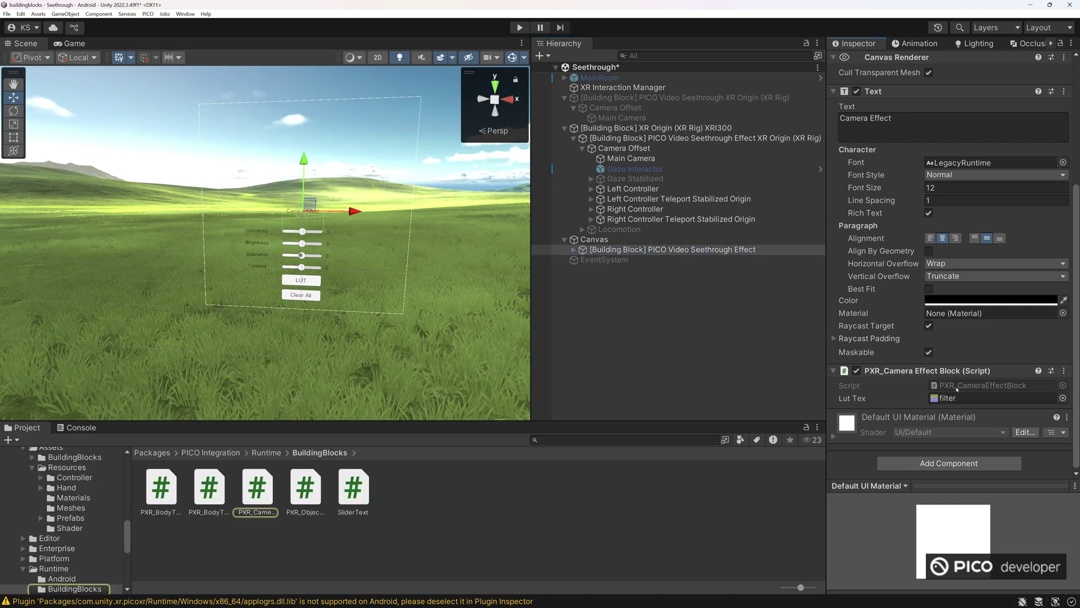
click(574, 249)
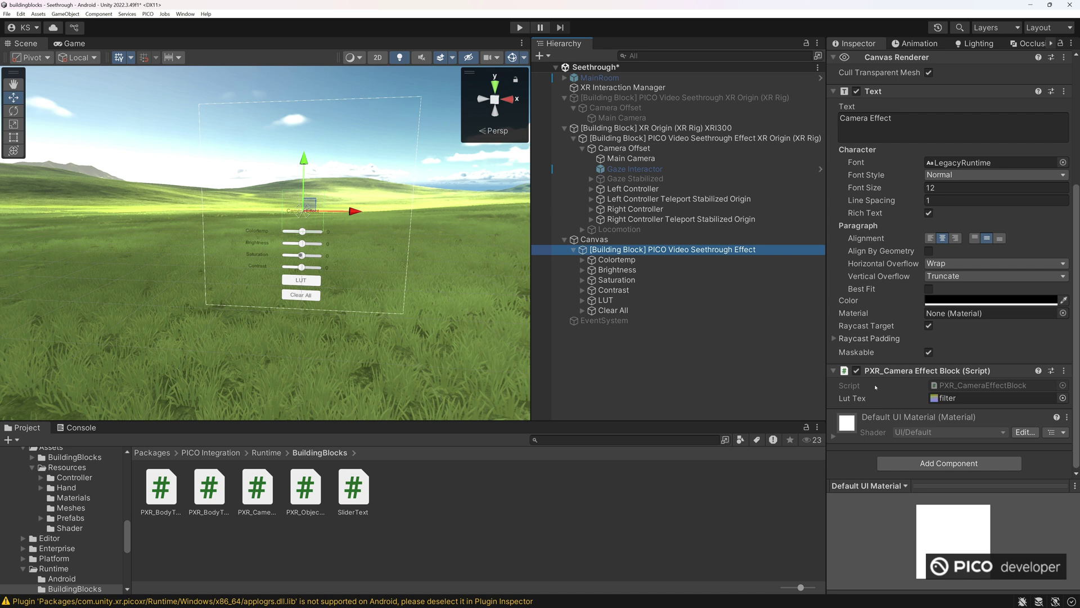
click(996, 397)
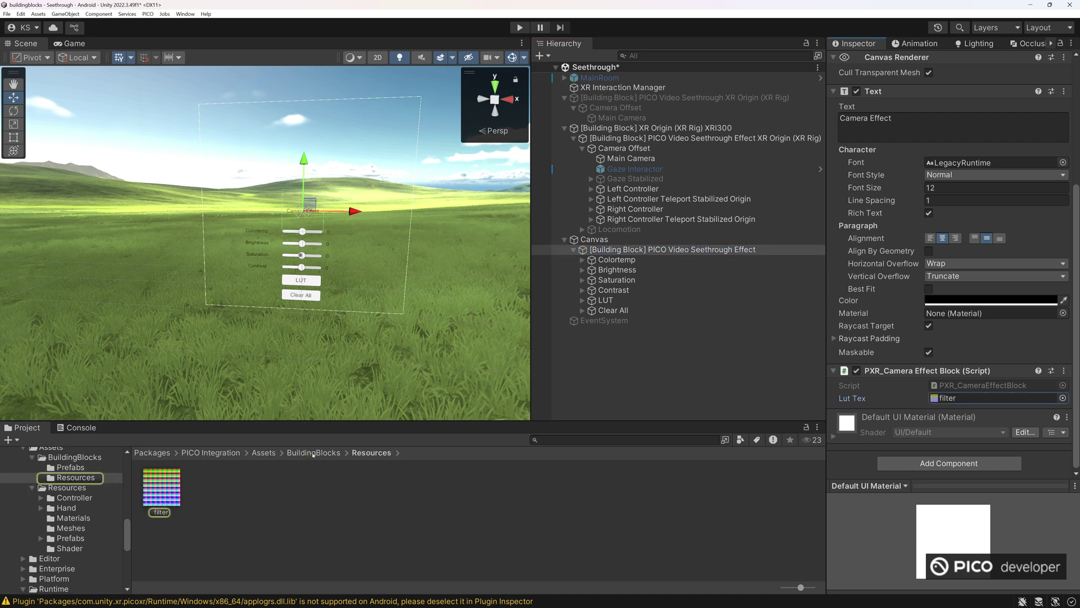
click(974, 387)
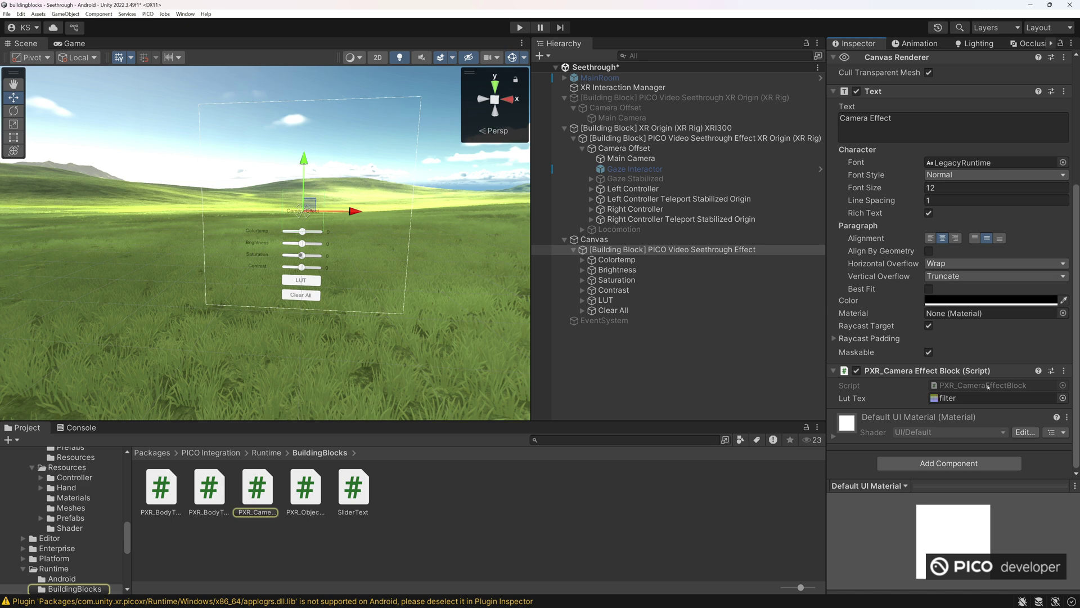
double_click(989, 387)
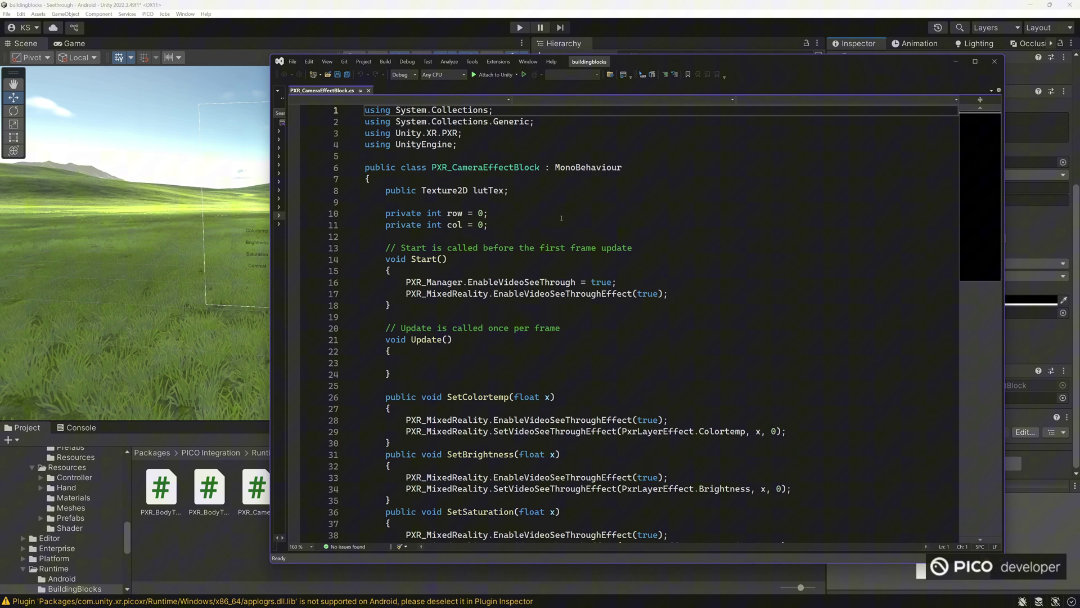
Review the lines enabling video seethrough and the seethrough effect in the script.
drag(616, 299, 406, 300)
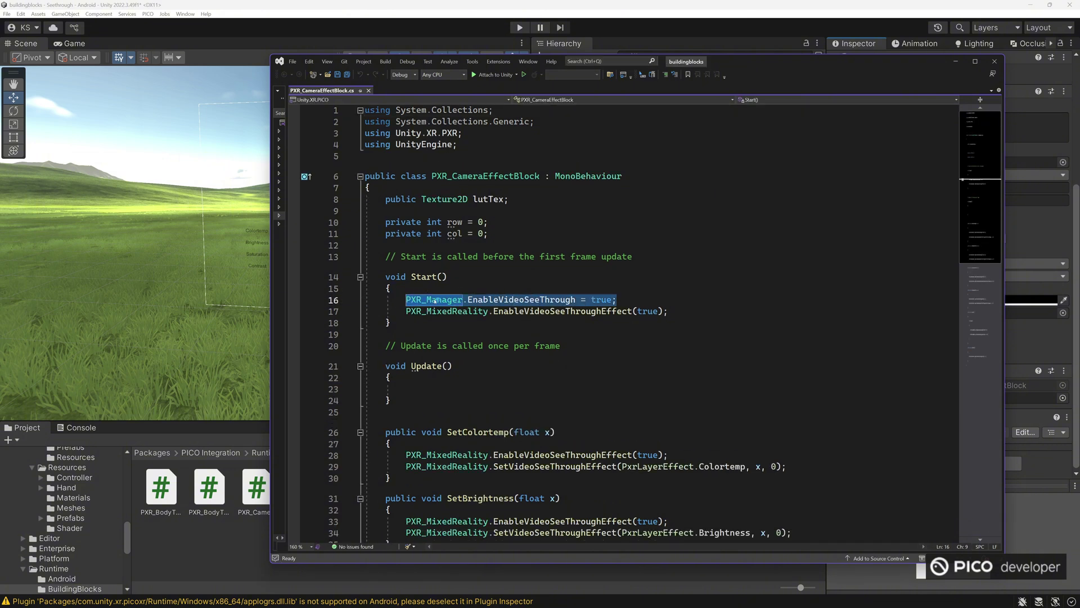
drag(668, 311, 412, 312)
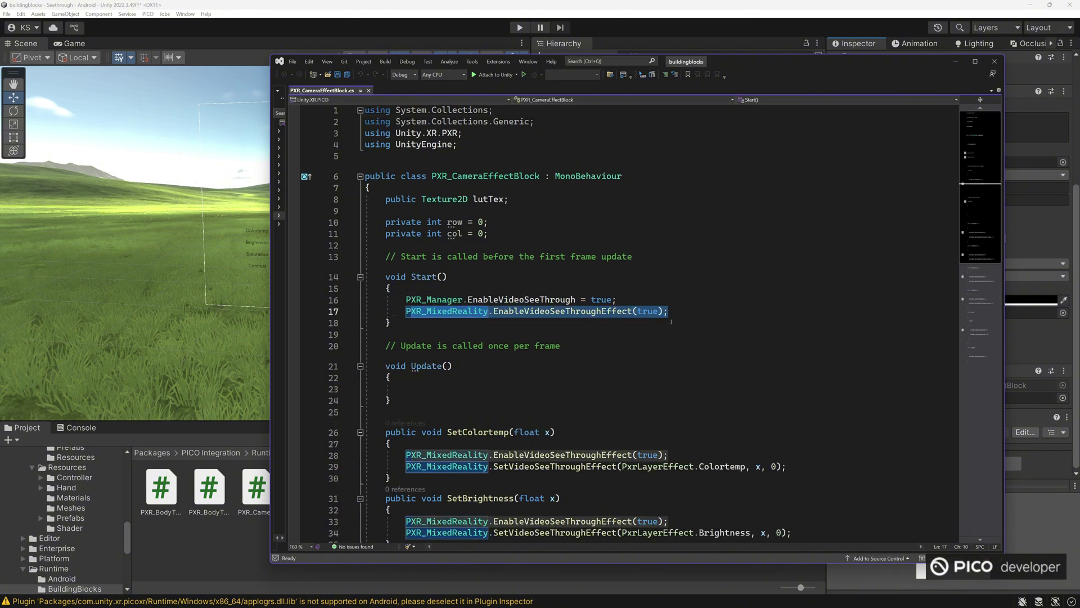
click(671, 322)
scroll(573, 253, down, 6)
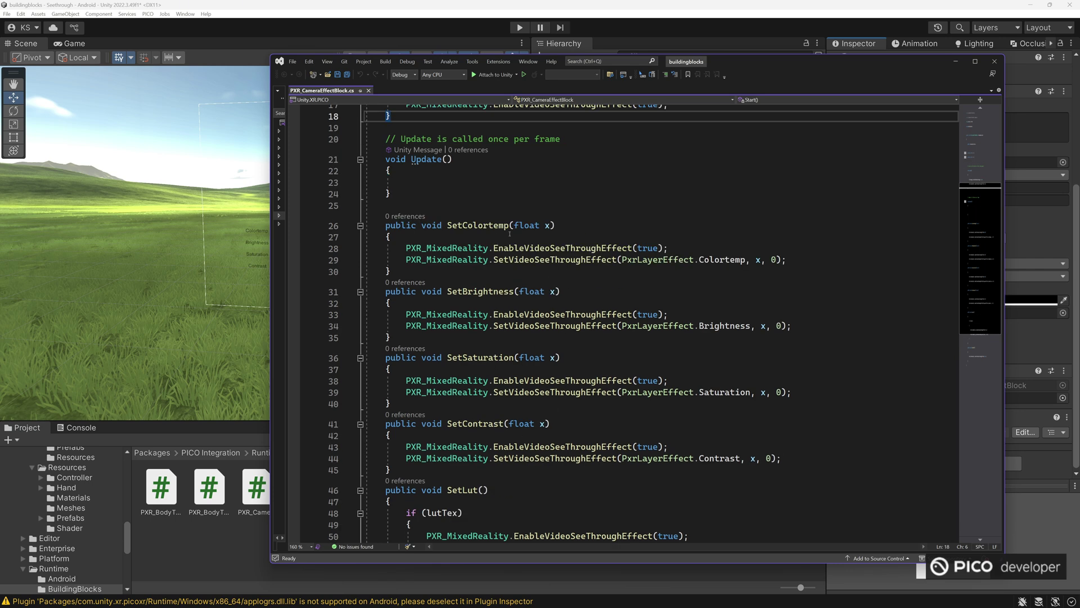
Back in Unity, save the Seethrough scene.
click(724, 11)
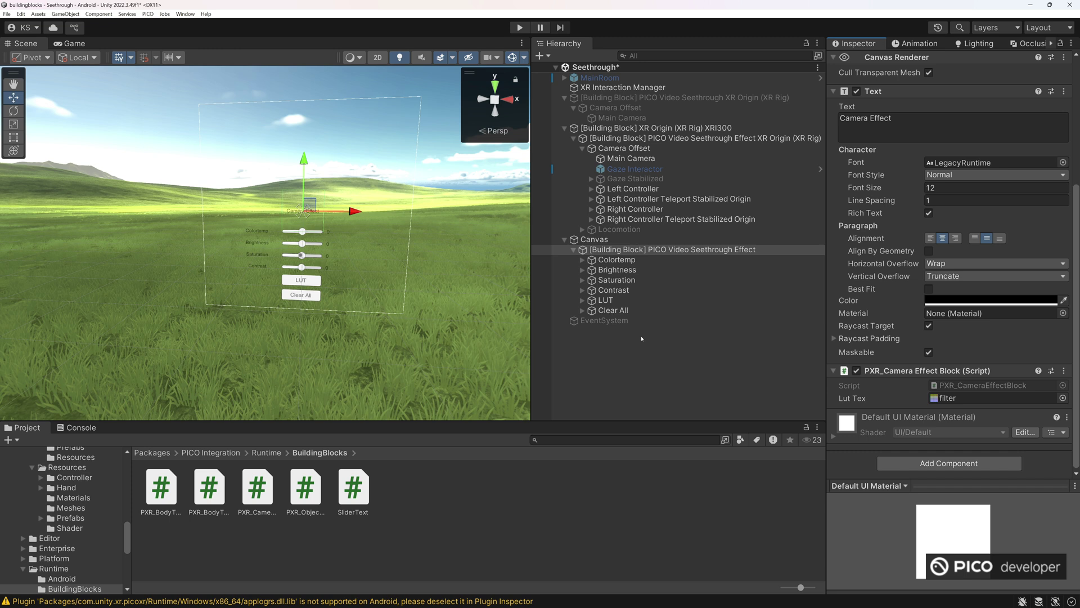
click(7, 14)
click(29, 56)
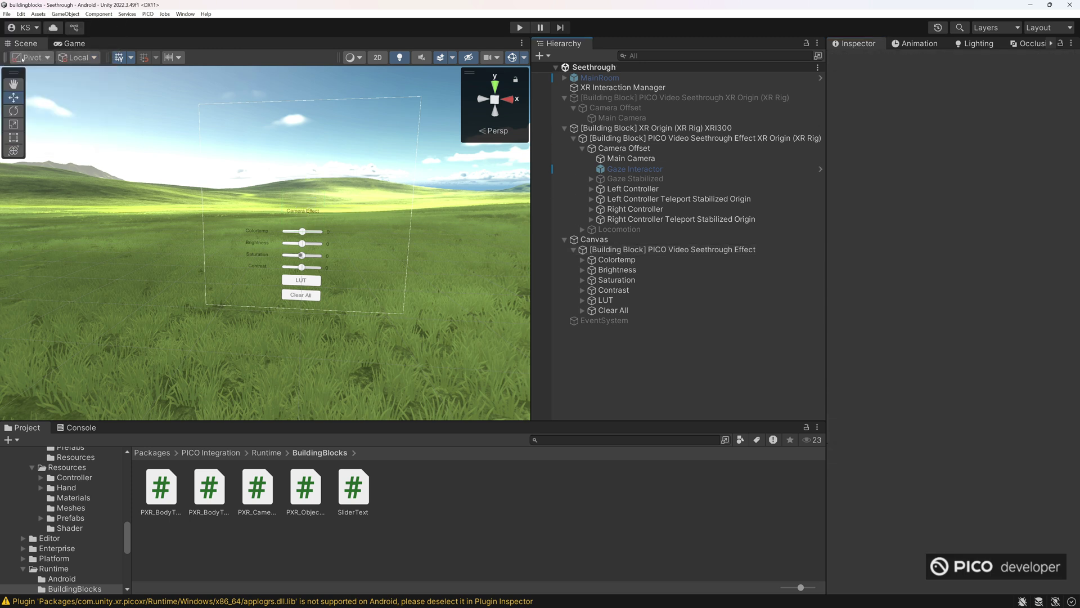
Add the open Seethrough scene to the Build Settings scene list.
click(7, 15)
click(34, 118)
click(525, 137)
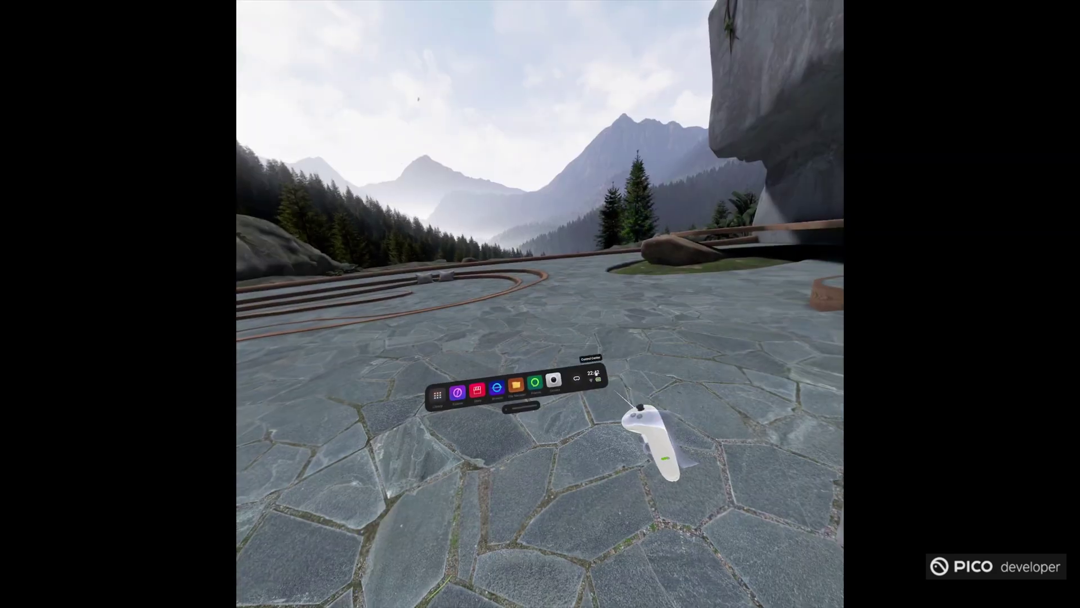
On the headset, view the Interaction Controls mode choices in quick settings without changing them.
click(596, 372)
click(578, 338)
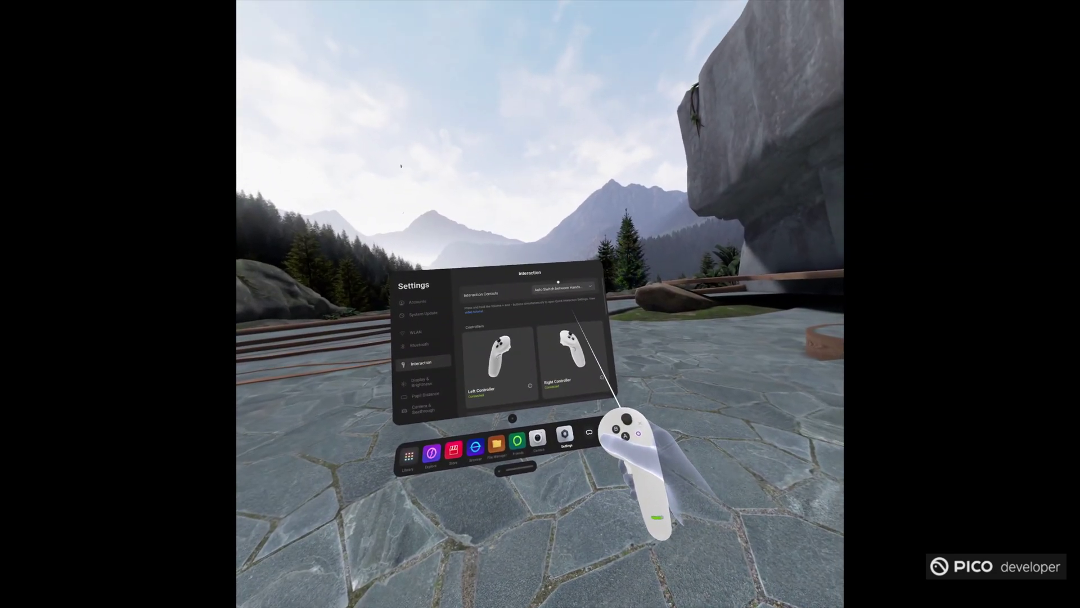
click(568, 279)
click(568, 279)
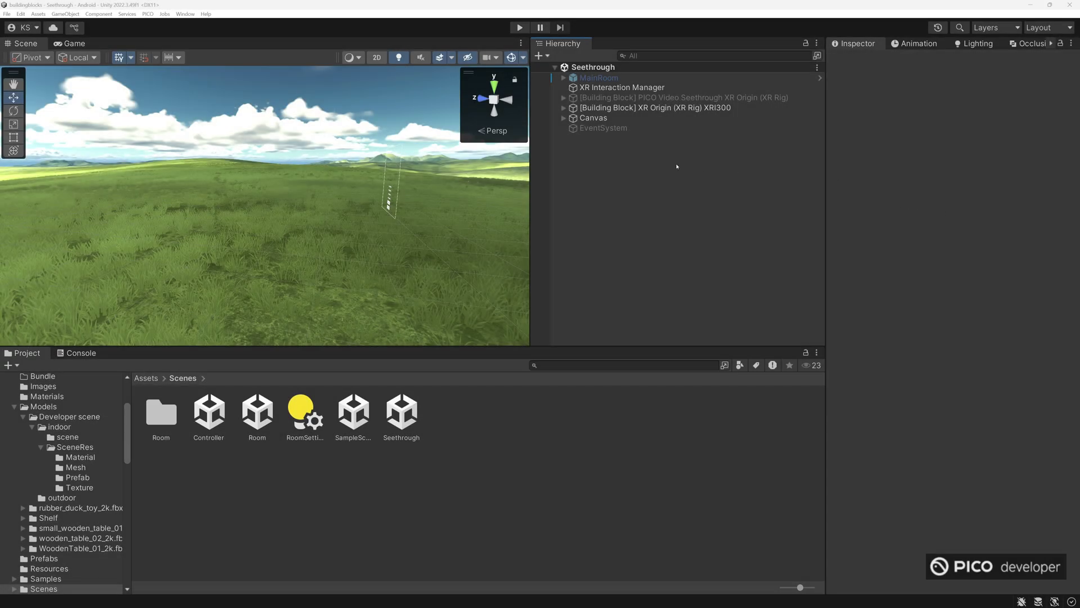
Delete XR Interaction Manager through EventSystem and make MainRoom active.
click(621, 88)
shift+click(609, 128)
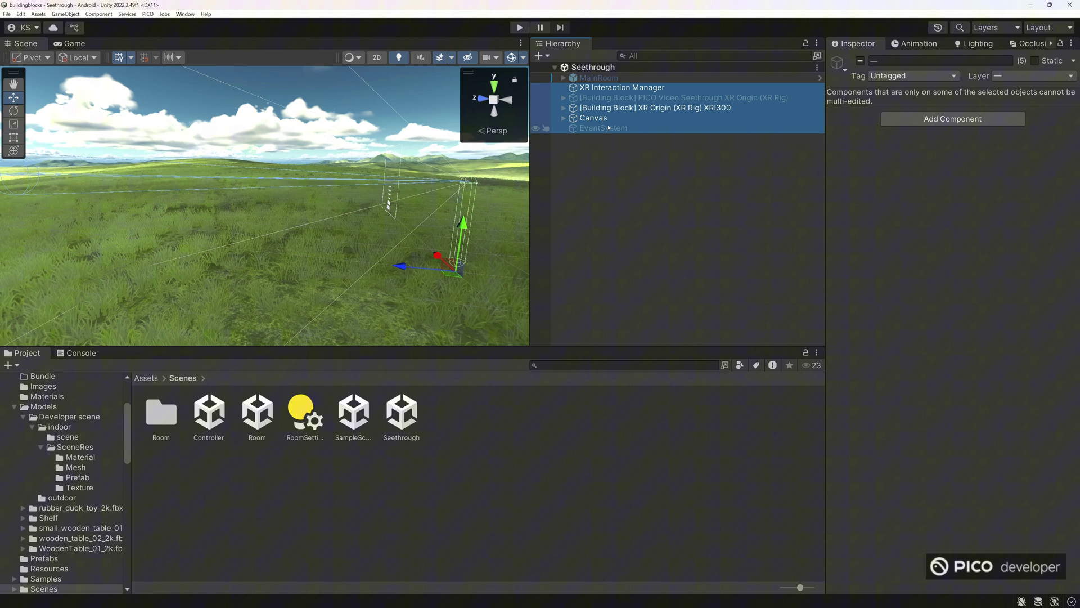
key(Delete)
click(861, 61)
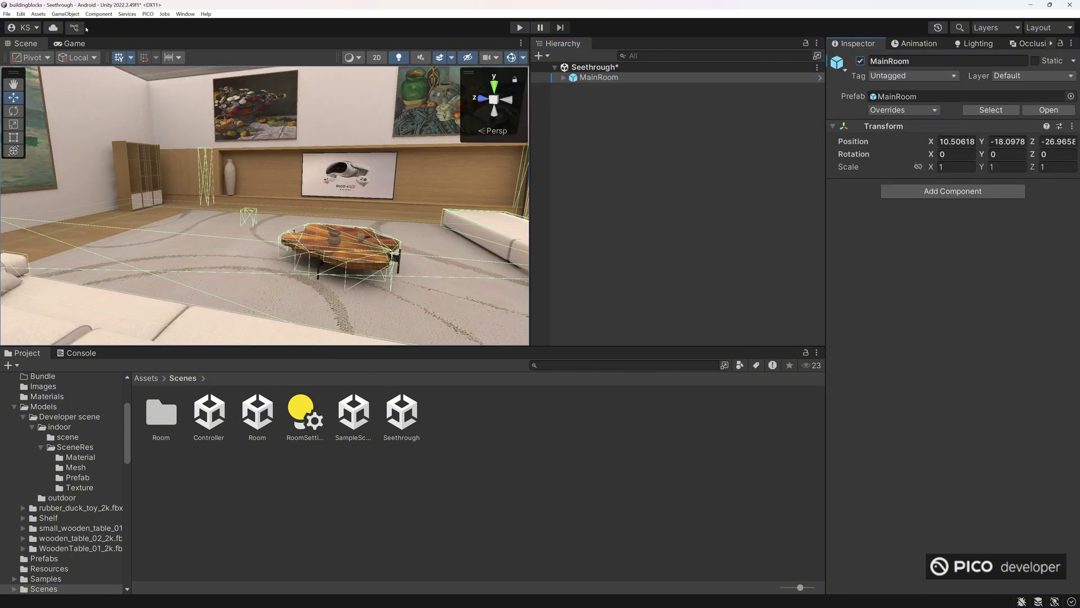
Save the scene as a new scene named HandTracking.
click(6, 13)
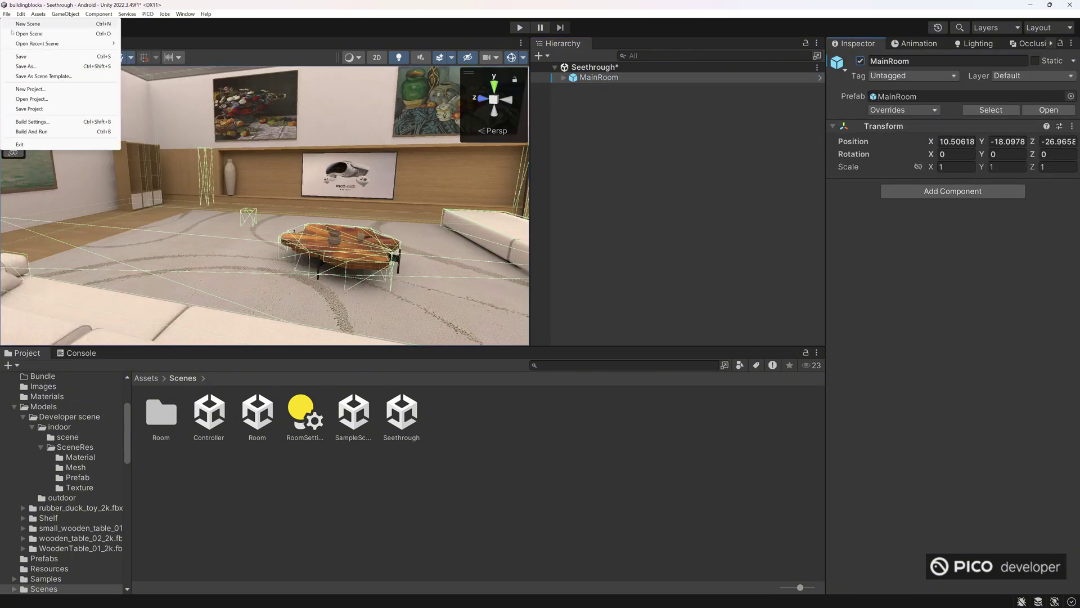
click(37, 65)
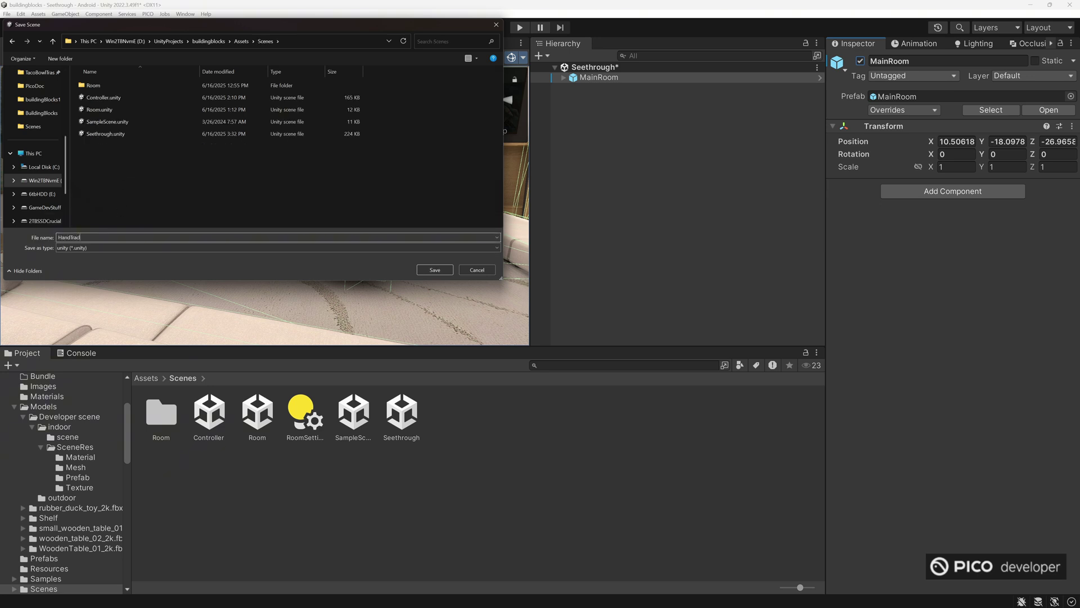
text(HandTracking)
key(Return)
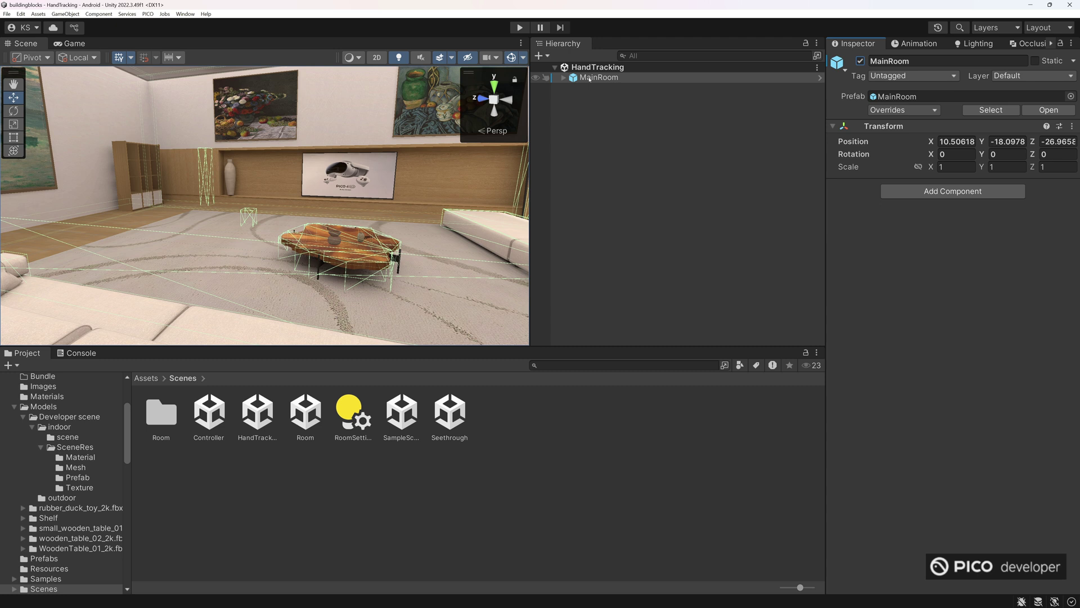
Show the XR Building Blocks overlay in the Scene view.
click(589, 135)
click(520, 44)
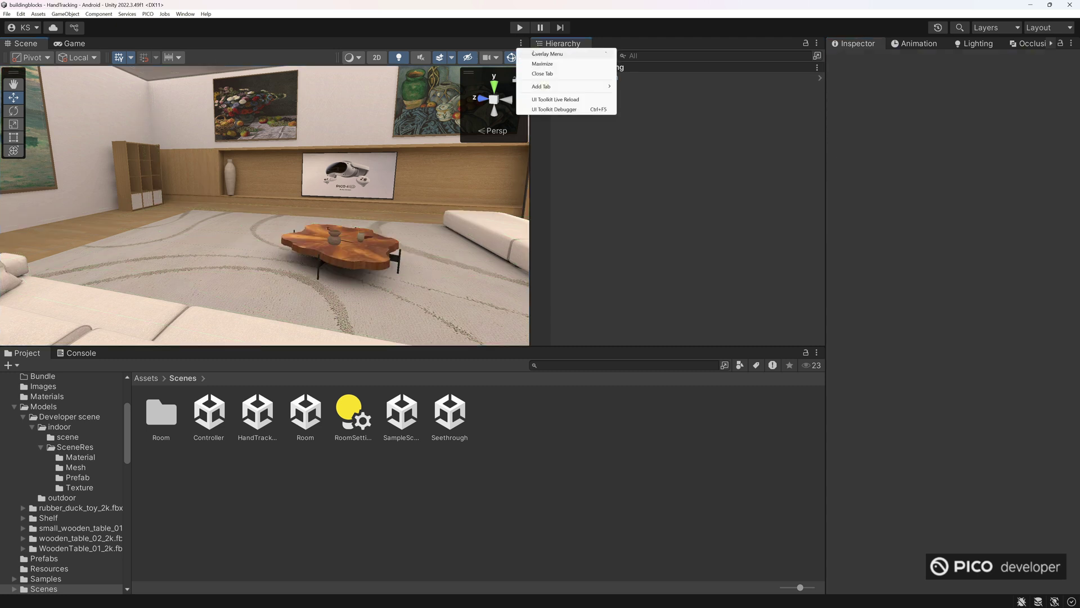
click(541, 94)
click(205, 172)
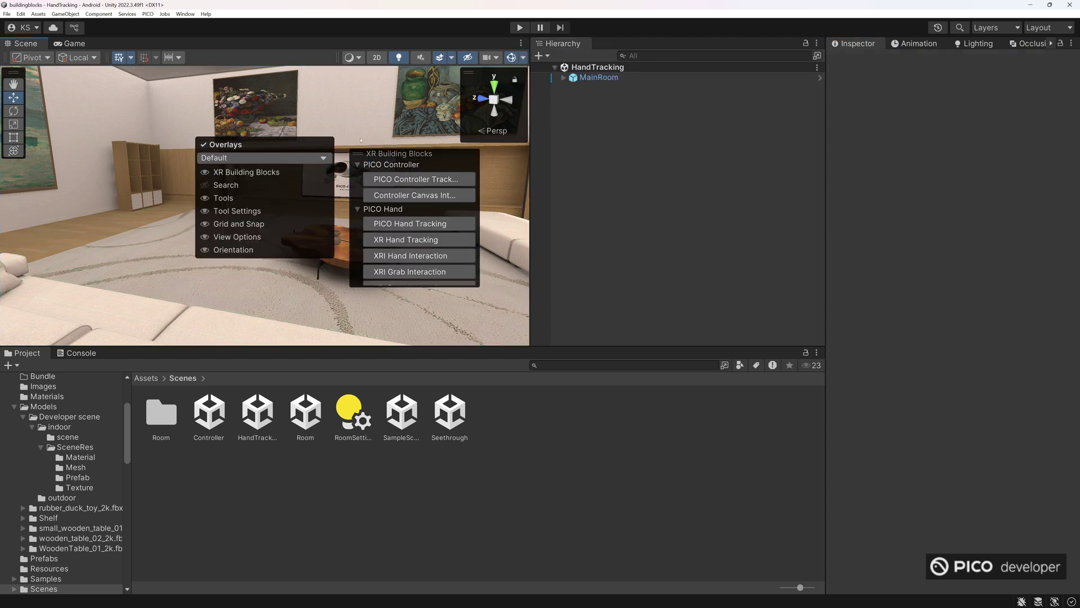
drag(420, 159, 304, 138)
scroll(304, 169, down, 2)
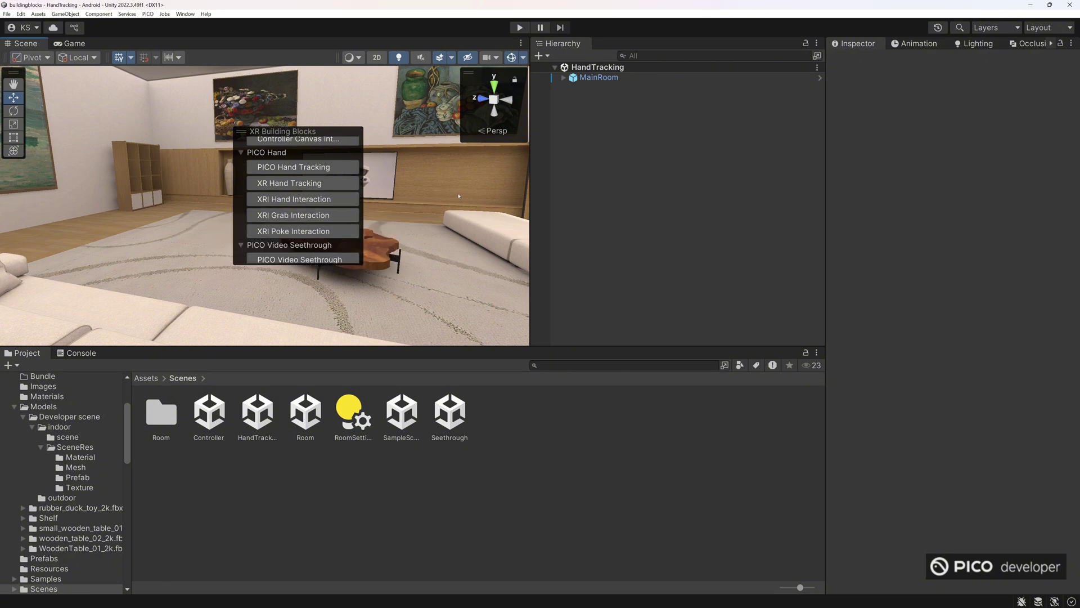
Add the PICO Hand Tracking block with tracking origin mode set to Floor.
click(315, 168)
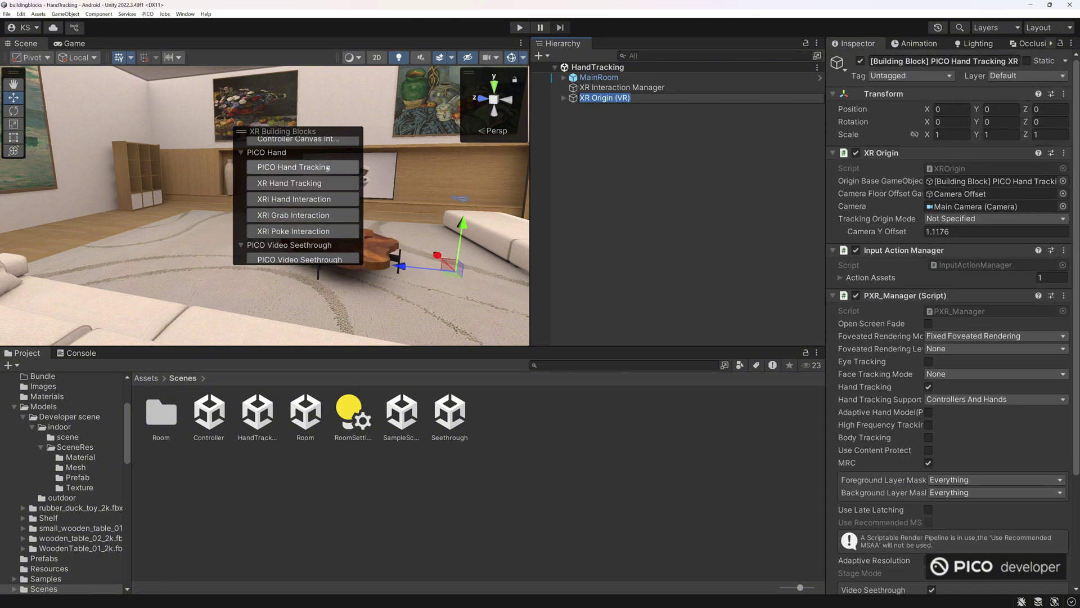
click(712, 100)
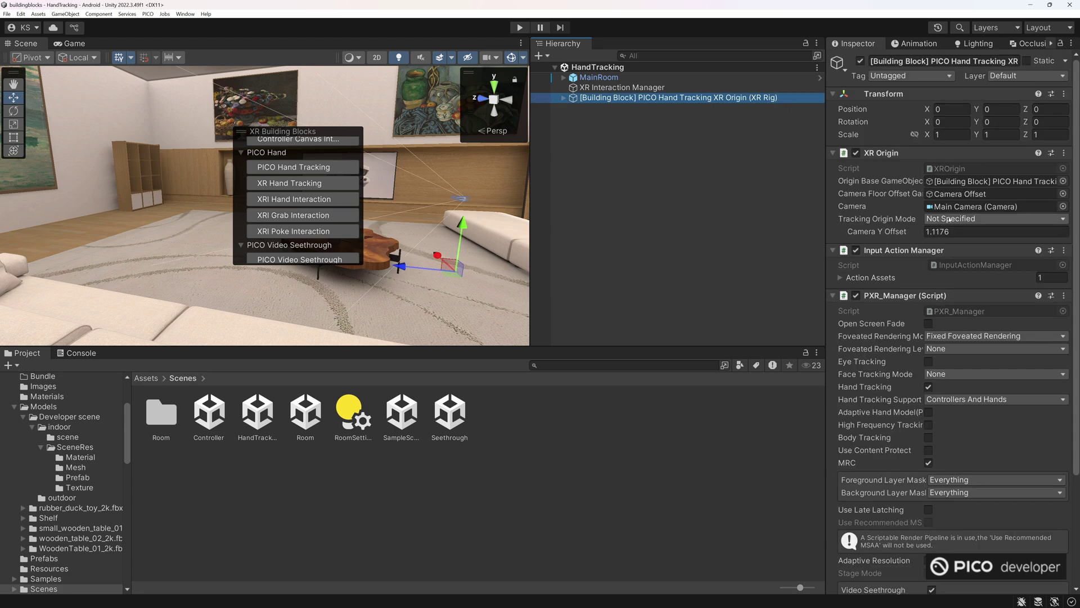
click(950, 219)
click(956, 251)
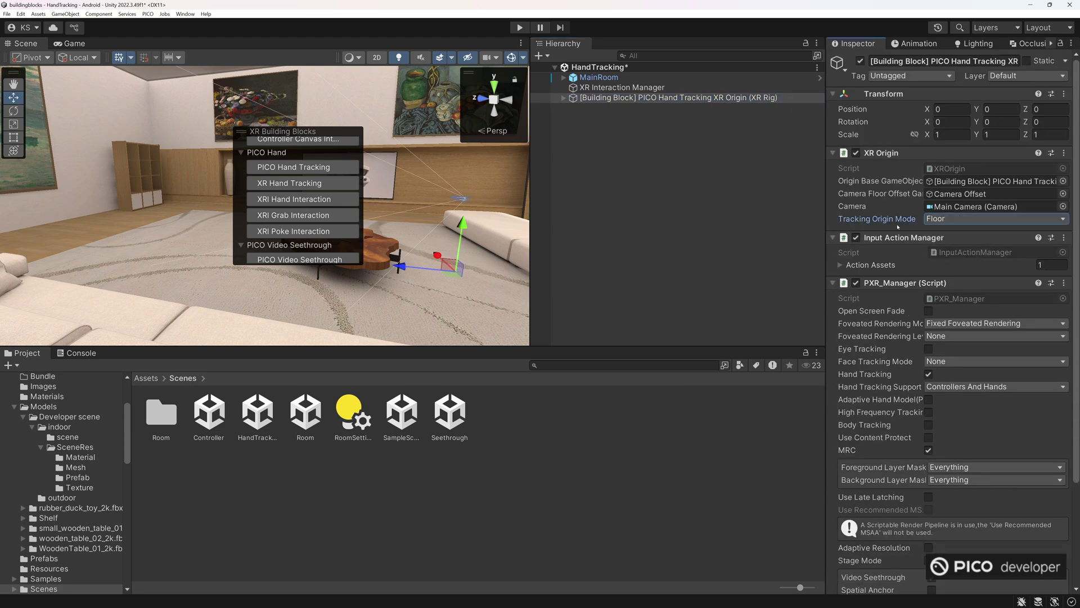
scroll(997, 184, down, 4)
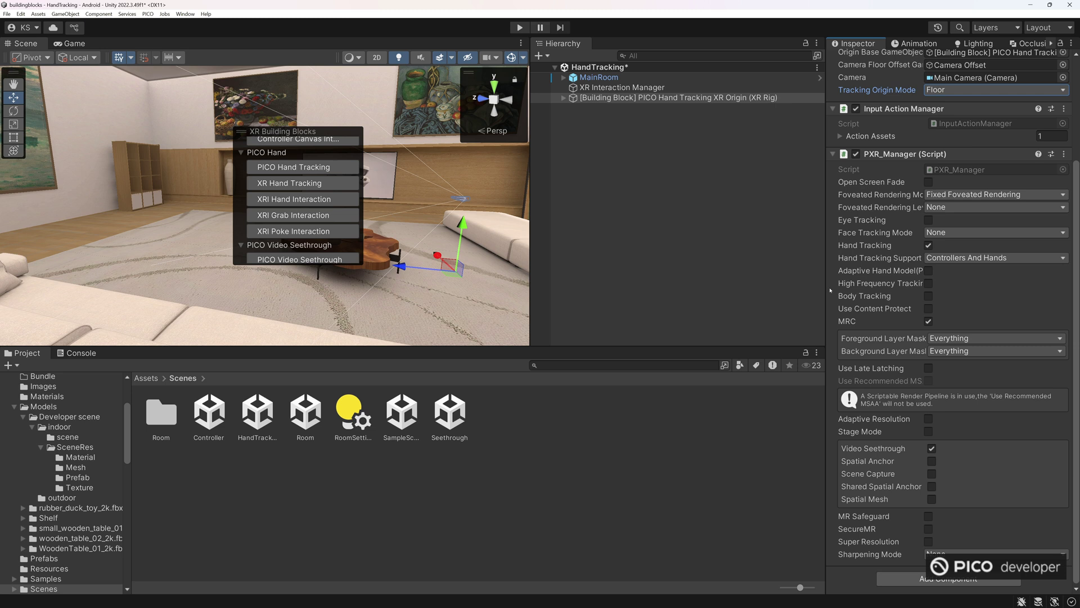
Expand the PICO XR Origin's hands and inspect Hand_L, base_left and left_wrist.
click(564, 98)
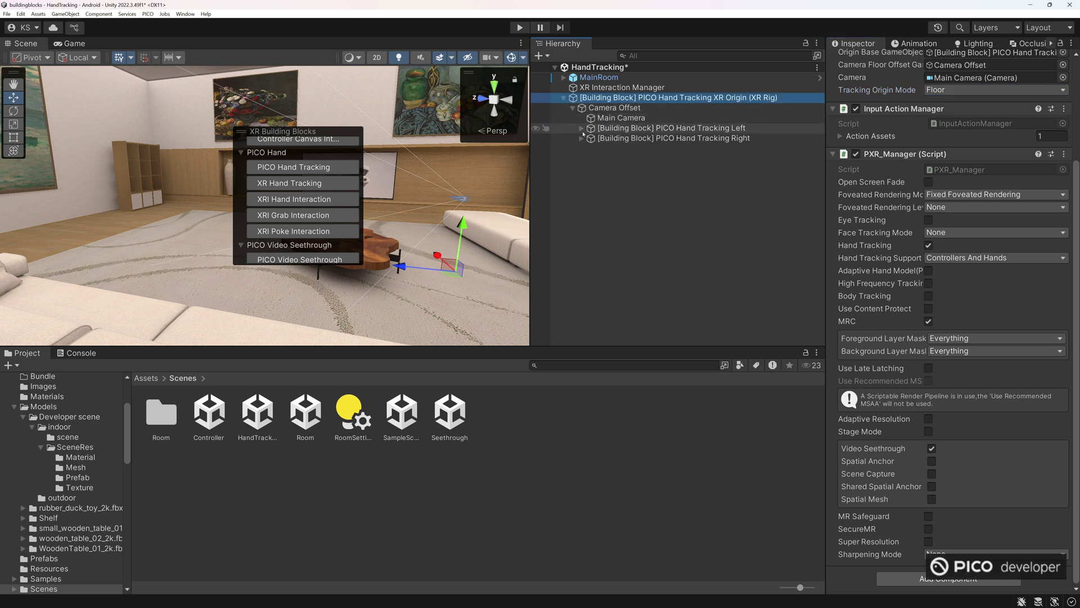
click(581, 129)
click(581, 159)
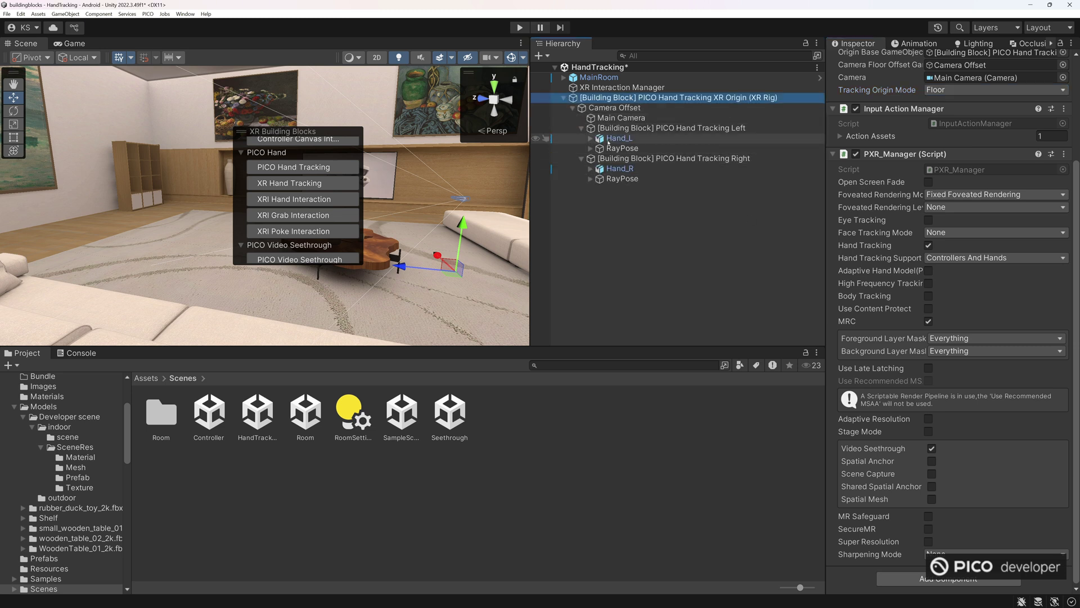
click(591, 140)
click(590, 138)
click(613, 149)
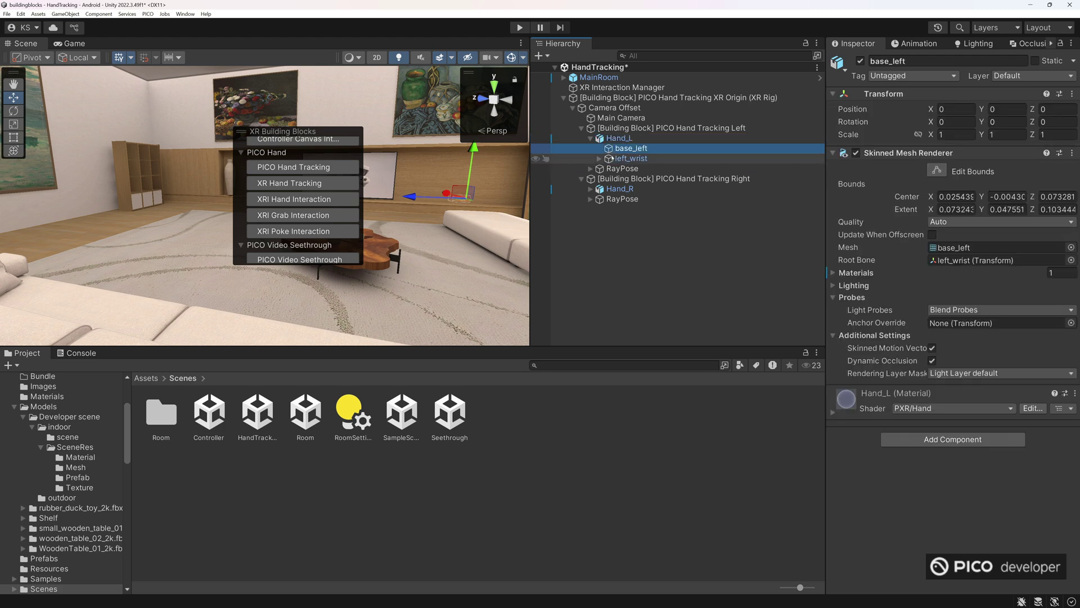
click(613, 157)
click(613, 150)
Locate the base_left mesh asset, then delete the stray copy dropped into the scene.
click(991, 248)
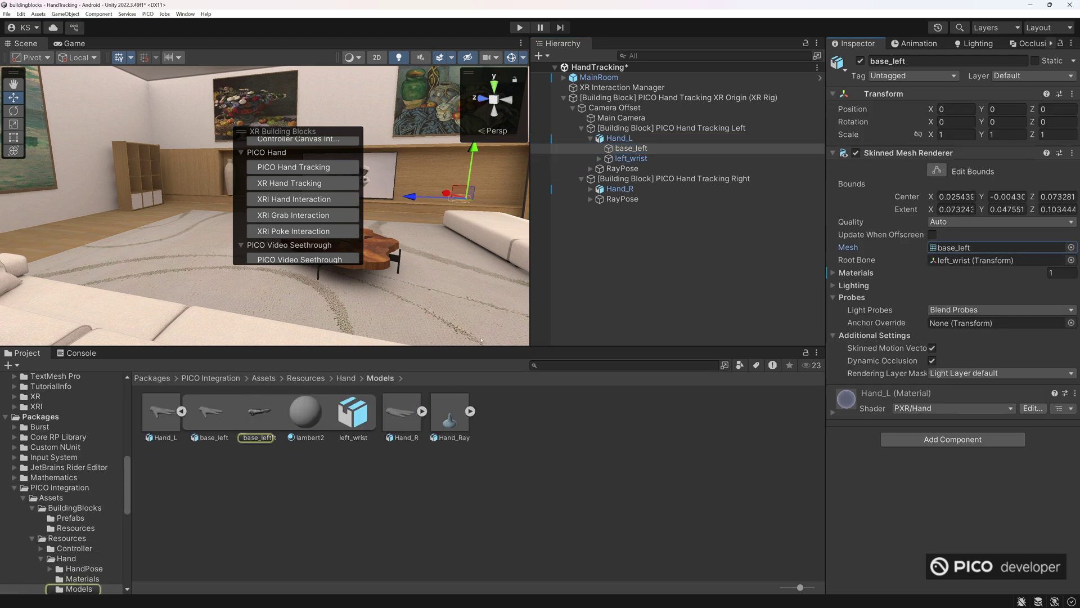
click(254, 419)
drag(386, 461, 596, 219)
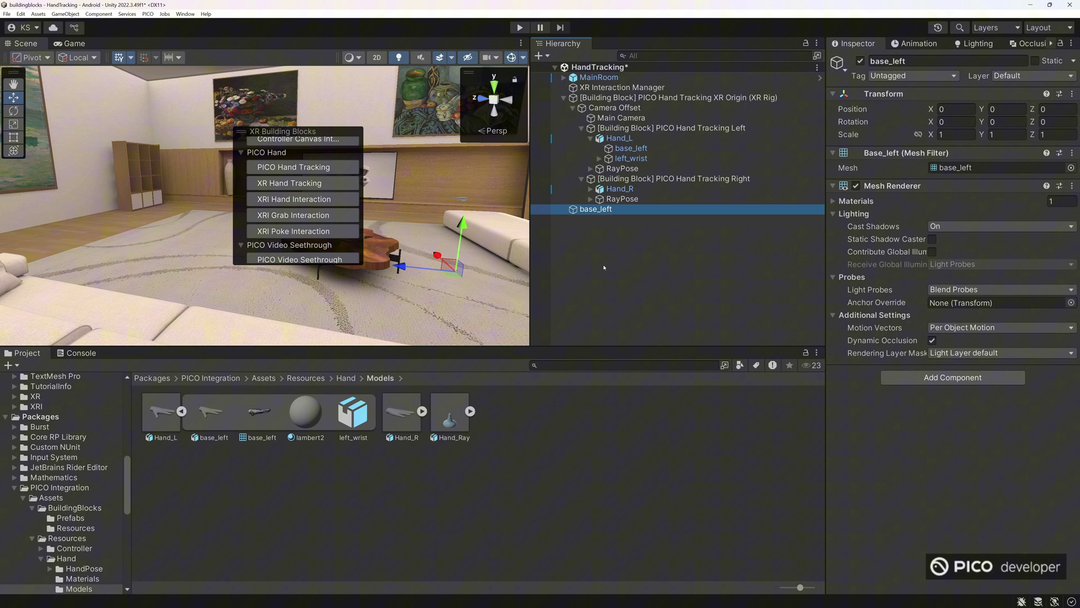
click(596, 210)
key(Delete)
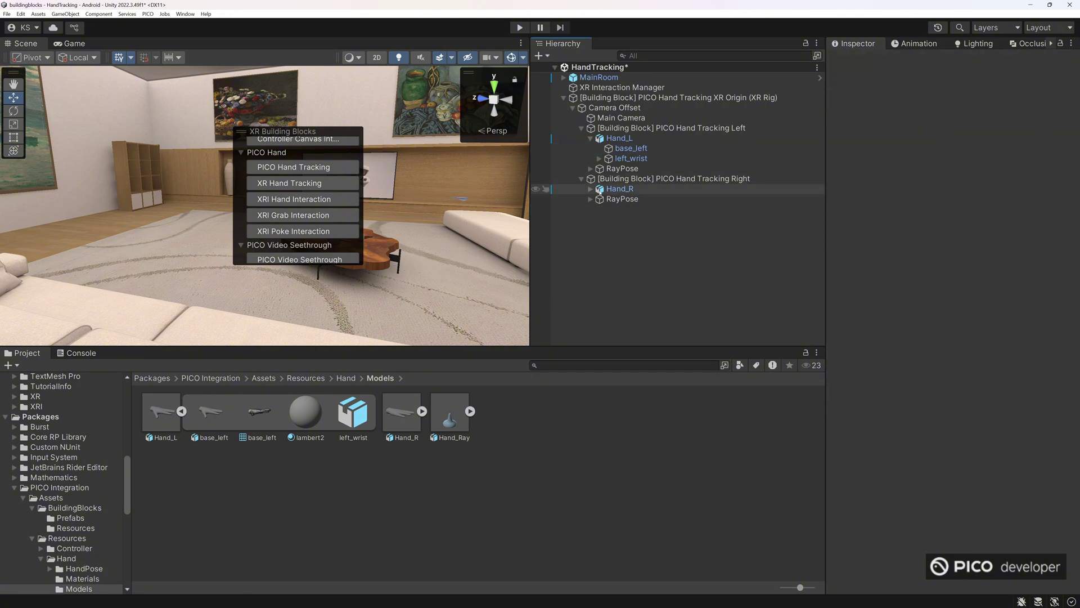
Delete the XR Interaction Manager and PICO XR Origin, then request the XR Hand Tracking block.
click(564, 98)
click(608, 88)
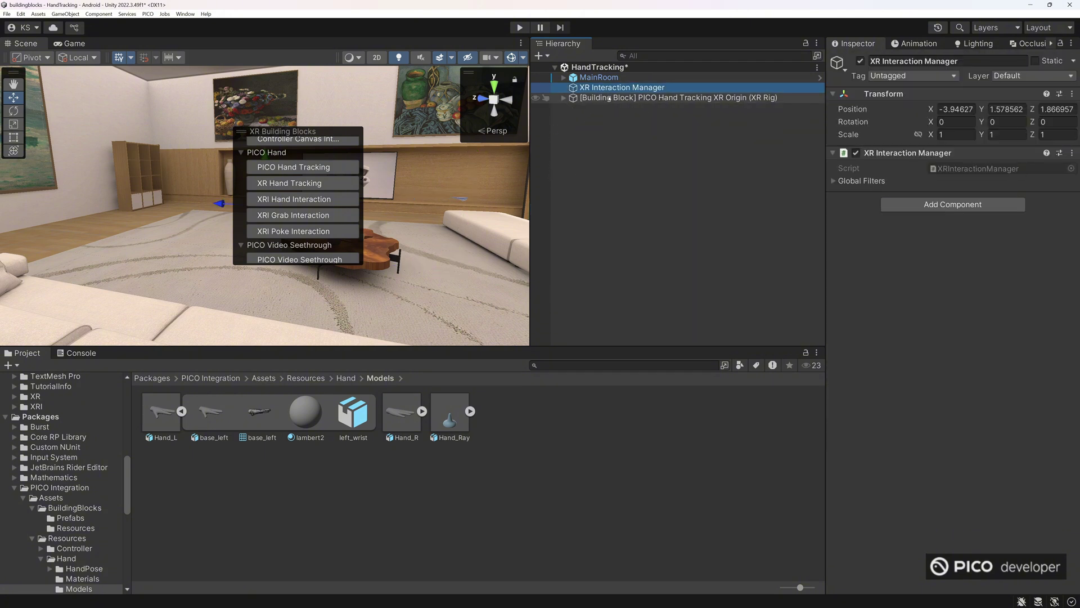
ctrl+click(610, 98)
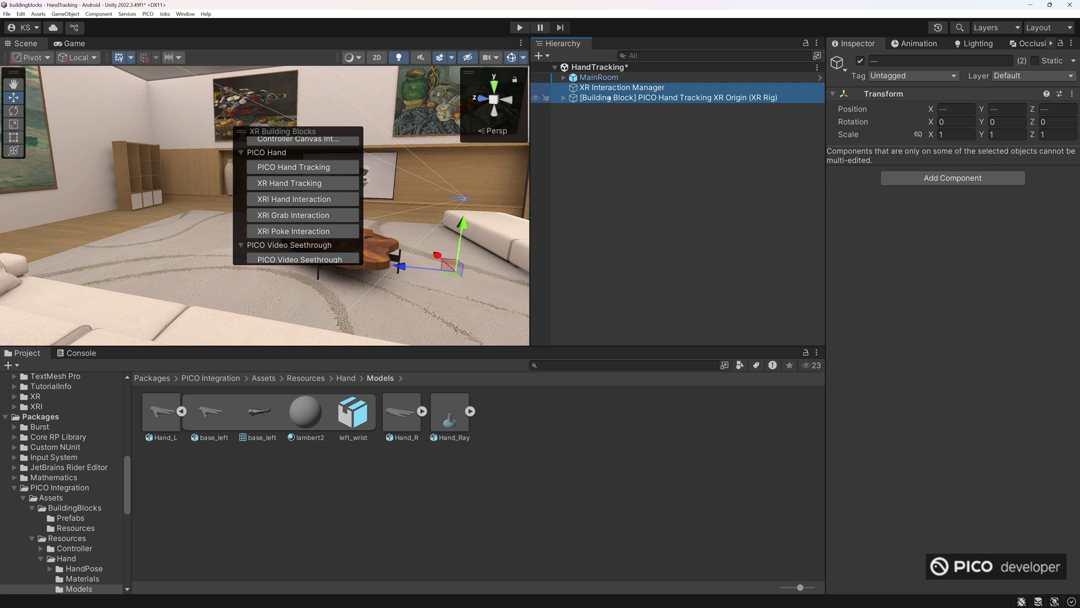
key(Delete)
click(289, 183)
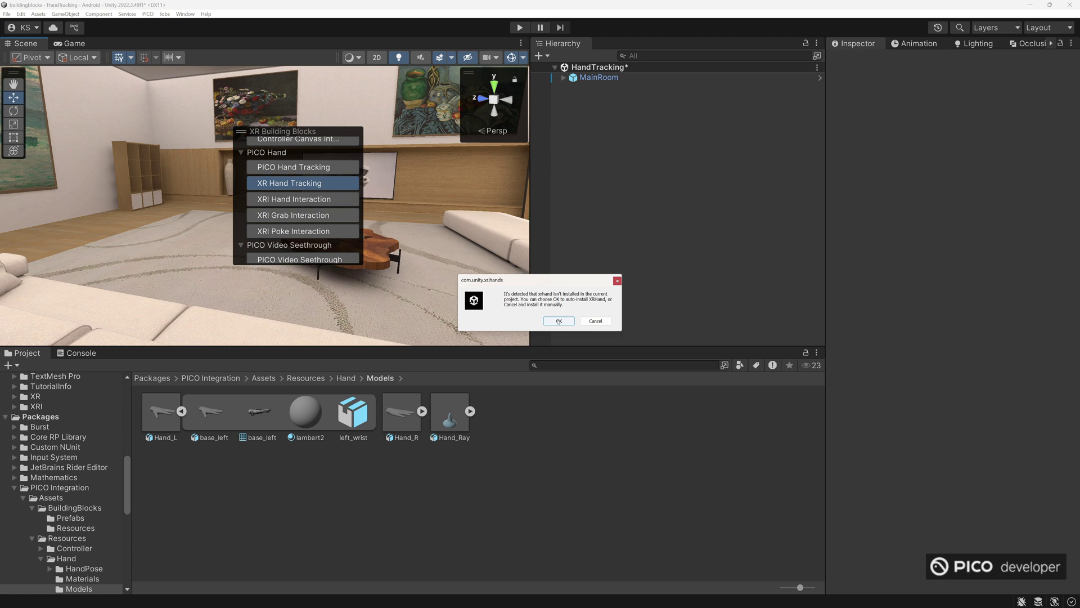
Install XR Hands, add the XR Hand Tracking rig, and inspect L_Wrist and LeftHand.
click(559, 322)
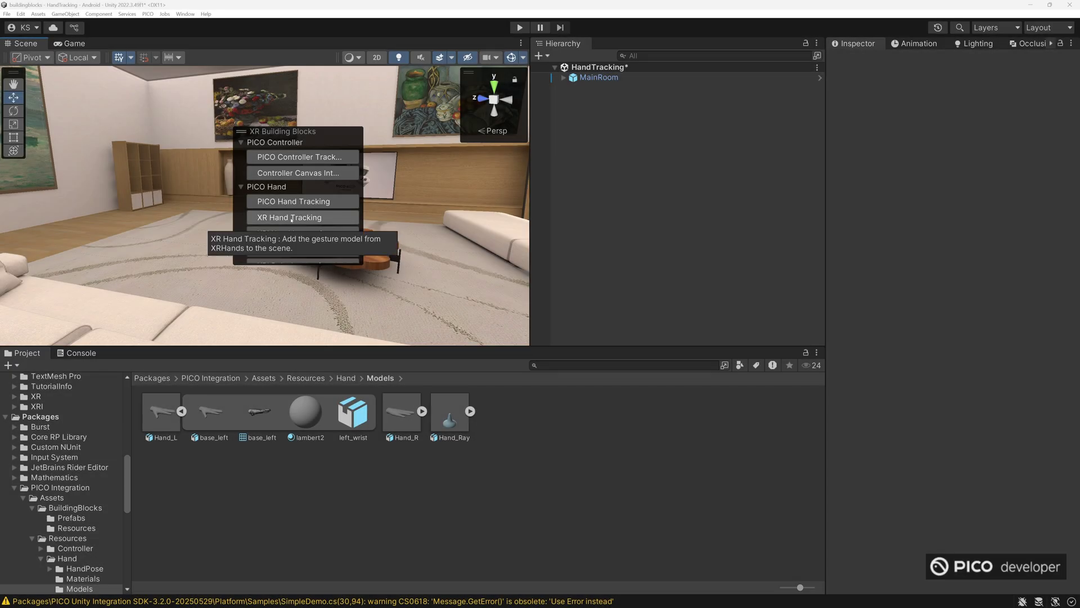
click(291, 219)
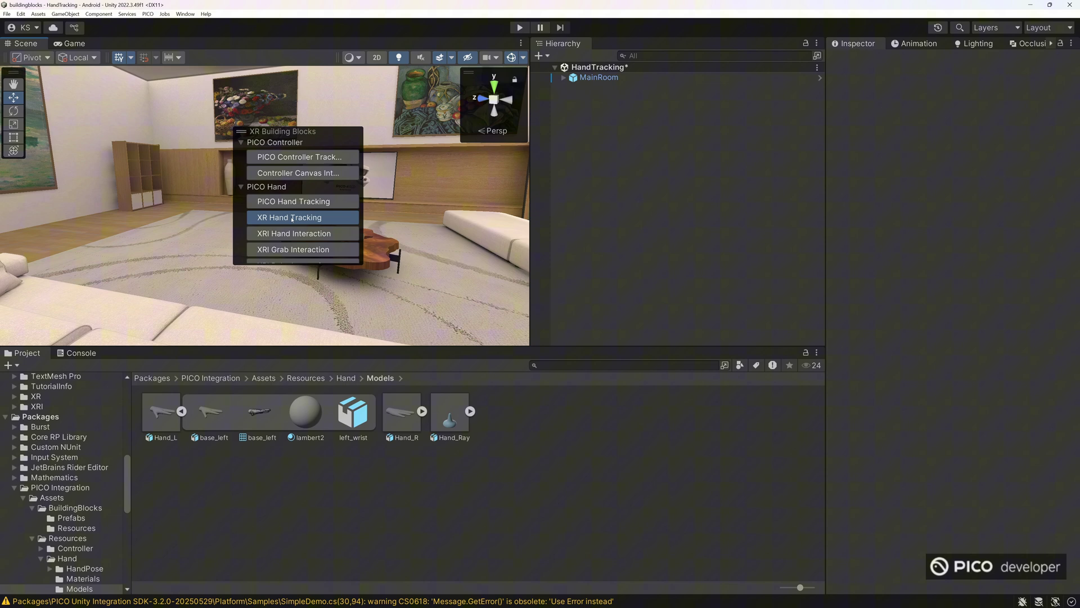
click(292, 218)
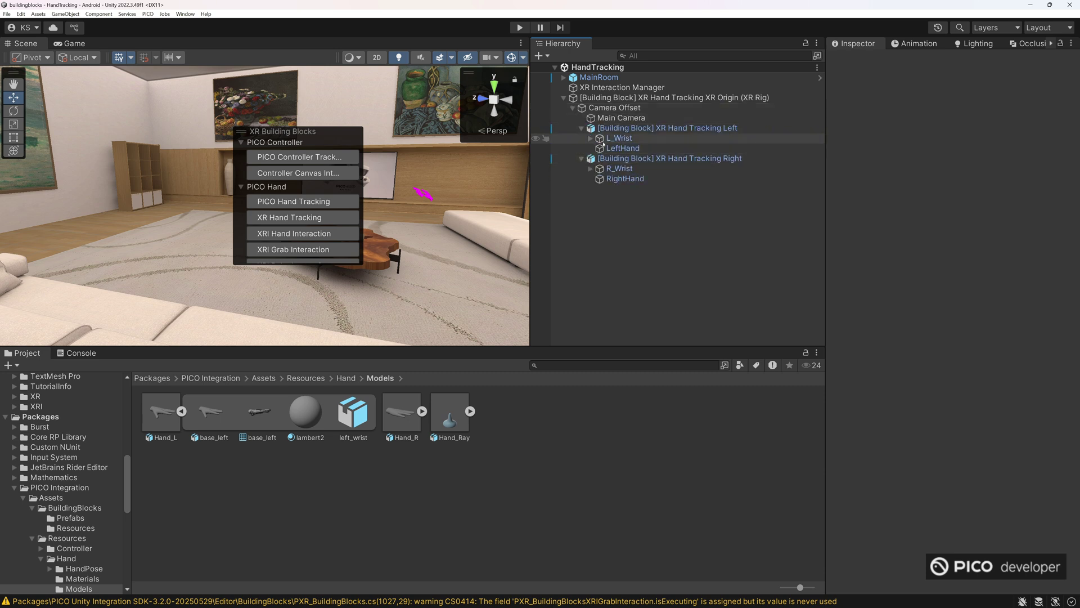
click(614, 138)
click(619, 148)
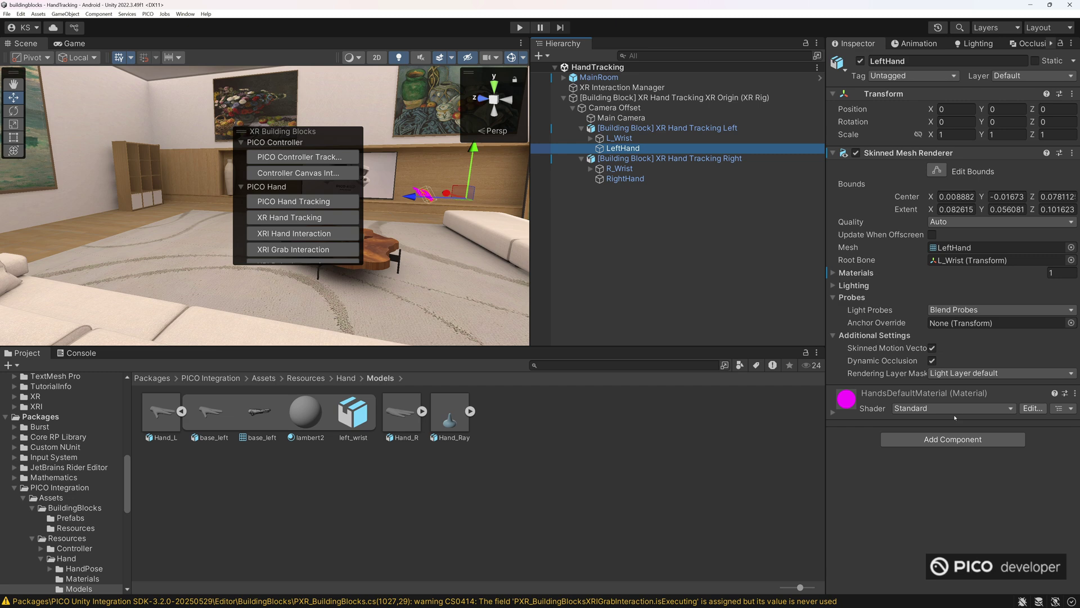
Select all six materials in HandVisualizer/Materials and set their shader to Universal Render Pipeline/Lit.
click(954, 251)
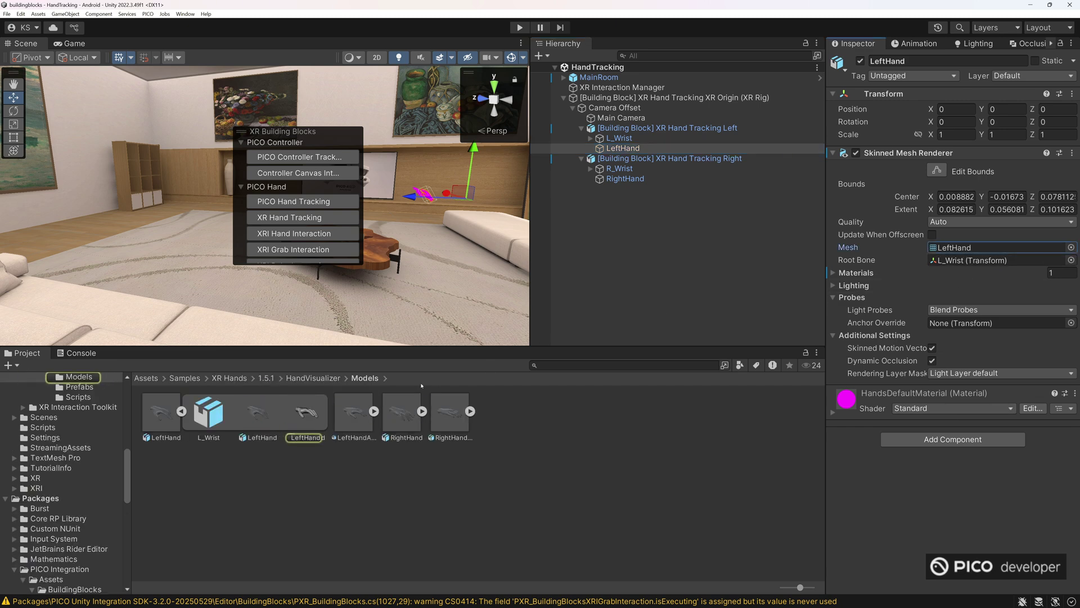
click(323, 378)
double_click(165, 424)
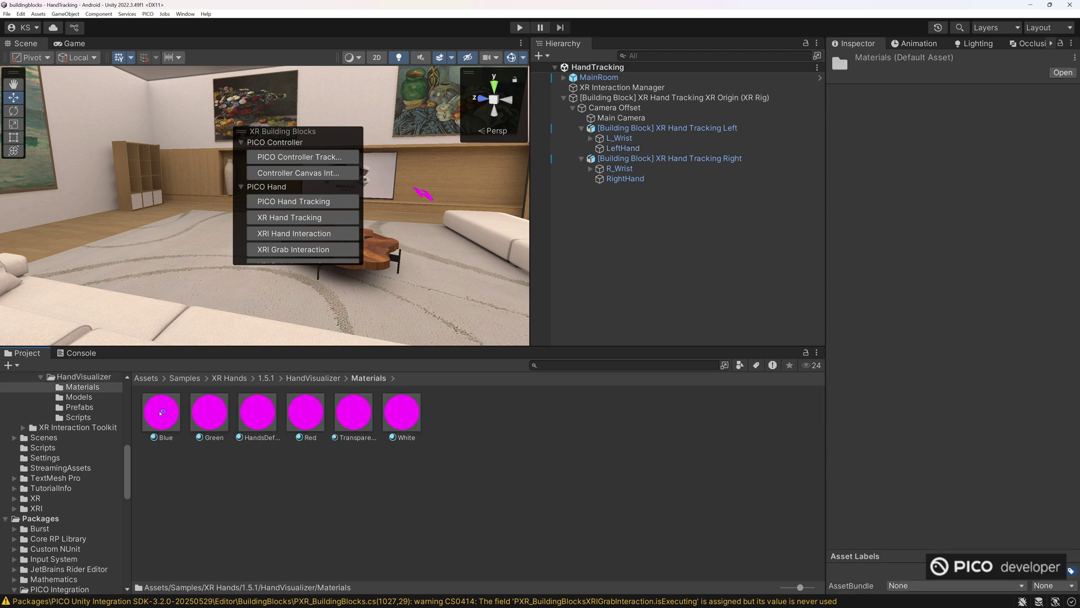
click(165, 422)
shift+click(403, 420)
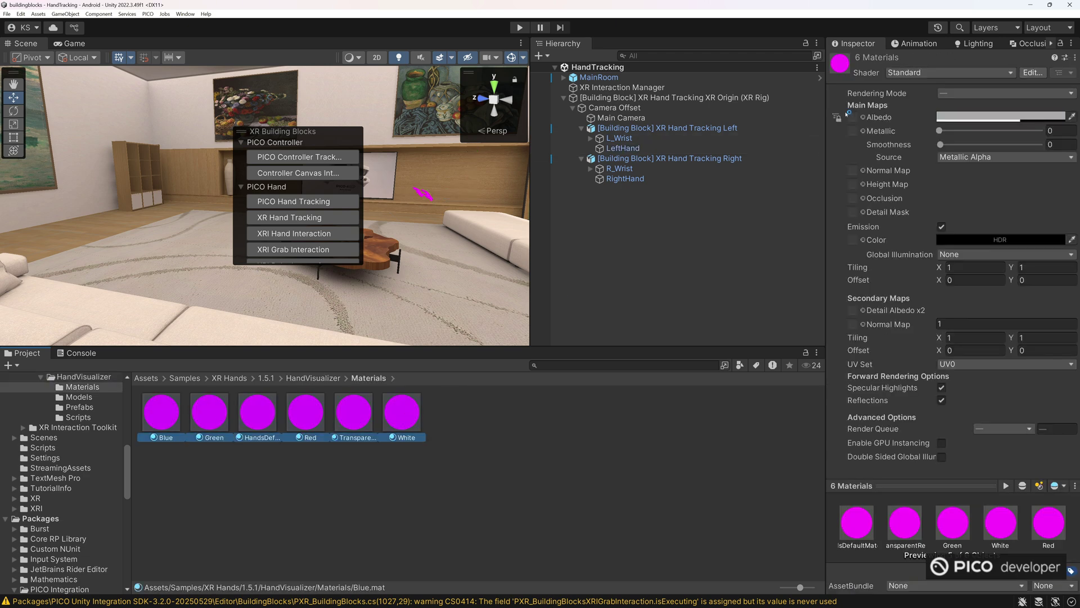
click(911, 74)
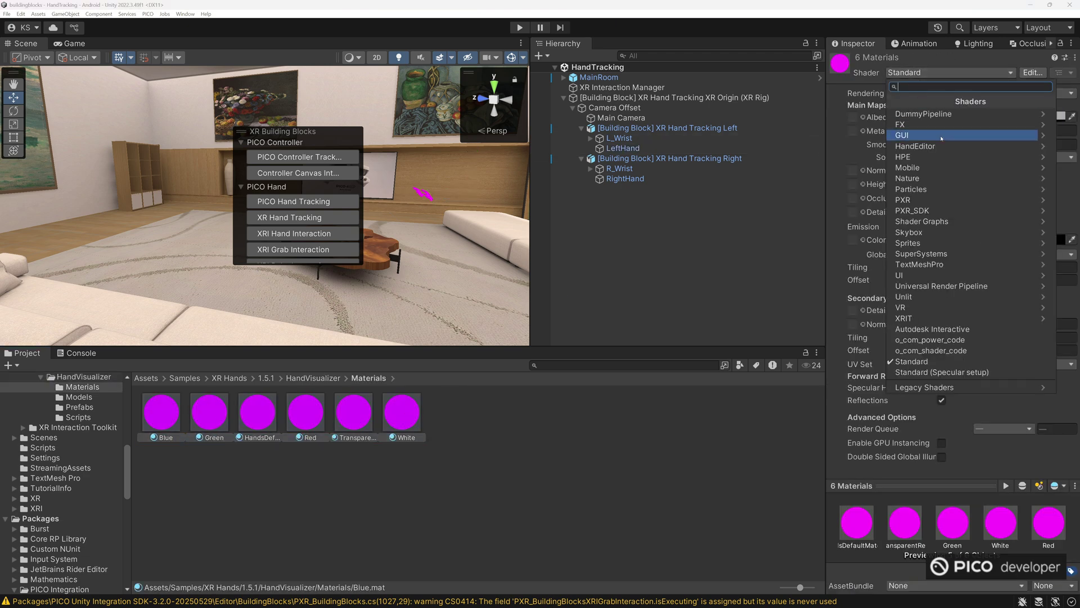
click(929, 286)
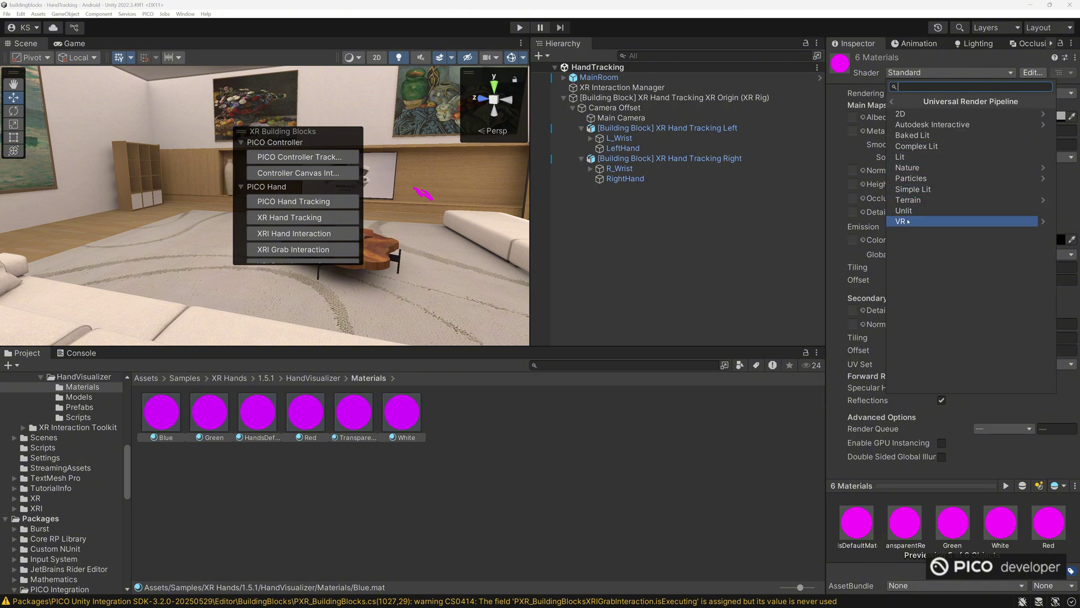
click(914, 160)
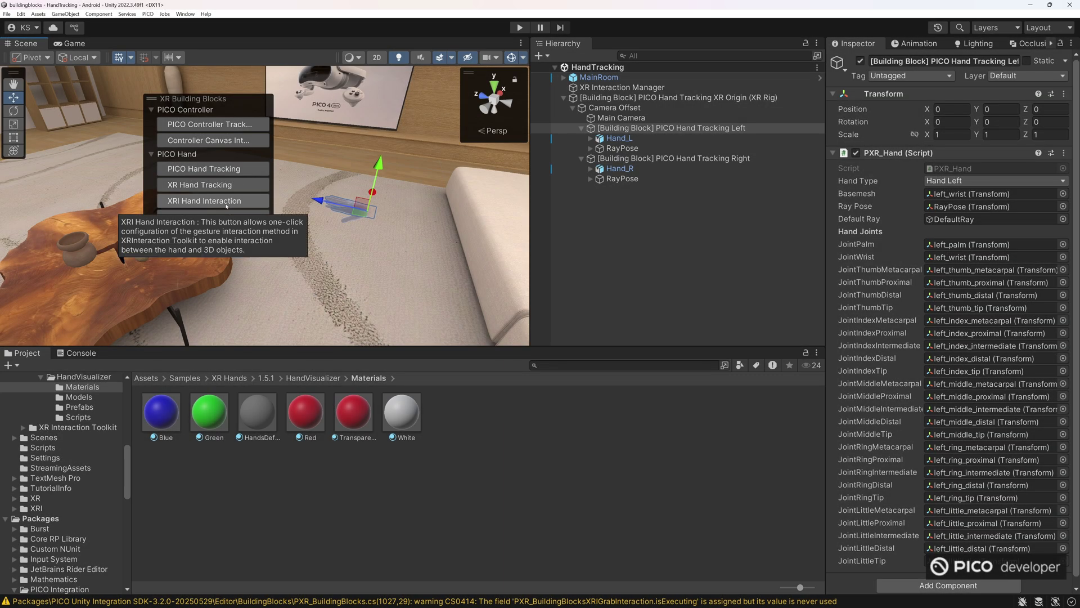
Apply XRI Hand Interaction and read the Console error 'Need to install com.unity.xr.hands first!'.
click(225, 202)
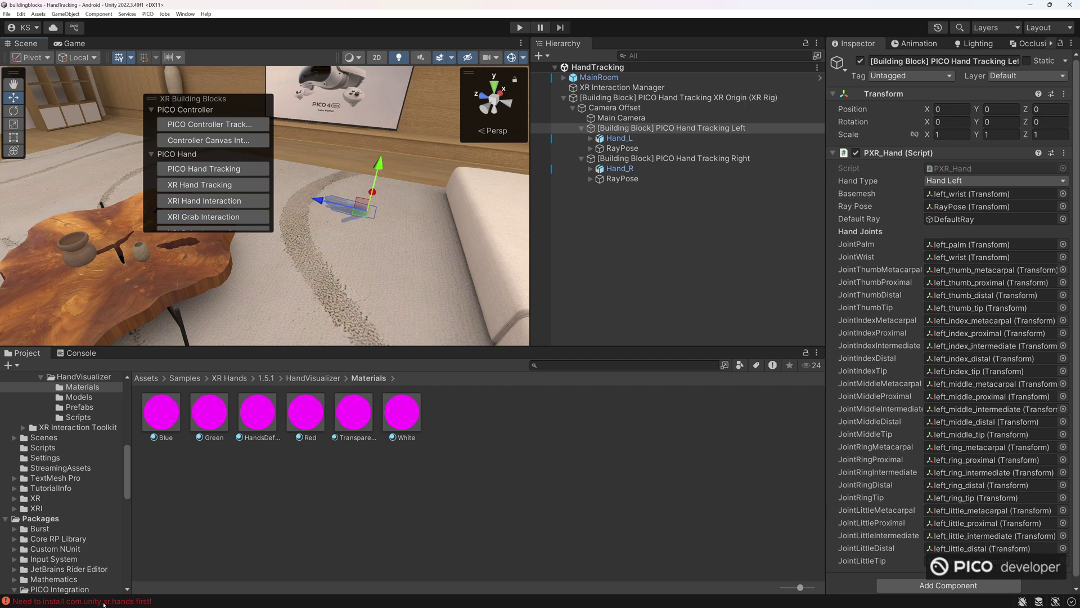
click(77, 353)
click(118, 386)
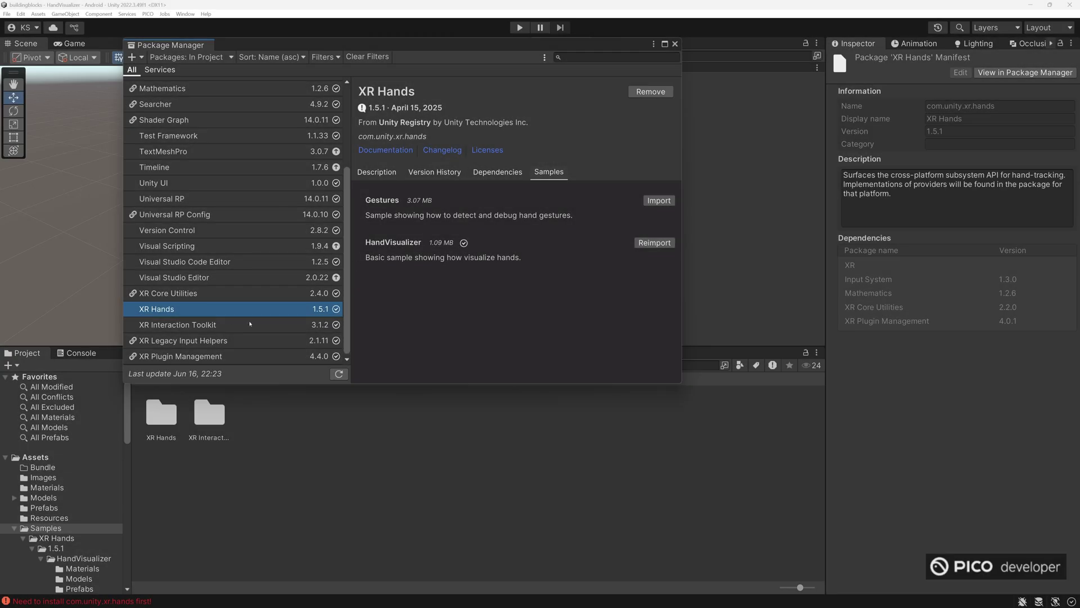
Open HandsDemoScene from Samples/XR Interaction Toolkit/3.1.2/Hands Interaction Demo and close Package Manager.
click(195, 325)
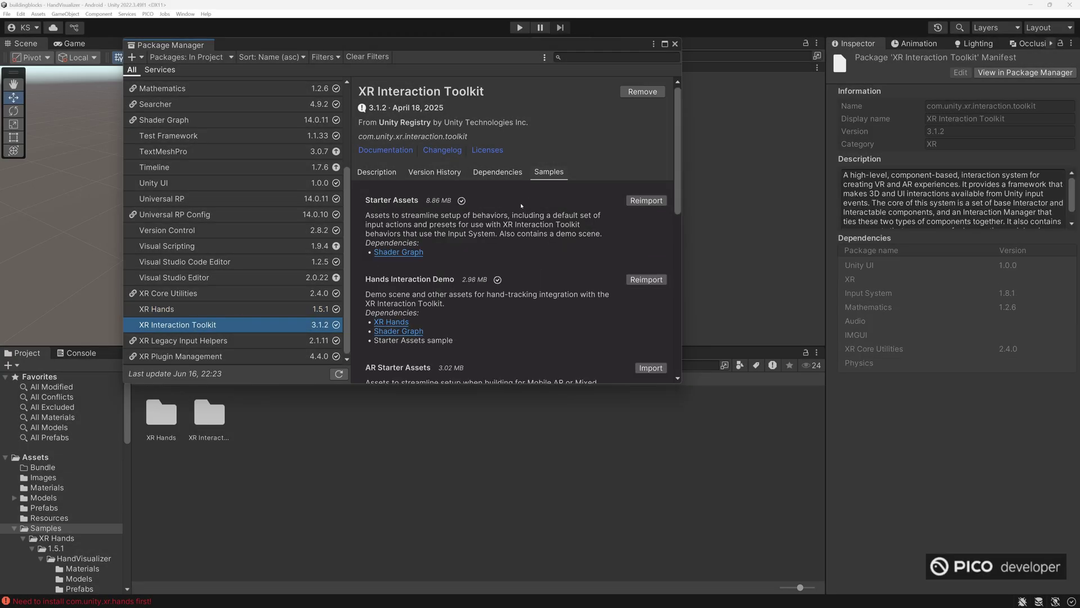
scroll(401, 301, down, 1)
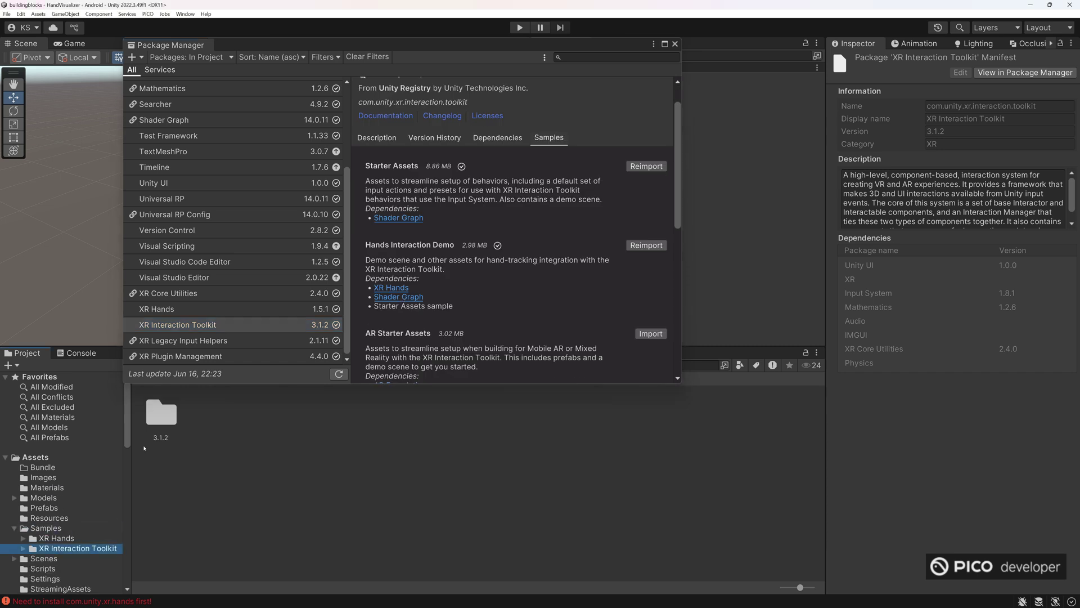
click(163, 417)
double_click(161, 414)
click(595, 414)
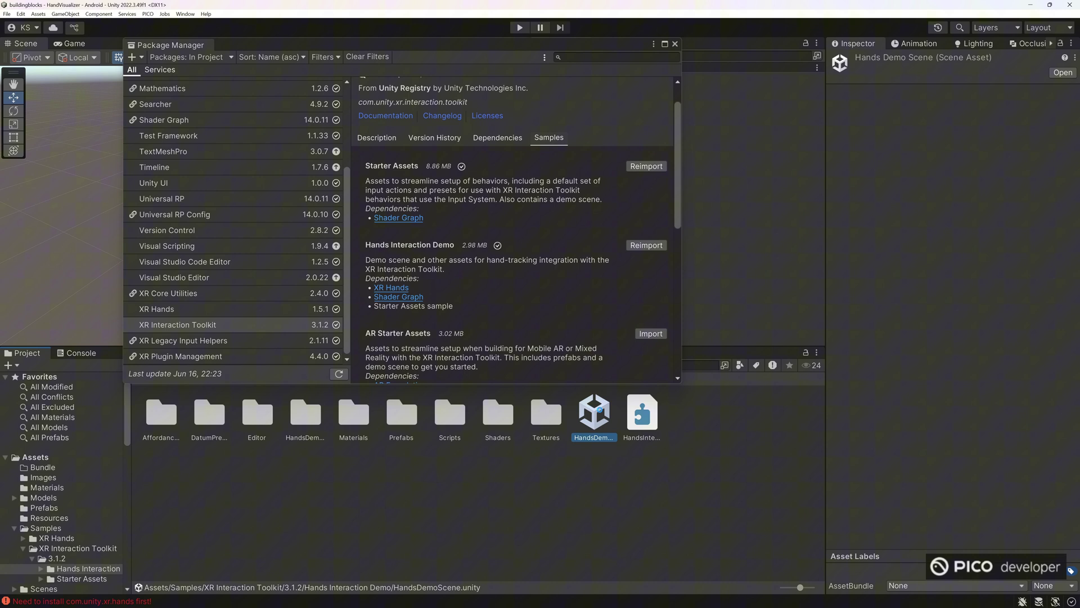
click(675, 43)
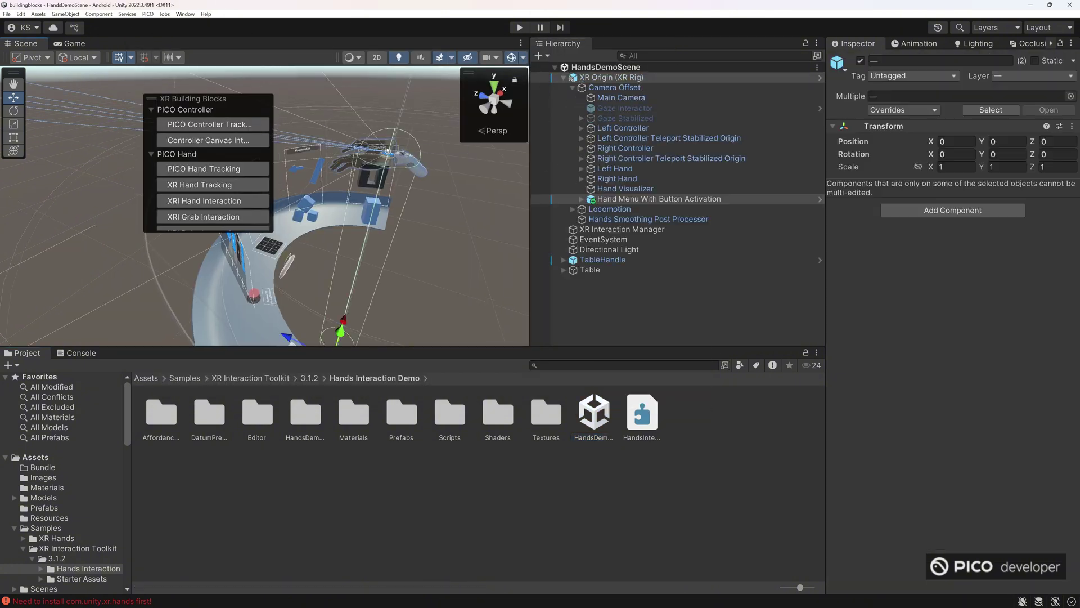
Expand XR Origin, Camera Offset and Right Hand to reveal the Near-Far Interactor's LineVisual and input children.
click(597, 281)
alt+drag(315, 236, 215, 191)
scroll(320, 178, down, 5)
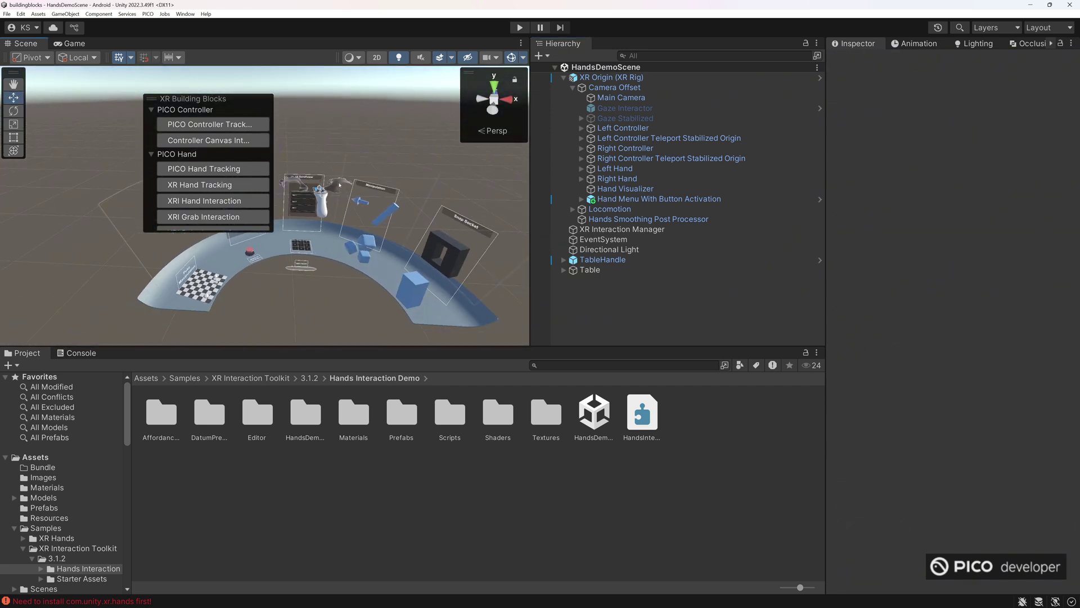
click(340, 184)
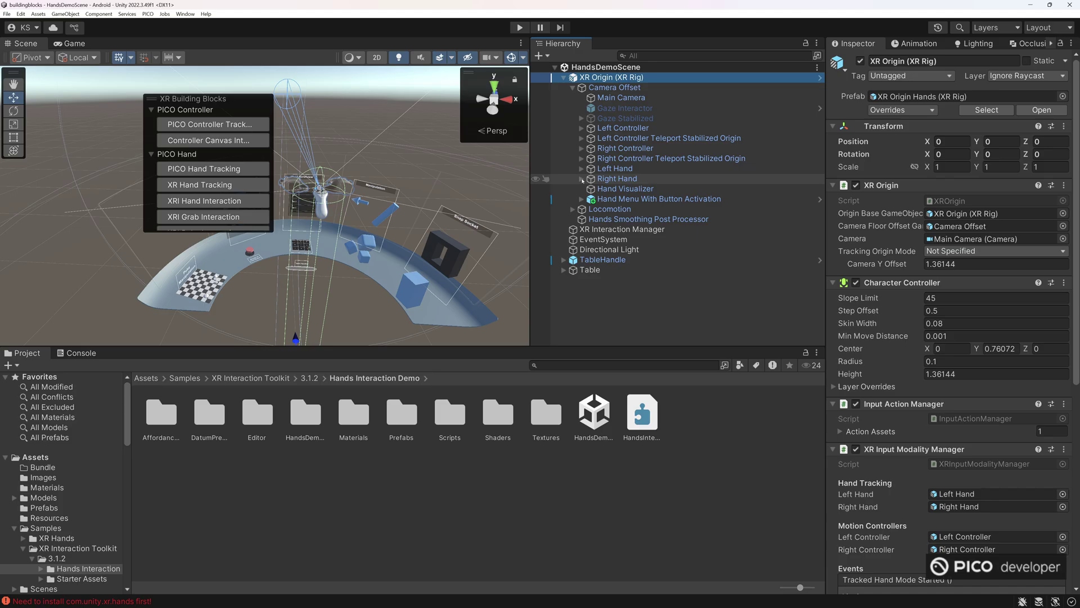
click(581, 179)
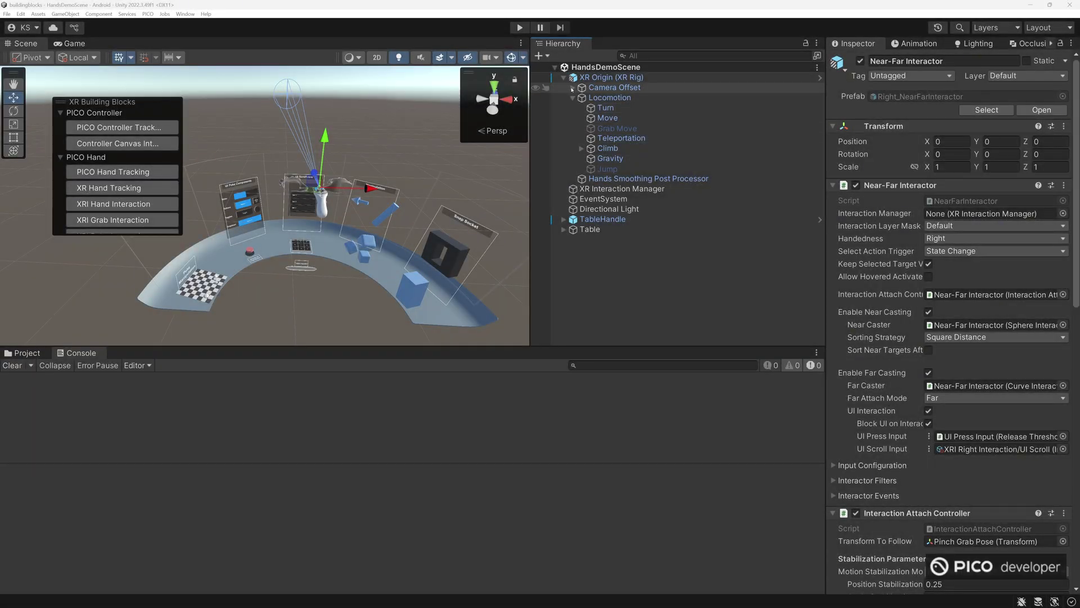
click(572, 87)
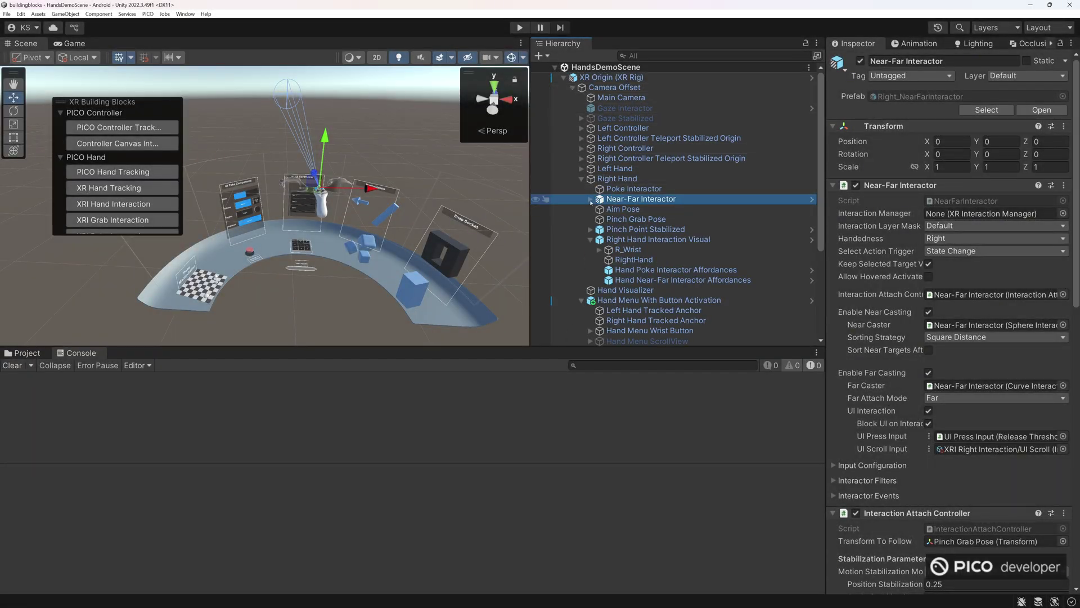
click(590, 199)
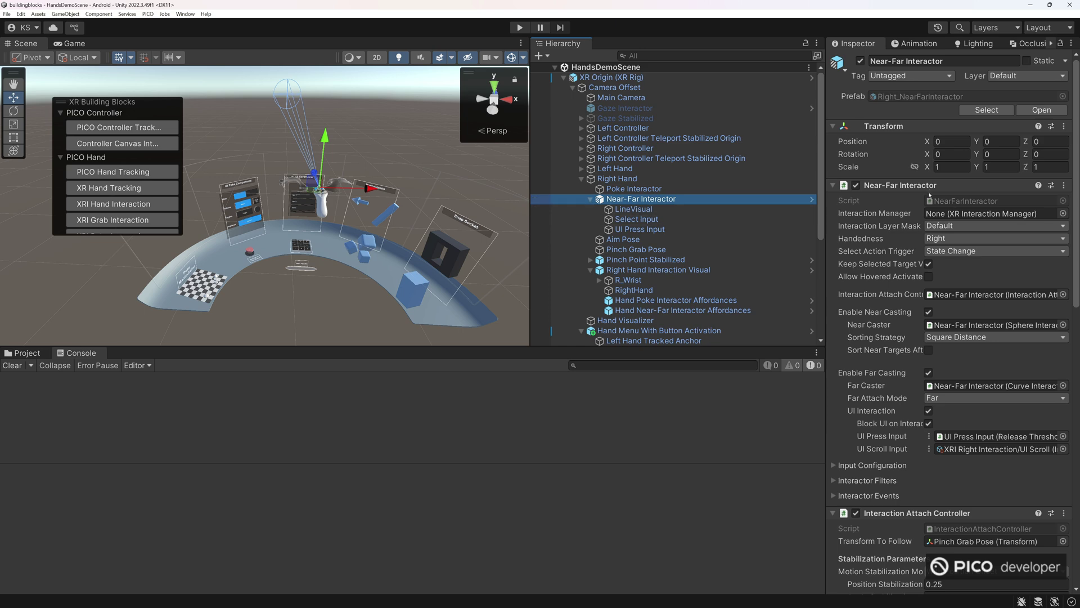
scroll(911, 242, down, 10)
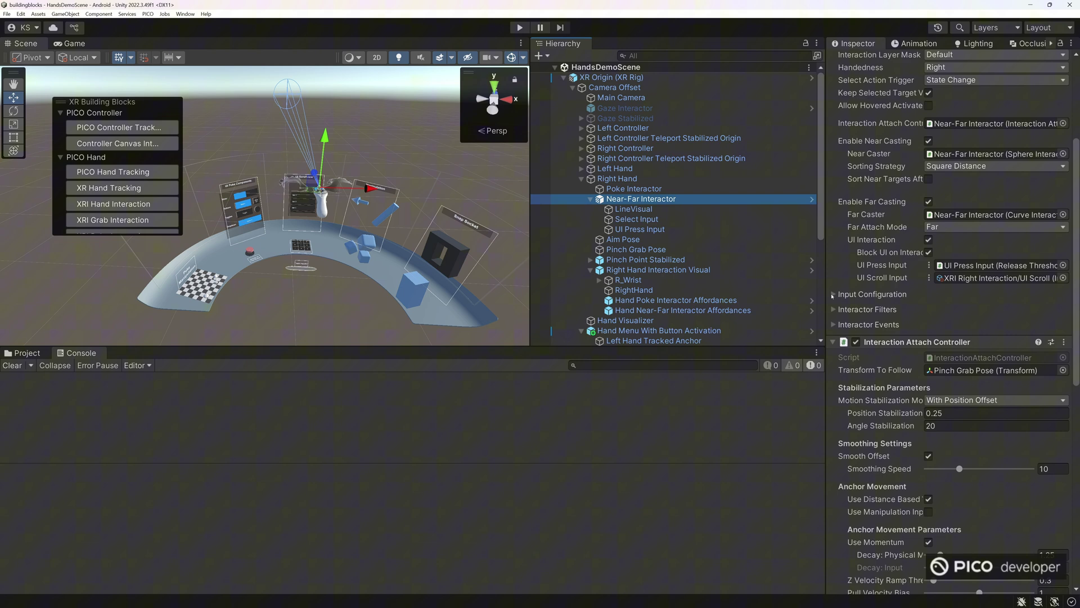
Expand the Near-Far Interactor's events, filters and input configuration settings to review them.
click(834, 325)
click(834, 309)
click(834, 294)
scroll(833, 299, down, 8)
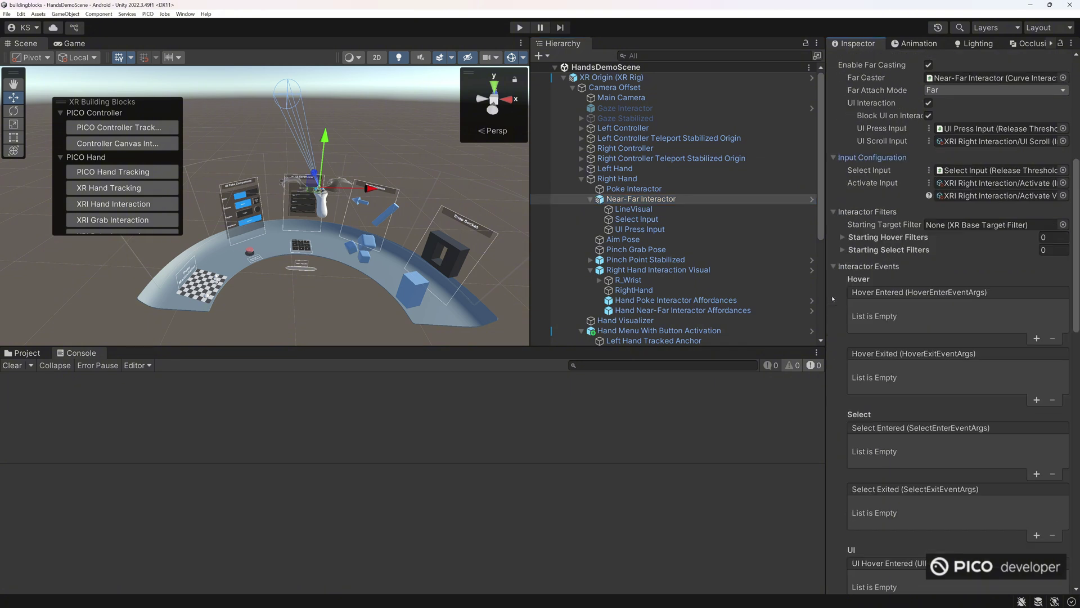
scroll(834, 299, down, 20)
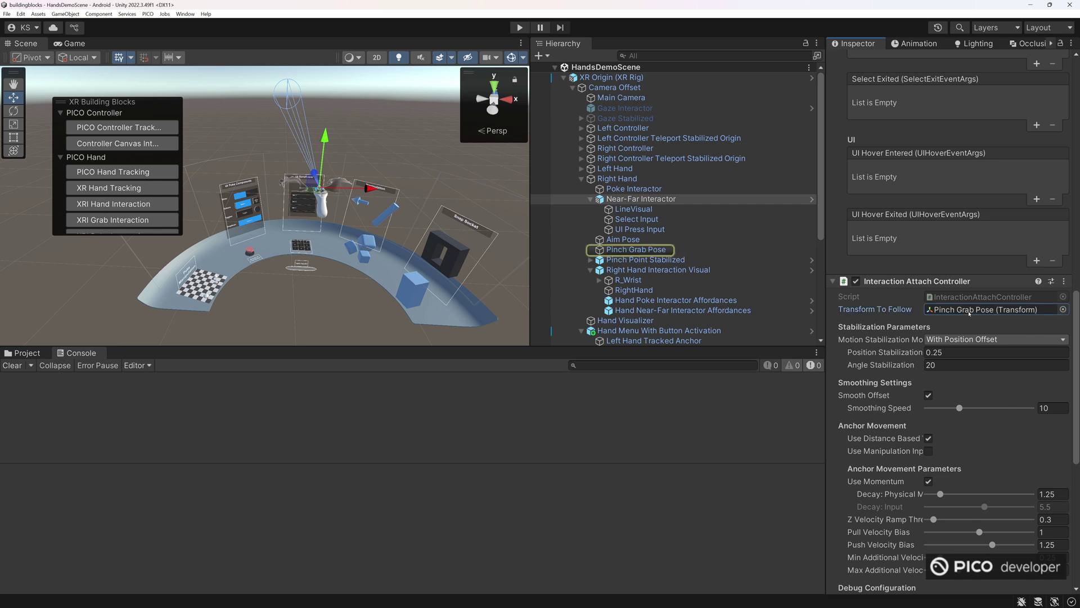
scroll(619, 242, down, 2)
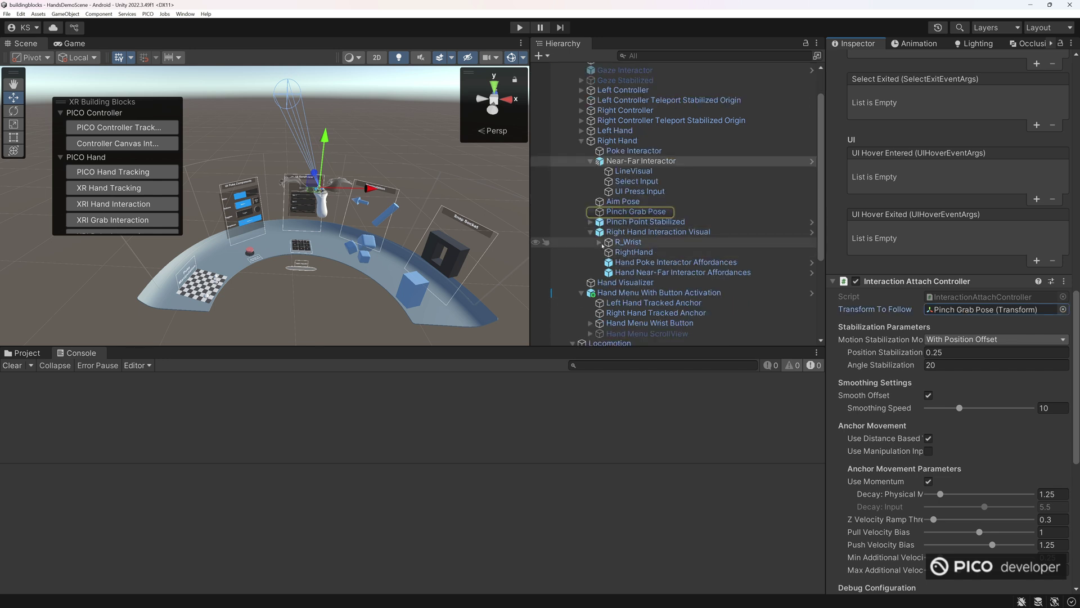
Make the attach controller follow R_ThumbMetacarpal and inspect the Pinch Grab Pose object.
click(600, 243)
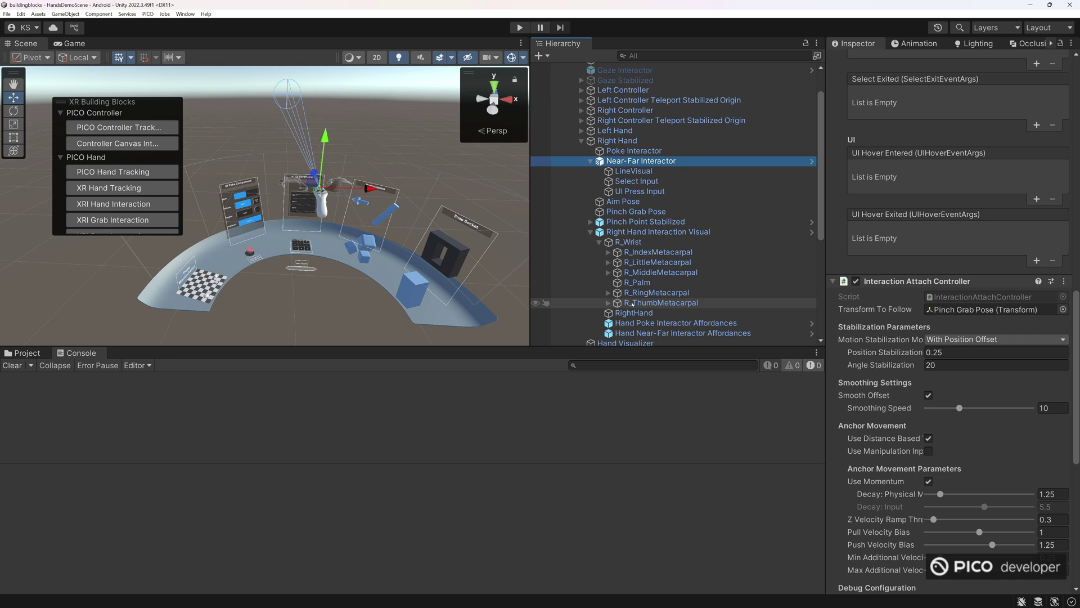
drag(632, 305, 913, 309)
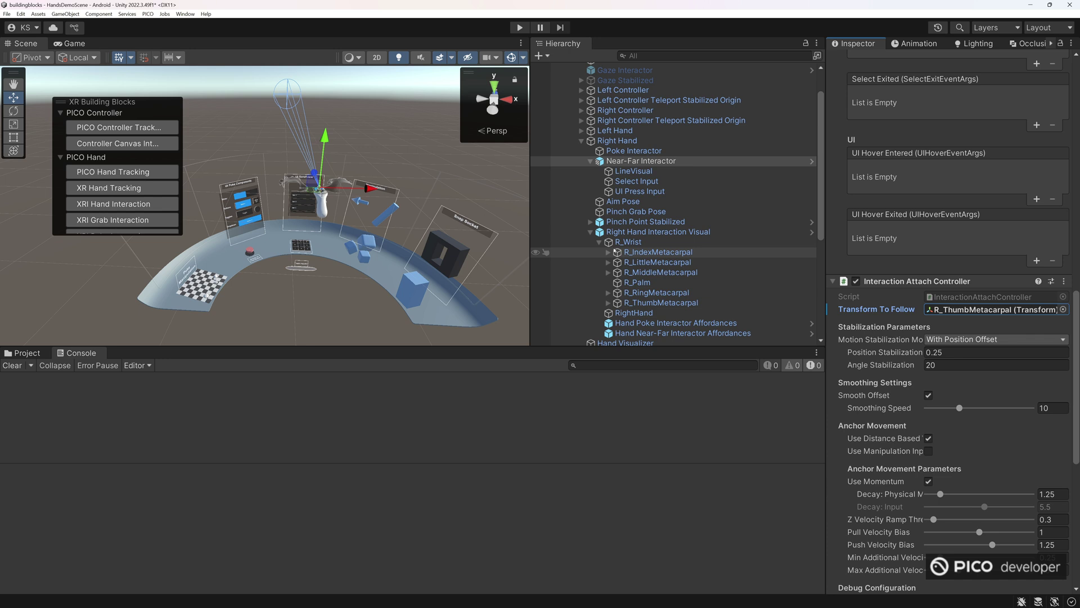
click(611, 212)
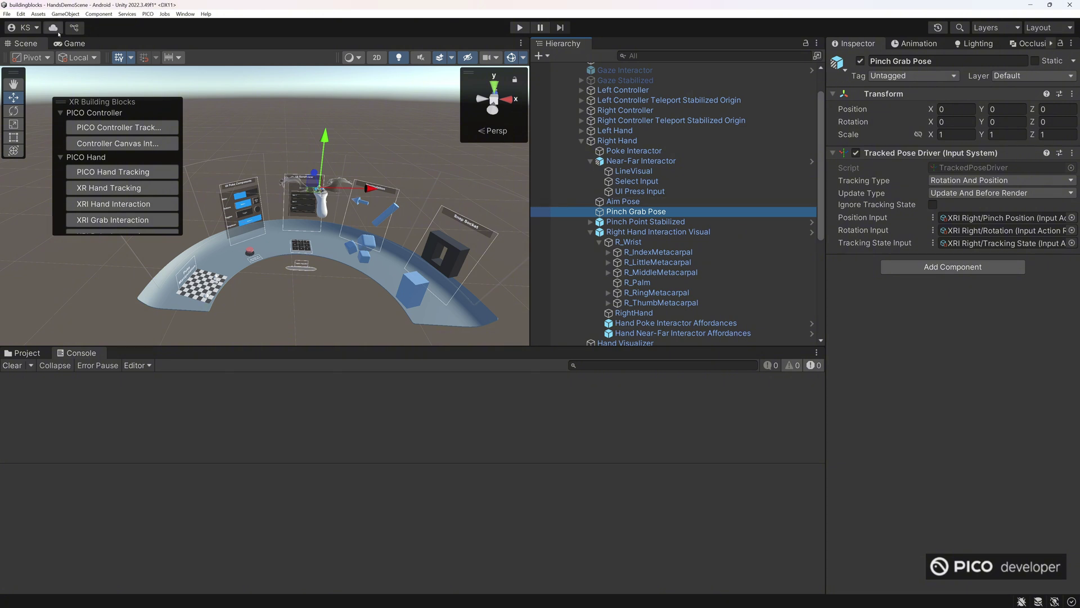
Save HandsDemoScene and delete Scenes/Seethrough from the Build Settings scene list.
click(6, 14)
click(21, 56)
click(7, 14)
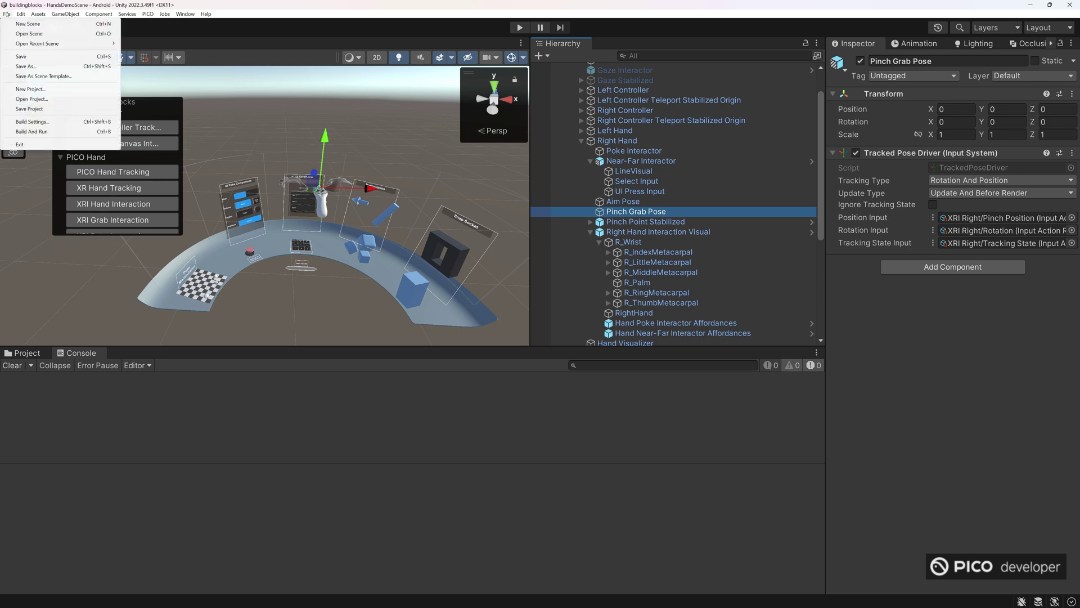
click(31, 122)
click(202, 62)
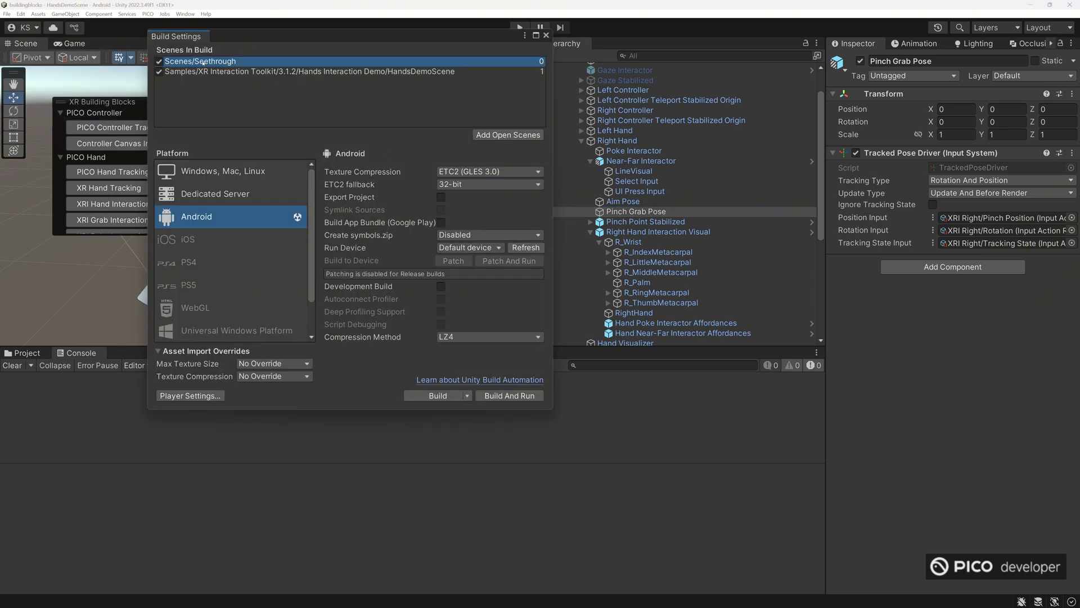
key(Delete)
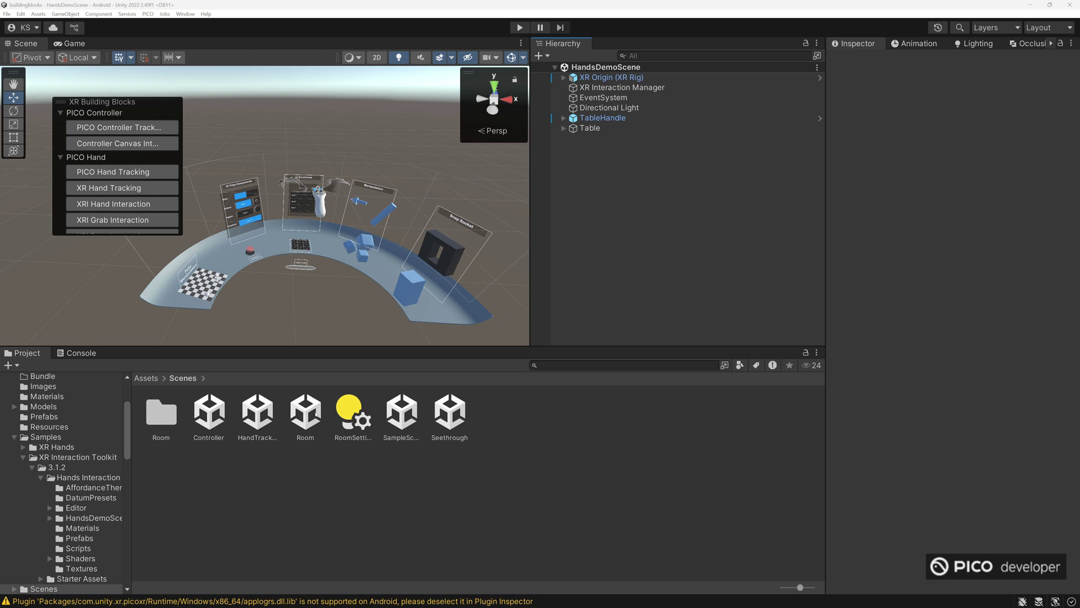
Open HandTracking, delete the PICO hand-tracking rig, and add the XRI Grab Interaction block.
click(307, 413)
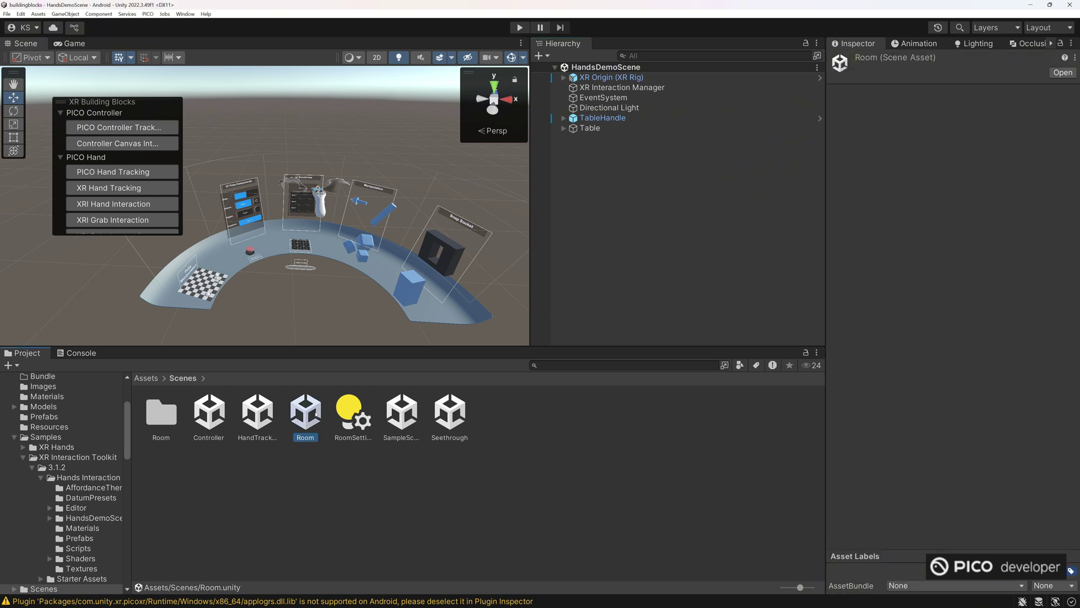
click(253, 413)
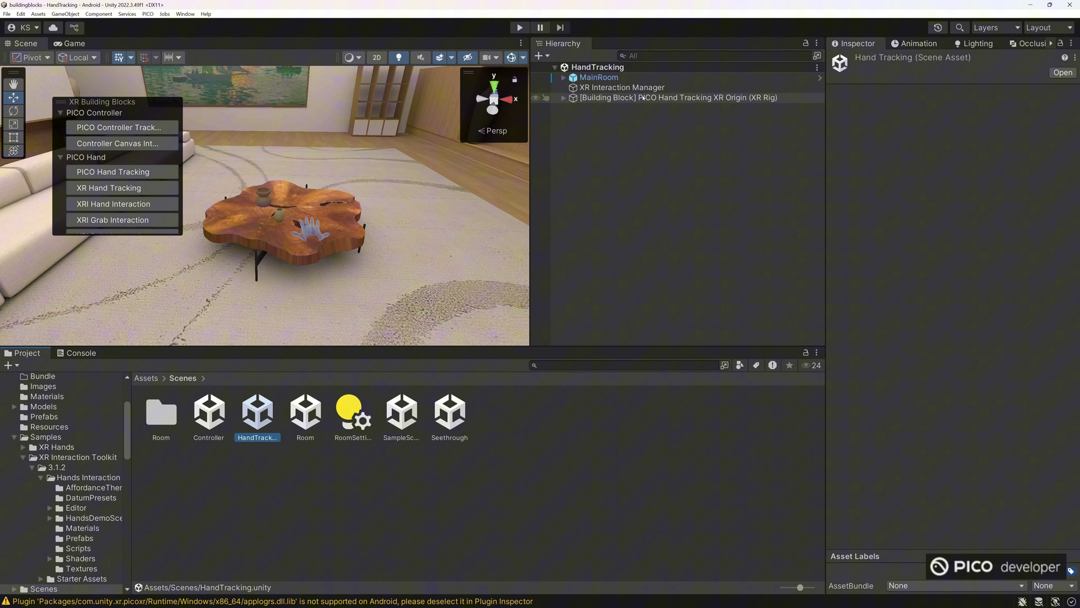
click(643, 98)
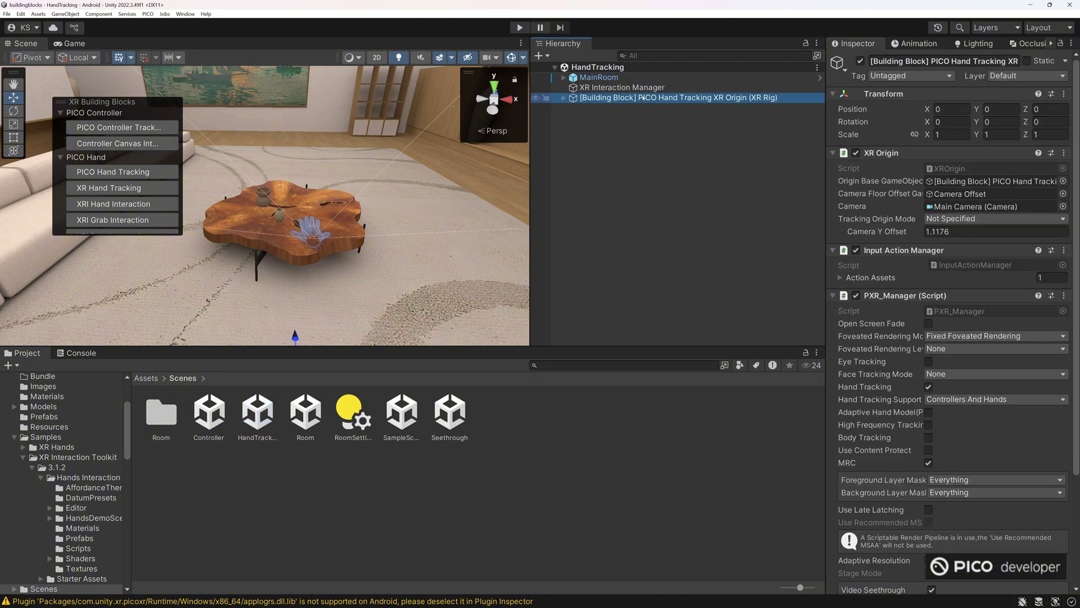
key(Delete)
scroll(138, 192, down, 3)
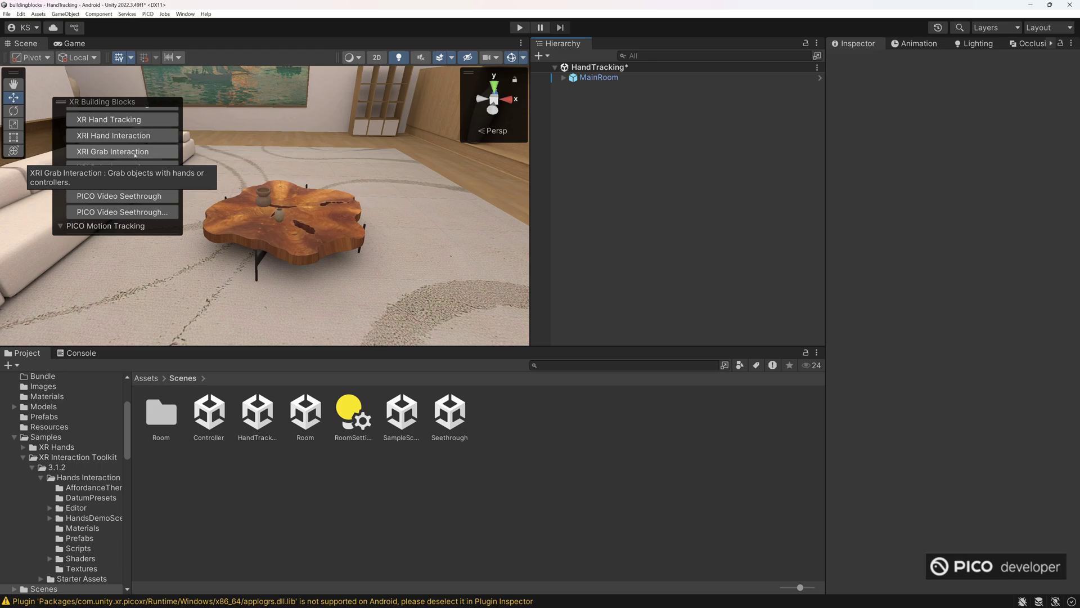
click(135, 151)
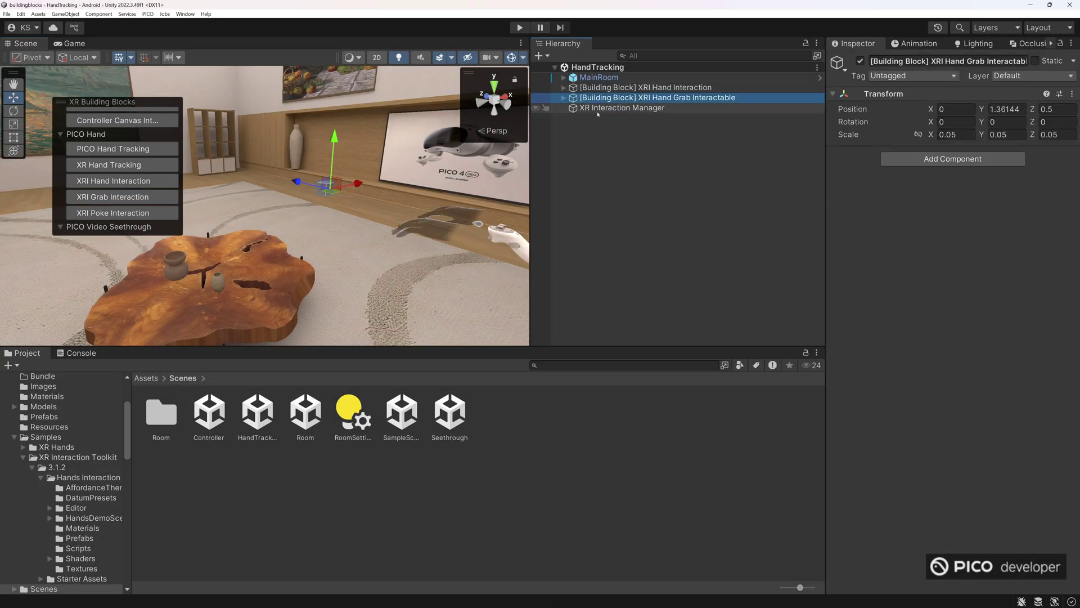
Frame the Grab Interactable cube, review its Rigidbody and grab settings, then select XR Origin Hands.
click(598, 108)
click(579, 99)
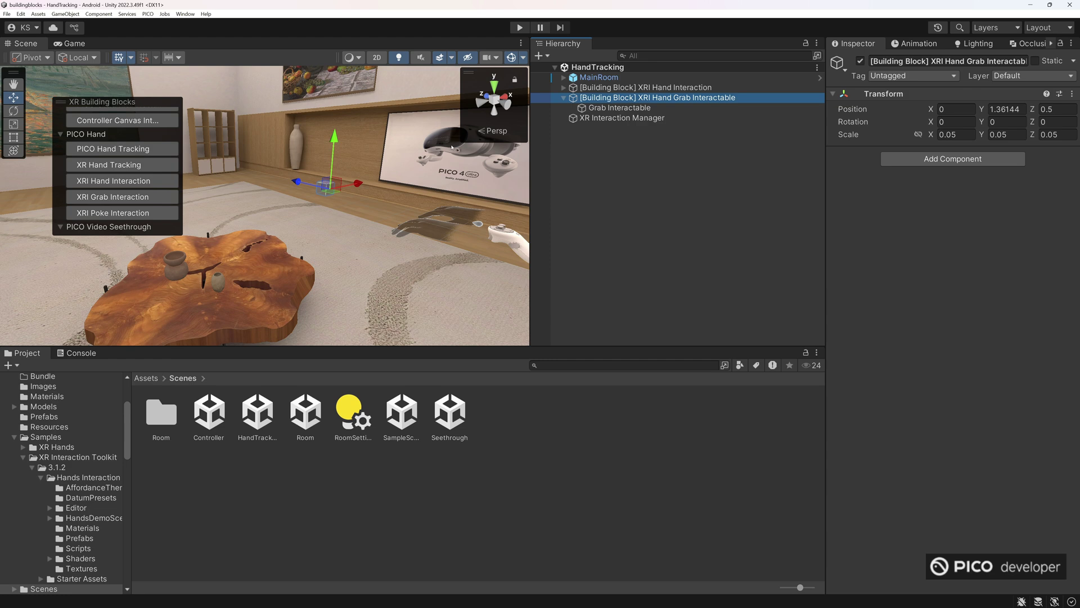
click(619, 107)
key(f)
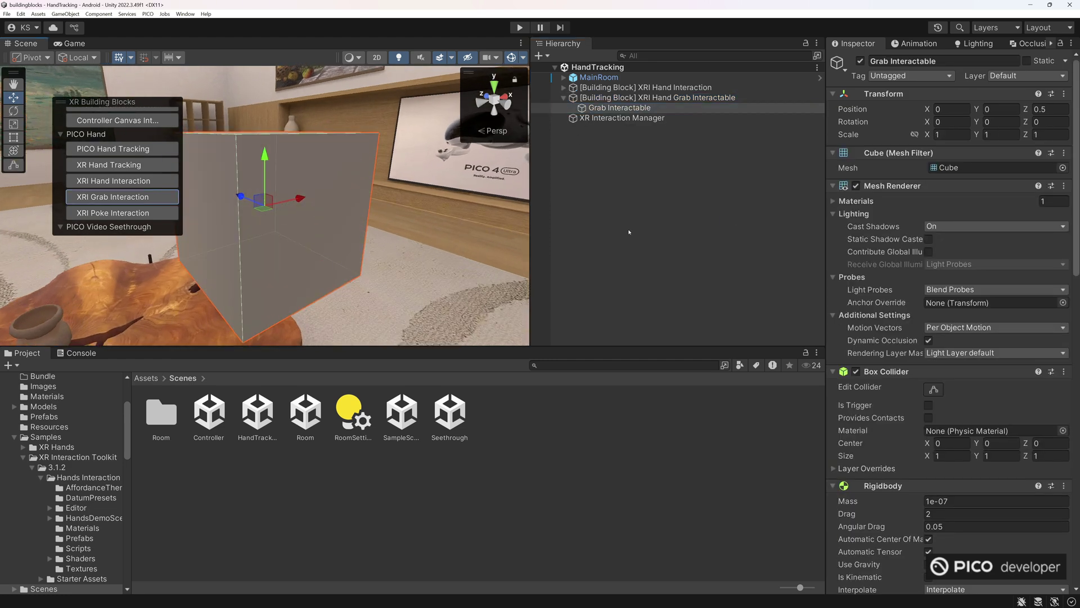
scroll(881, 235, down, 10)
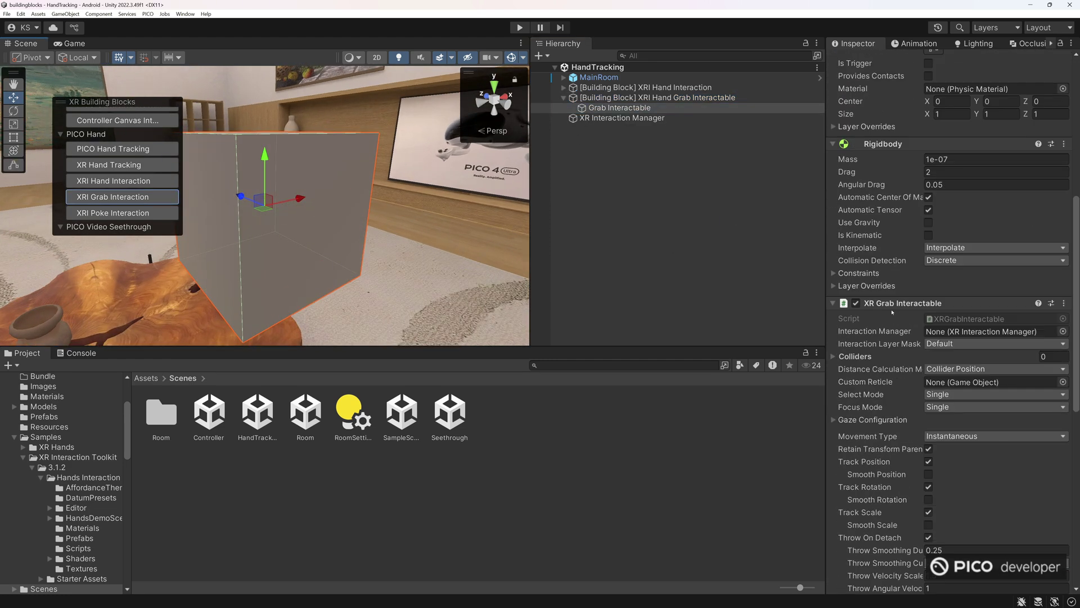
scroll(923, 225, up, 1)
scroll(890, 265, down, 6)
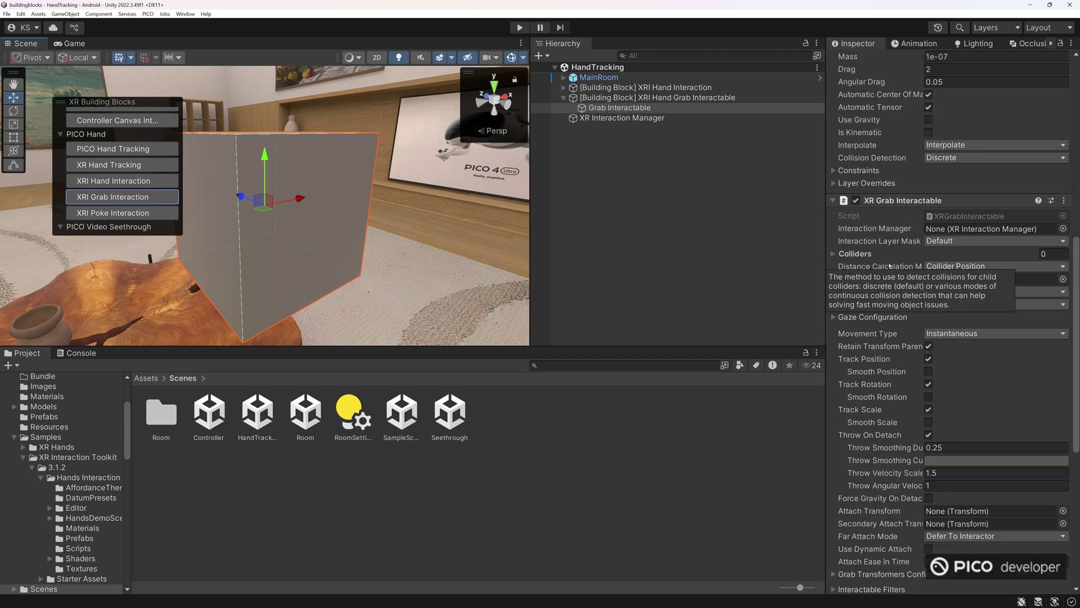
scroll(908, 215, down, 10)
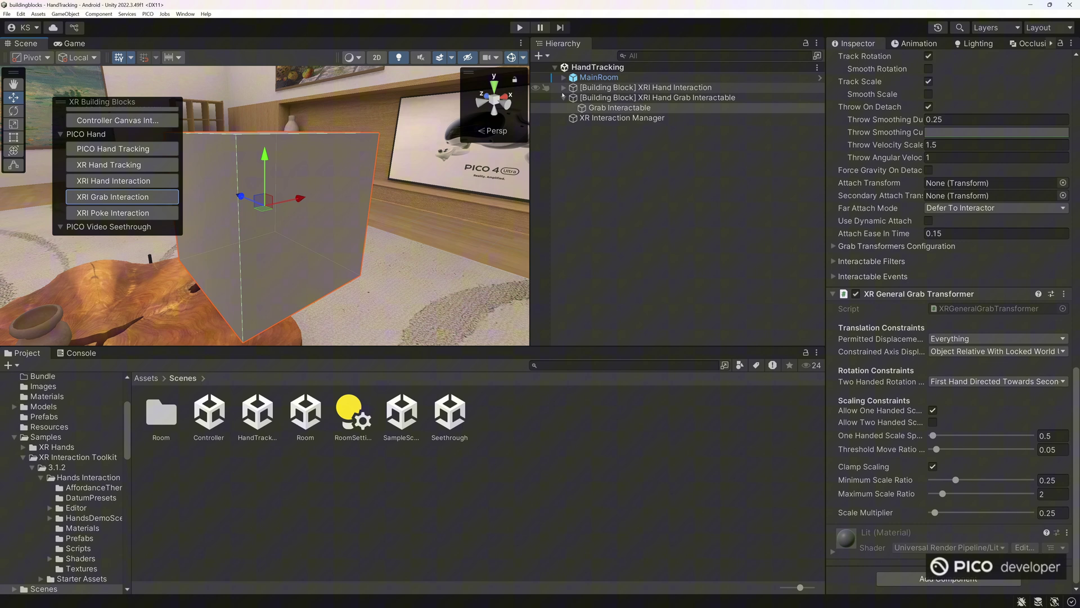
click(563, 88)
click(608, 97)
Expand XR Origin Hands > Camera Offset > Right Hand and show its Near-Far Interactor settings.
click(573, 97)
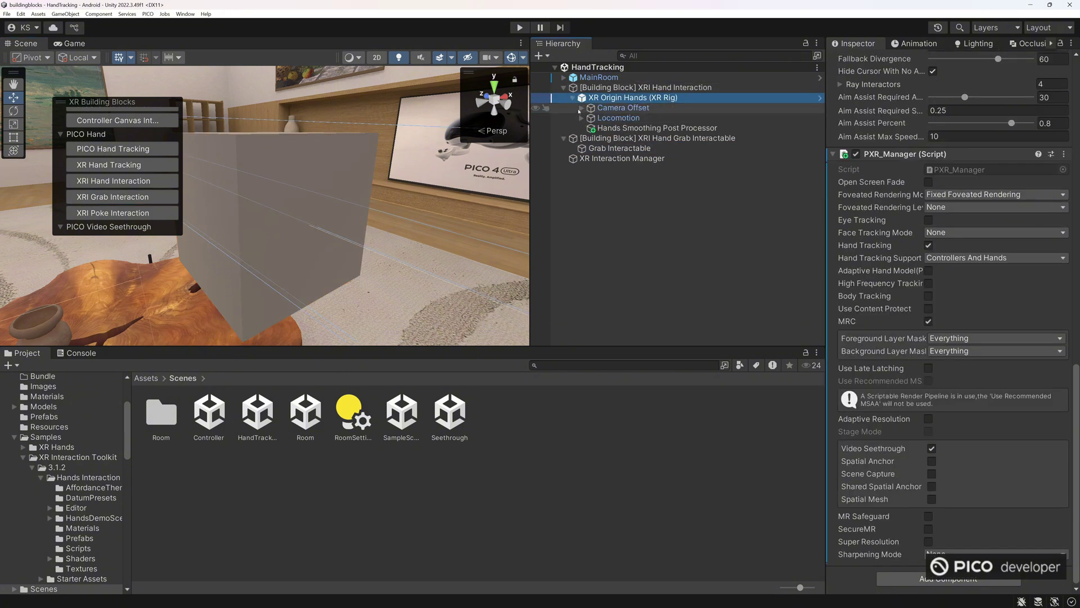
click(582, 109)
click(608, 199)
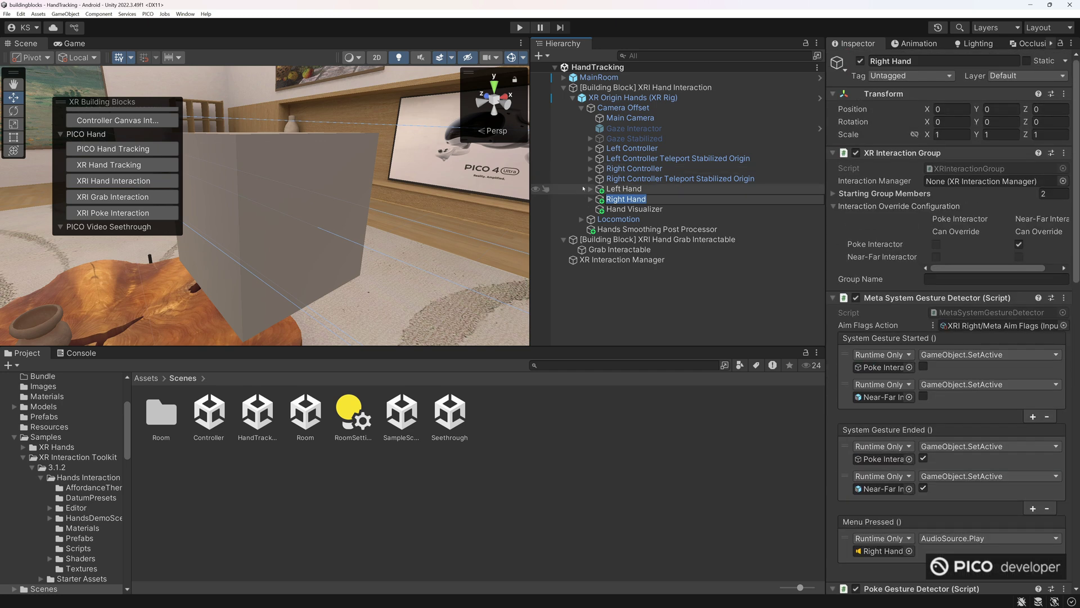
click(590, 199)
click(648, 219)
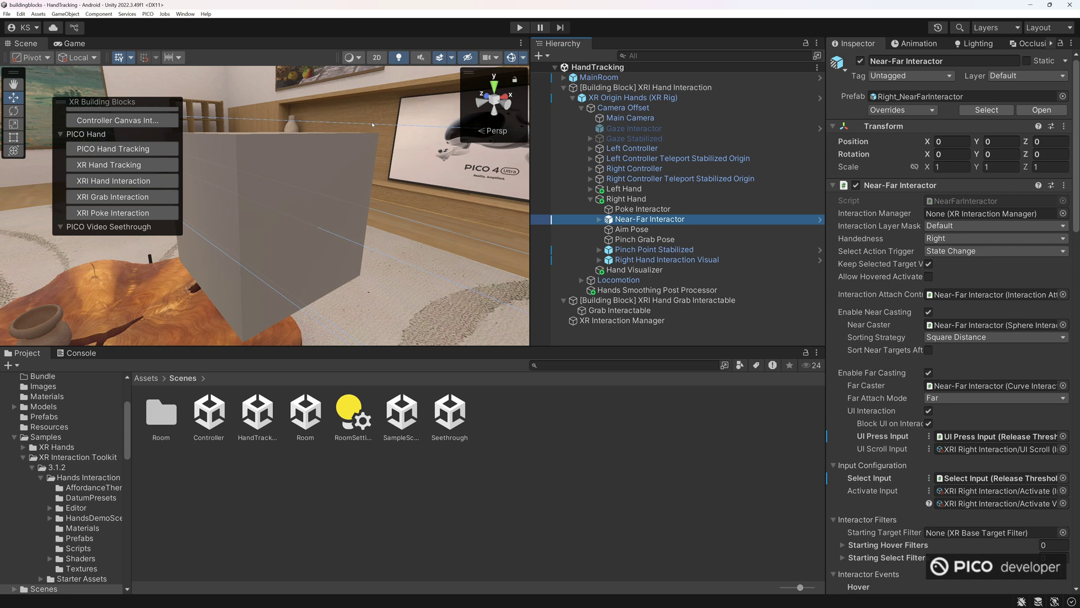
scroll(372, 124, down, 5)
click(6, 13)
click(6, 13)
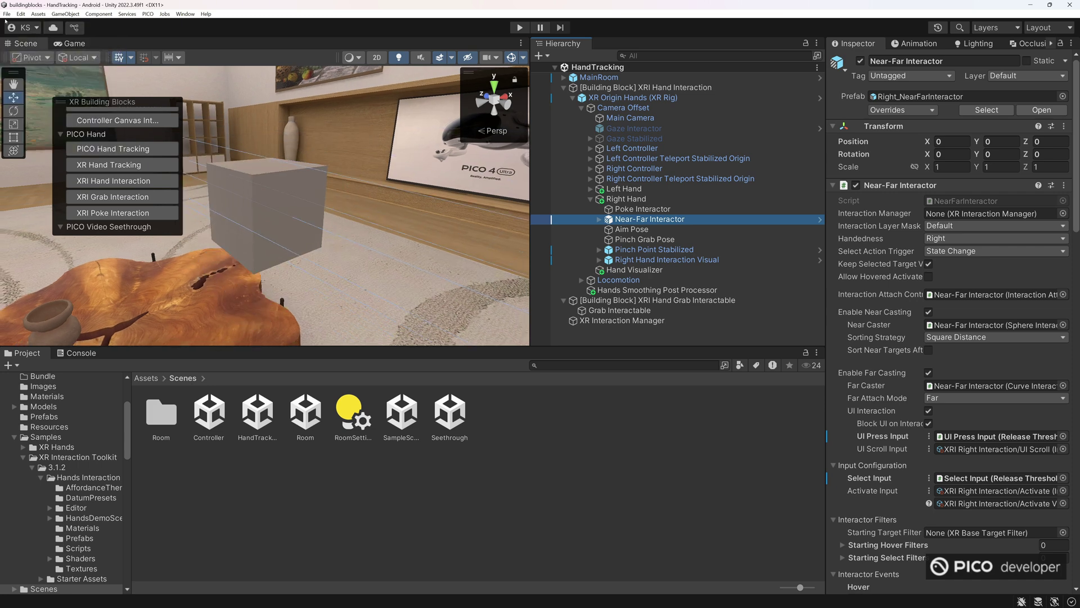
click(7, 13)
Open the Build Settings window to prepare the HandTracking build.
click(32, 121)
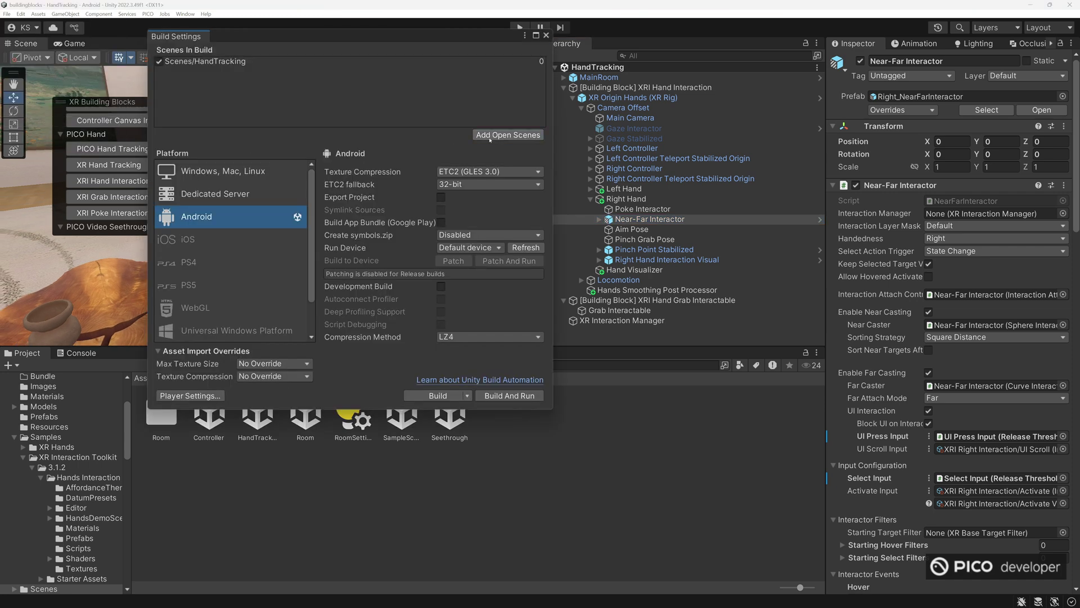